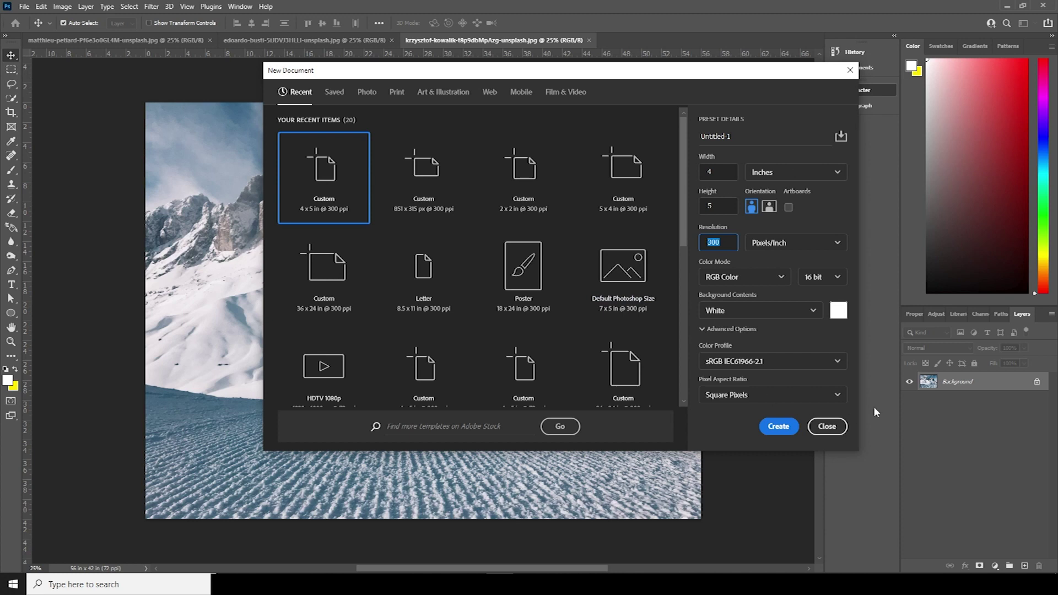
- Create the 4 x 5 inch, 300 ppi document and add a radial gradient fill layer using the white-to-yellow Basics preset
{"action": "left_click", "coordinate": [773, 434]}
{"action": "left_click", "coordinate": [993, 563]}
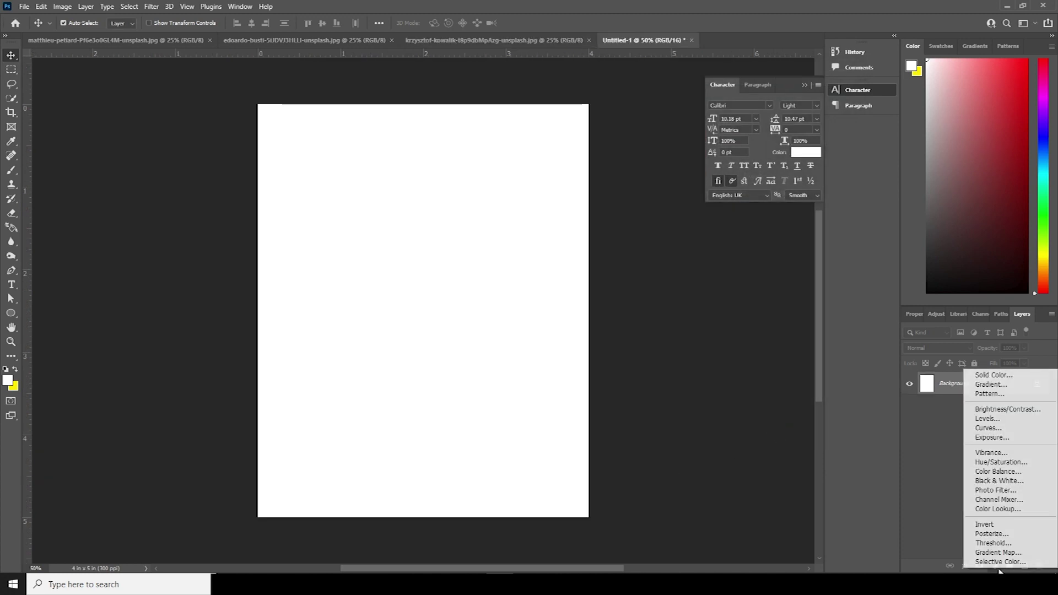
{"action": "left_click", "coordinate": [982, 382]}
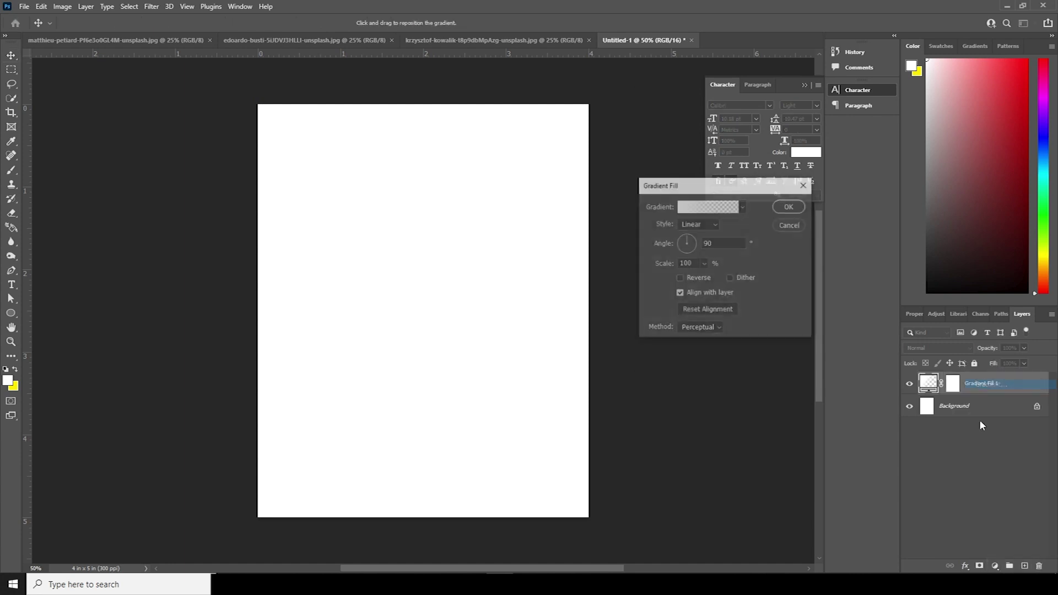
{"action": "left_click", "coordinate": [741, 208]}
{"action": "left_click", "coordinate": [650, 229]}
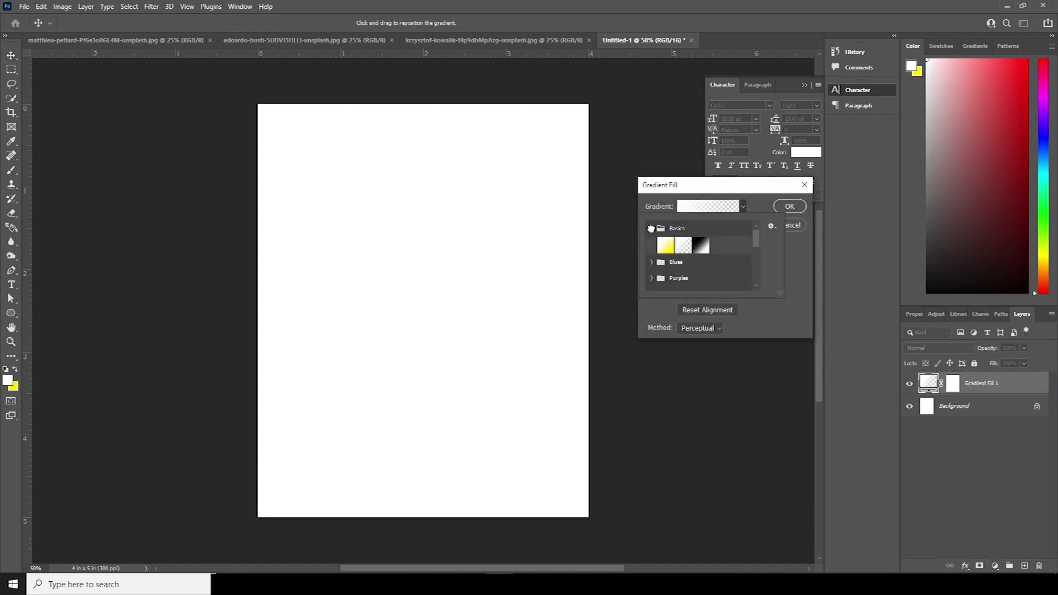
{"action": "left_click", "coordinate": [664, 246]}
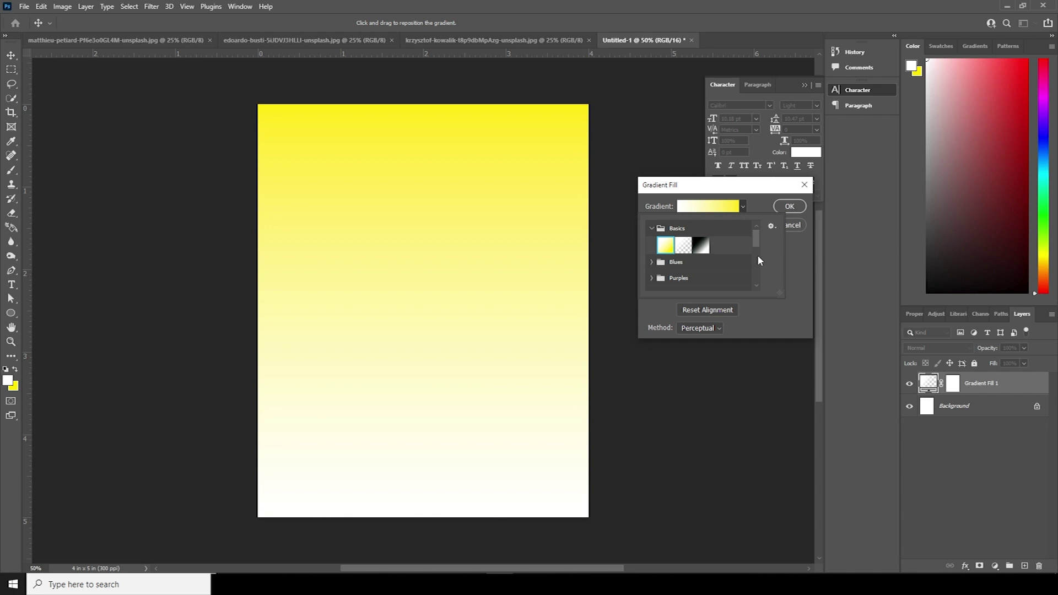
{"action": "left_click", "coordinate": [766, 334]}
{"action": "left_click", "coordinate": [712, 226]}
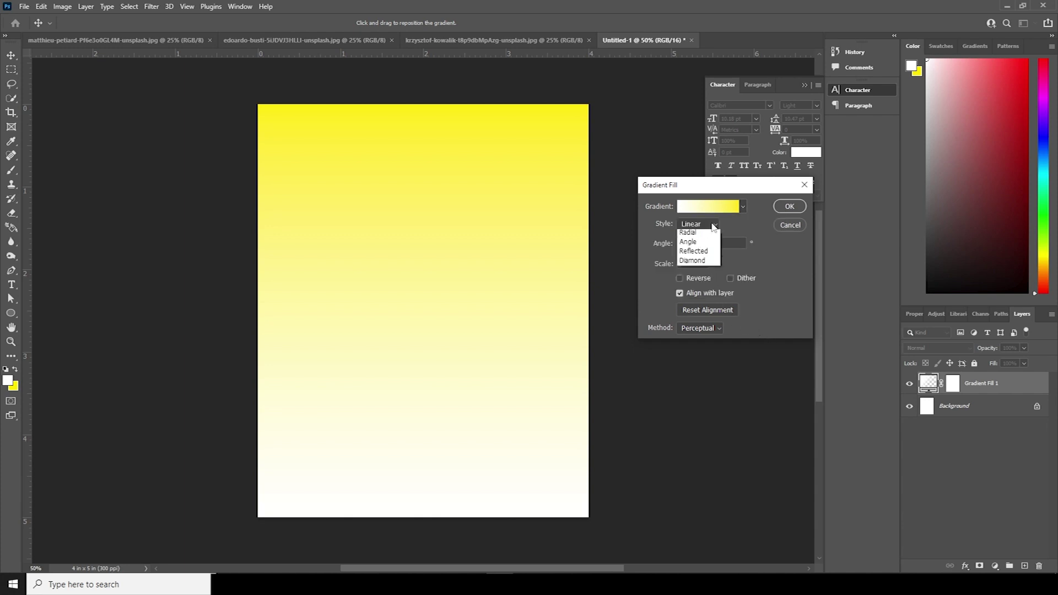
{"action": "left_click", "coordinate": [688, 244]}
- Edit the fill's gradient and set its starting colour stop to cyan 00f6ff
{"action": "left_click", "coordinate": [707, 206]}
{"action": "left_click", "coordinate": [655, 296]}
{"action": "left_click", "coordinate": [705, 342]}
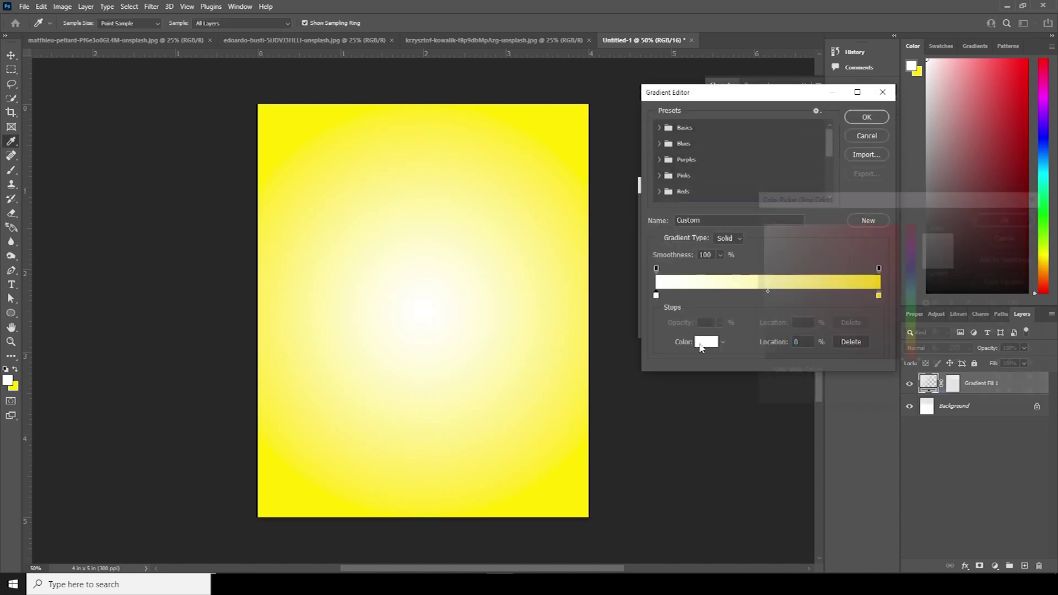
{"action": "left_click_drag", "start_coordinate": [916, 308], "coordinate": [919, 292]}
{"action": "left_click", "coordinate": [899, 223]}
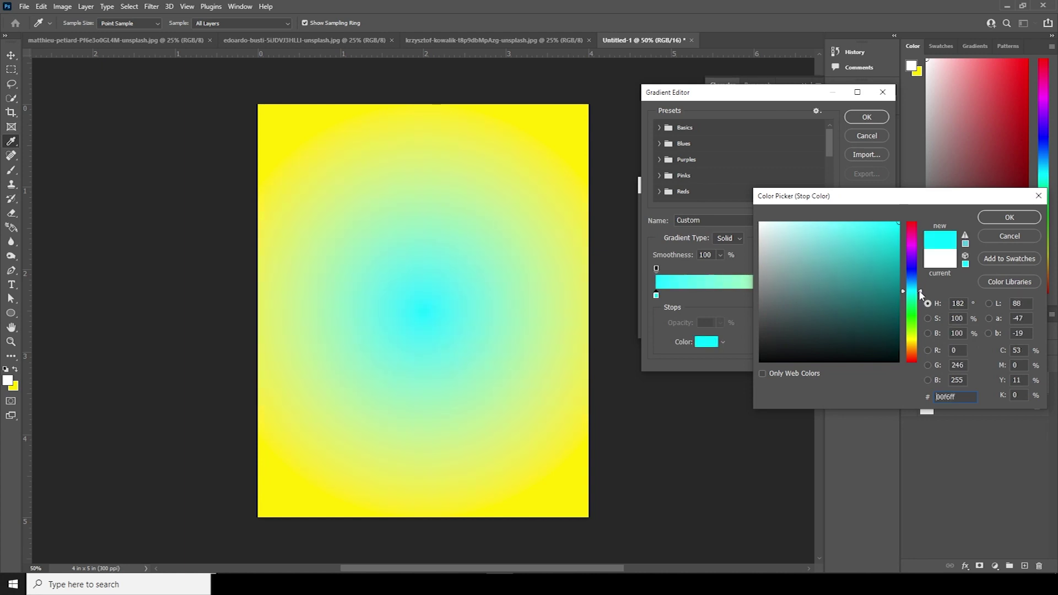
{"action": "left_click", "coordinate": [992, 218]}
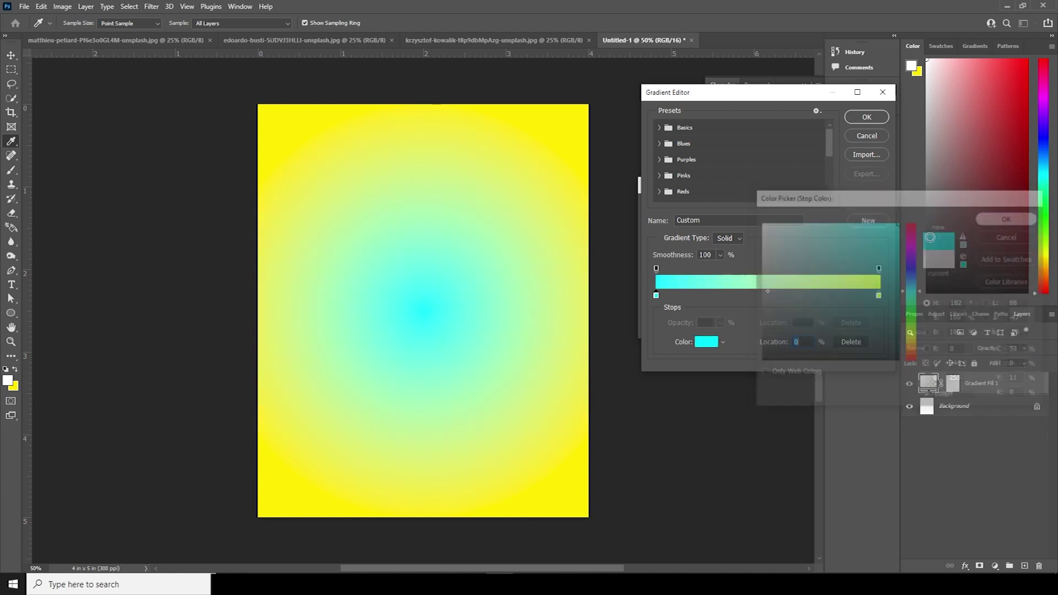
- Set the gradient's ending colour stop to turquoise 00ffde
{"action": "left_click", "coordinate": [878, 296]}
{"action": "left_click", "coordinate": [711, 345]}
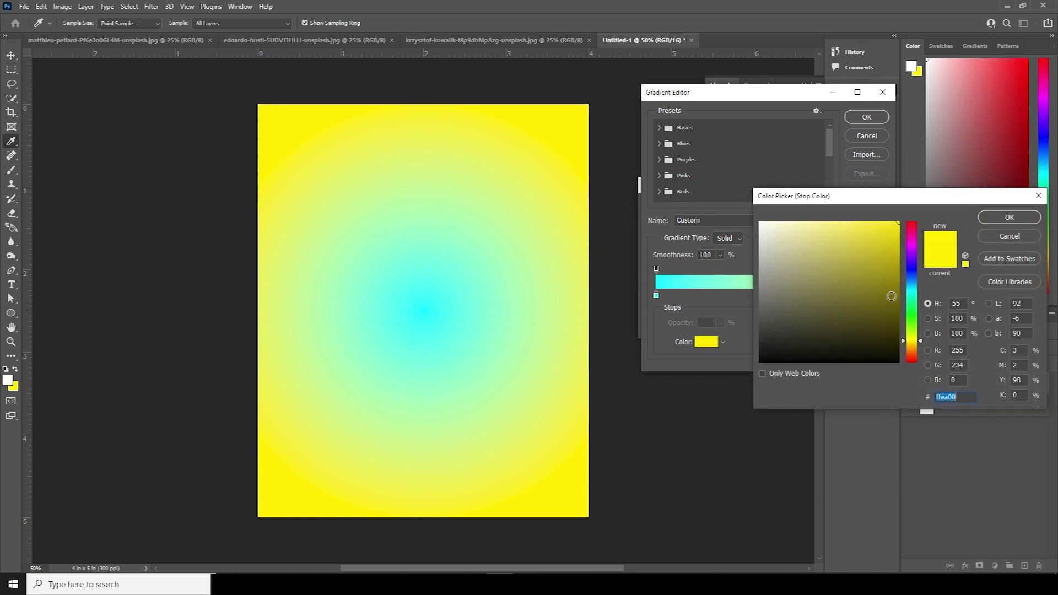
{"action": "left_click", "coordinate": [916, 289]}
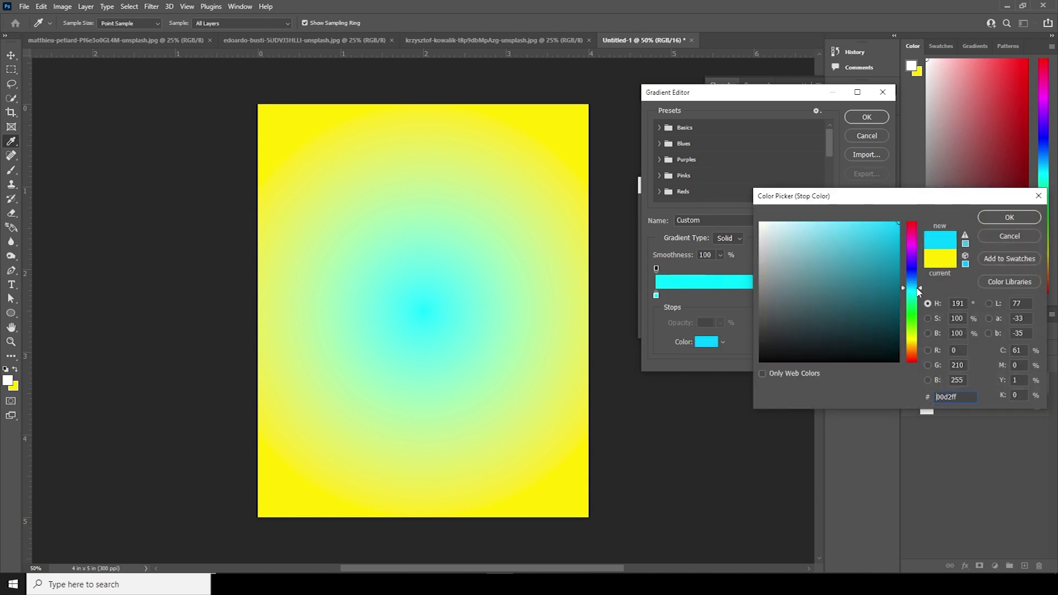
{"action": "mouse_move", "coordinate": [913, 294]}
{"action": "left_mouse_down"}
{"action": "mouse_move", "coordinate": [918, 287]}
{"action": "mouse_move", "coordinate": [920, 296]}
{"action": "left_mouse_up"}
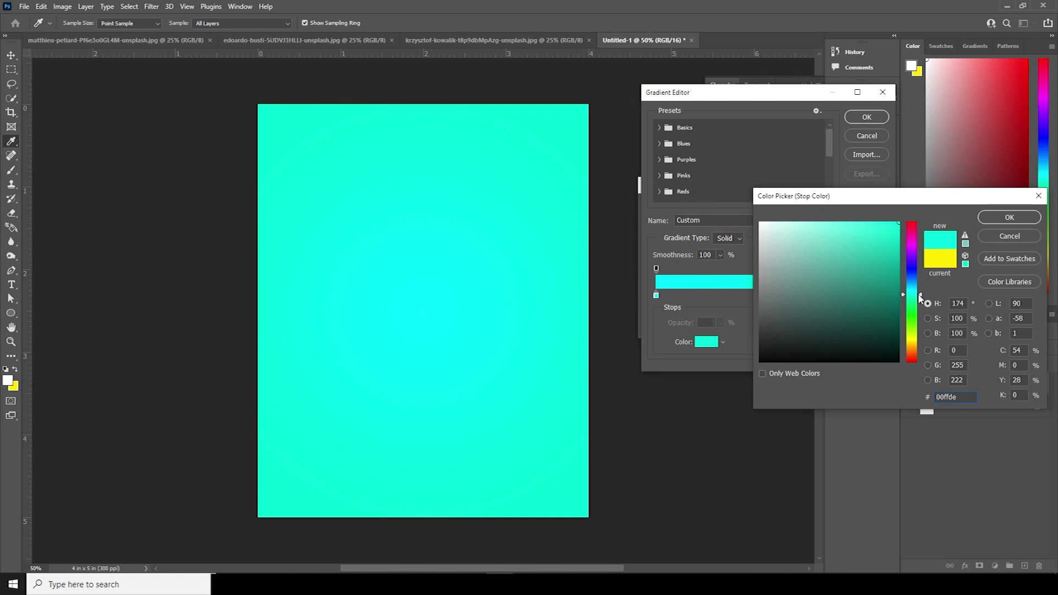
{"action": "left_click", "coordinate": [1009, 217]}
- Lighten the gradient's starting stop to pale cyan cdfbfd and apply the gradient fill at 100% scale
{"action": "left_click", "coordinate": [655, 296]}
{"action": "left_click", "coordinate": [706, 341]}
{"action": "left_click_drag", "start_coordinate": [881, 231], "coordinate": [786, 222]}
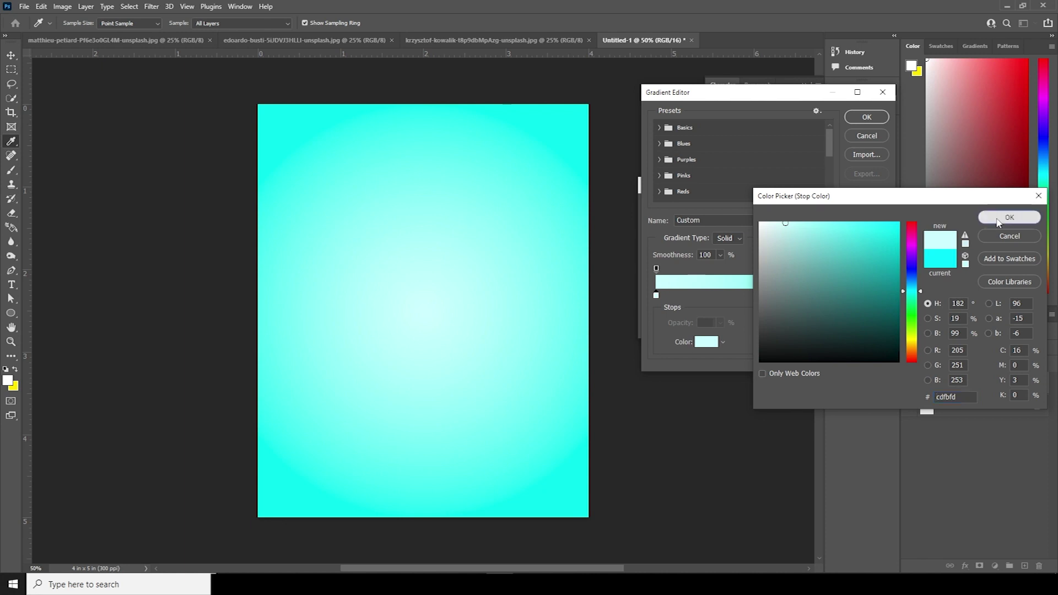
{"action": "left_click", "coordinate": [1022, 218]}
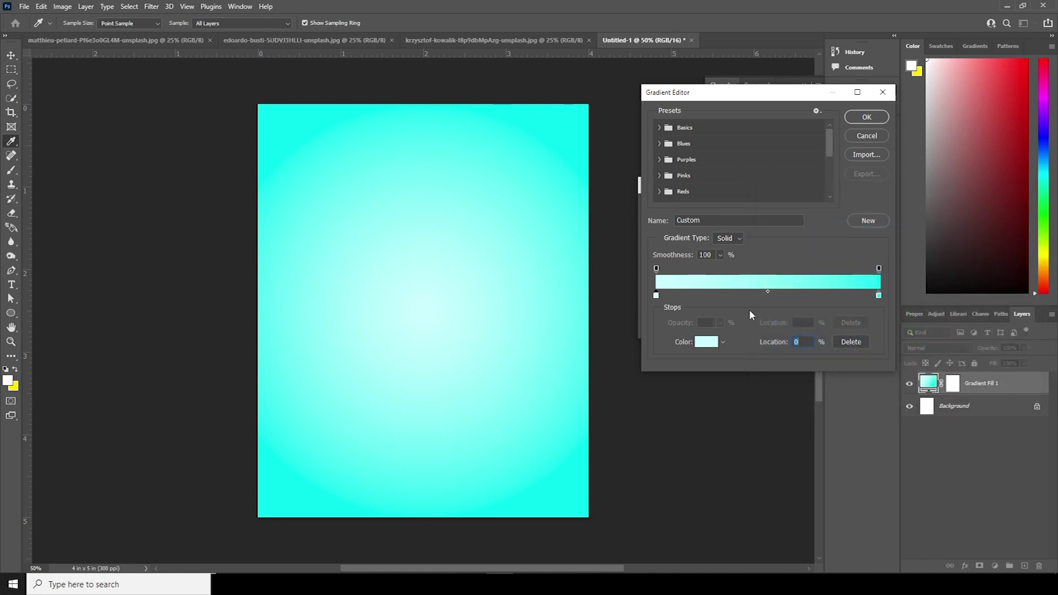
{"action": "left_click", "coordinate": [873, 116]}
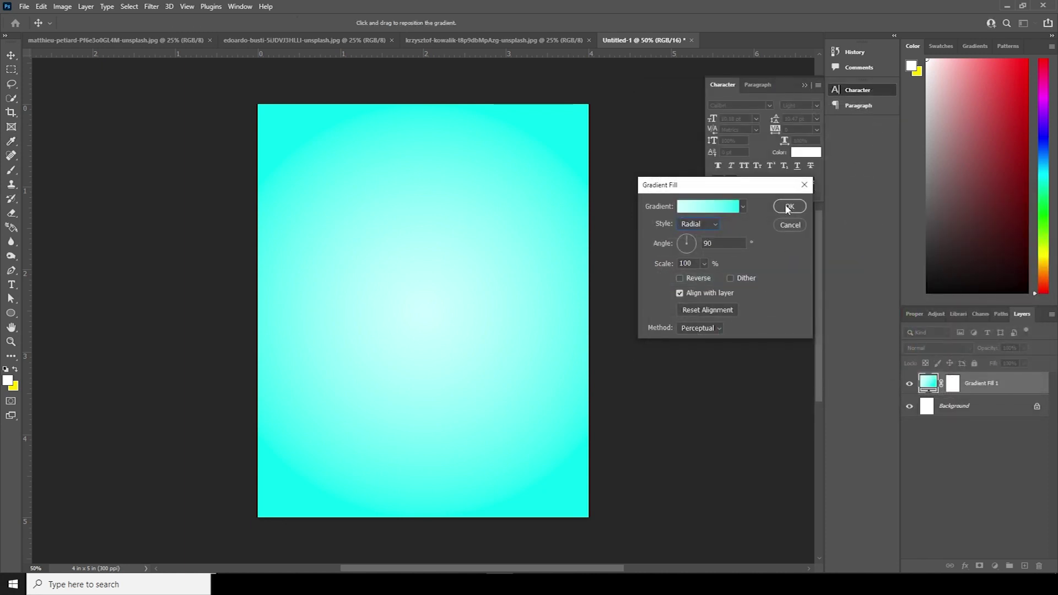
{"action": "left_click", "coordinate": [703, 264]}
{"action": "left_click_drag", "start_coordinate": [701, 281], "coordinate": [705, 281]}
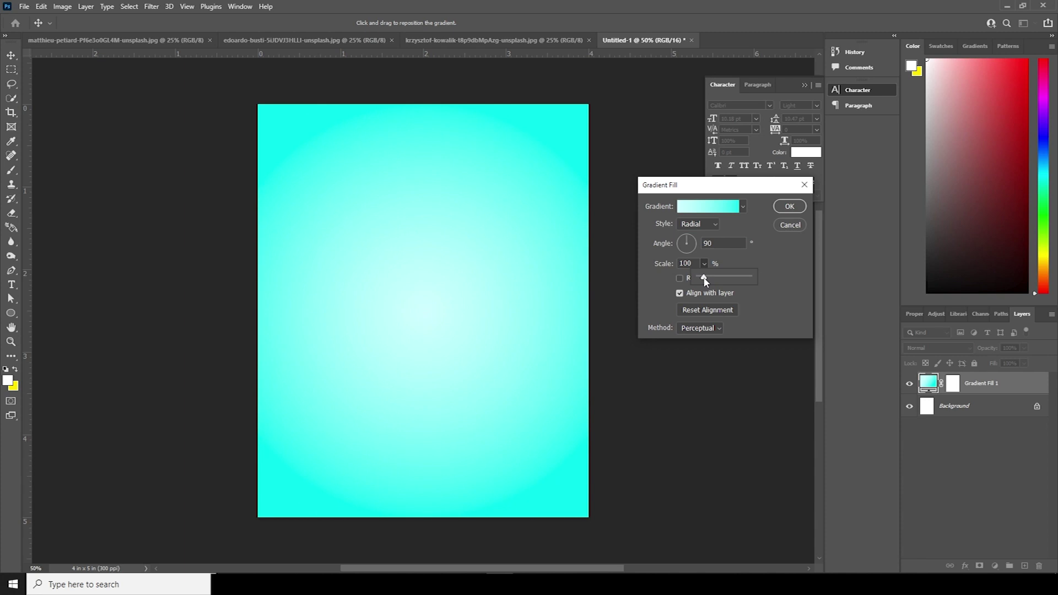
{"action": "left_click", "coordinate": [800, 206]}
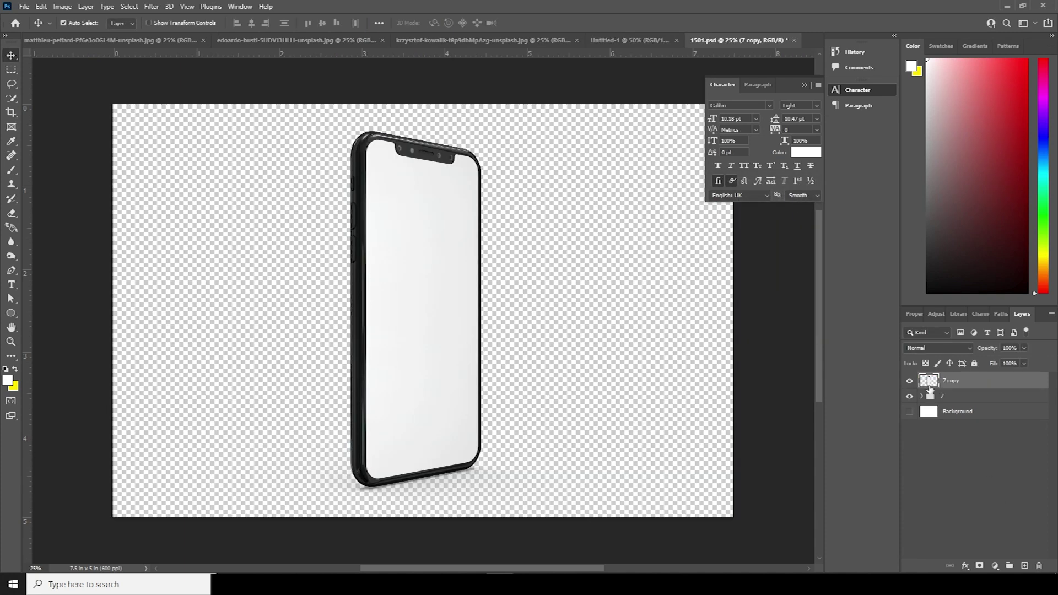
- Bring the phone layer from 1501.psd into the gradient document and convert it to a smart object
{"action": "left_click_drag", "start_coordinate": [929, 388], "coordinate": [447, 323]}
{"action": "left_click", "coordinate": [515, 225]}
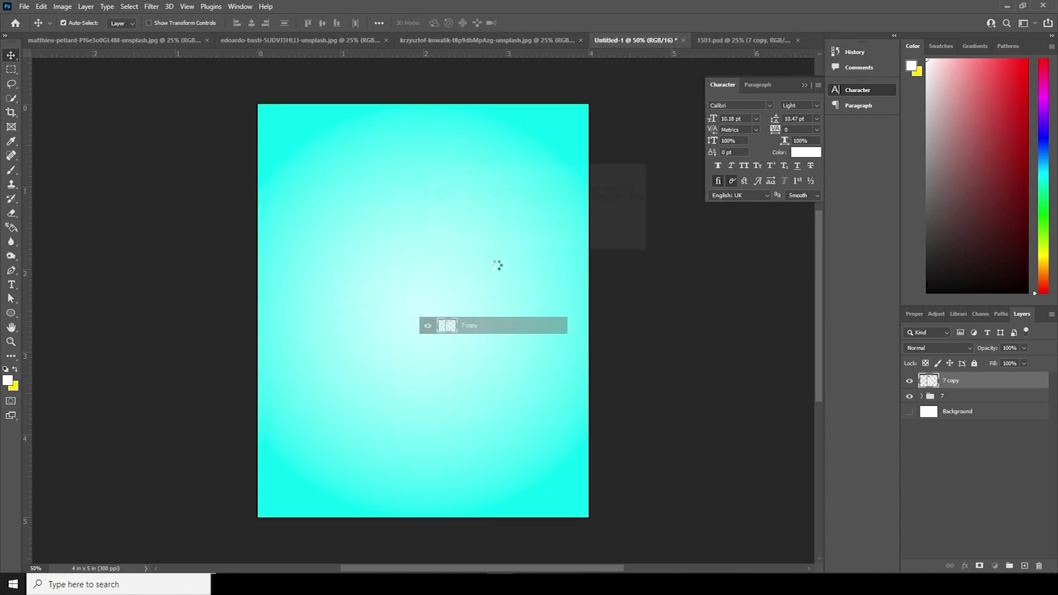
{"action": "right_click", "coordinate": [967, 384]}
{"action": "left_click", "coordinate": [880, 260]}
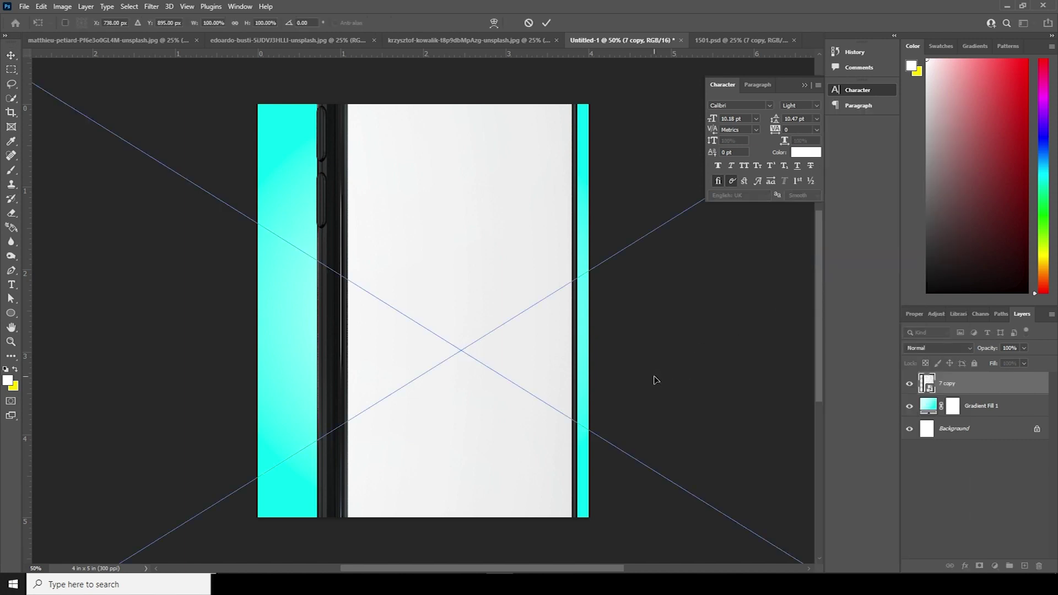
- Scale the phone down proportionally to about 30.69% and centre it on the canvas
{"action": "key", "text": "ctrl+minus"}
{"action": "key", "text": "ctrl+minus"}
{"action": "left_click_drag", "start_coordinate": [751, 524], "coordinate": [539, 389]}
{"action": "left_click_drag", "start_coordinate": [439, 345], "coordinate": [419, 325]}
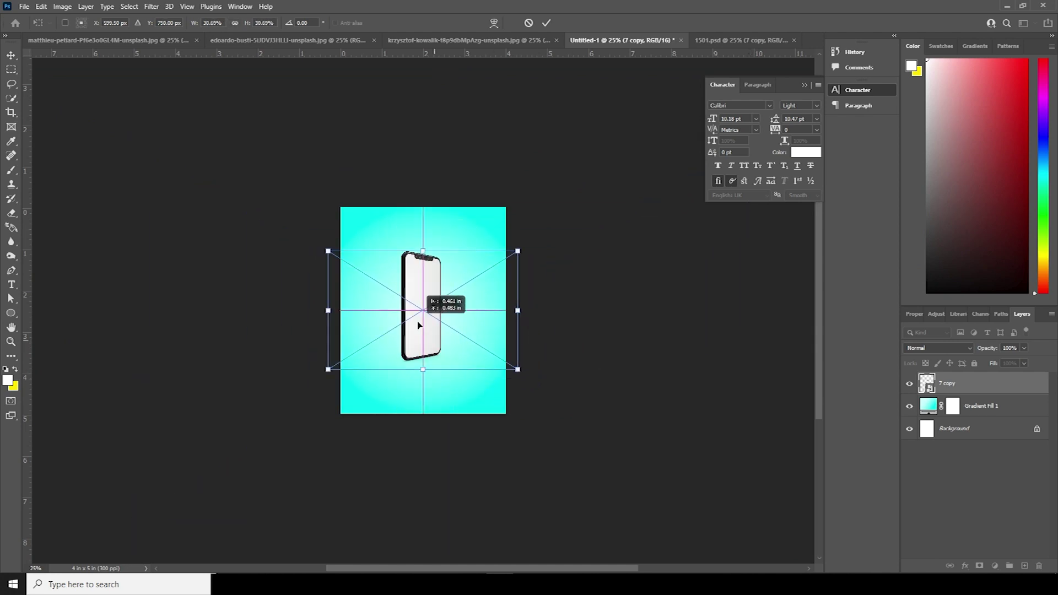
{"action": "key", "text": "Return"}
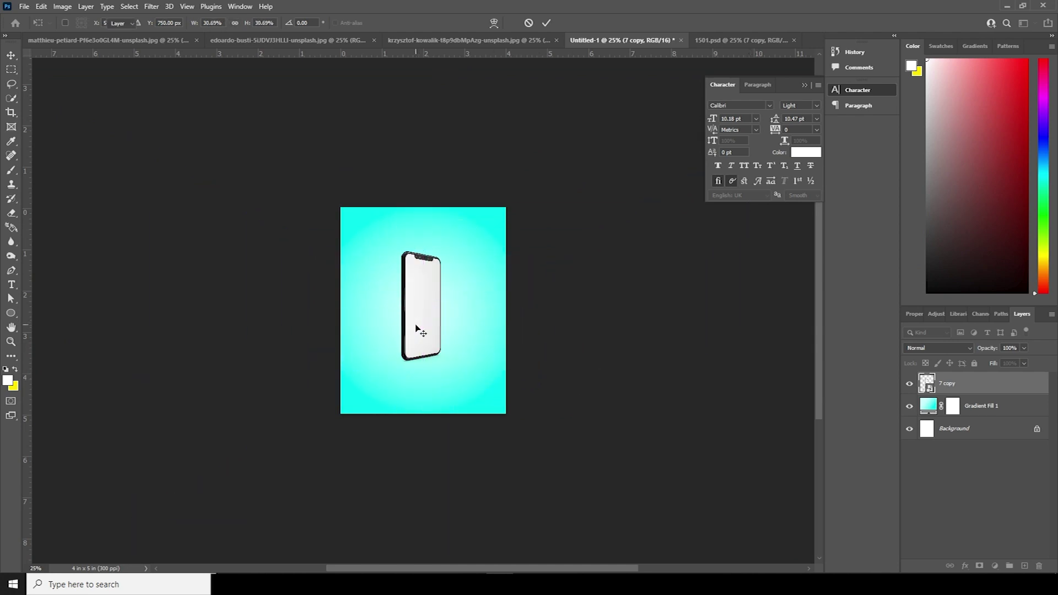
- Skew the phone so its lower edge shifts slightly right and its upper edge slightly left
{"action": "key", "text": "ctrl+plus"}
{"action": "key", "text": "ctrl+plus"}
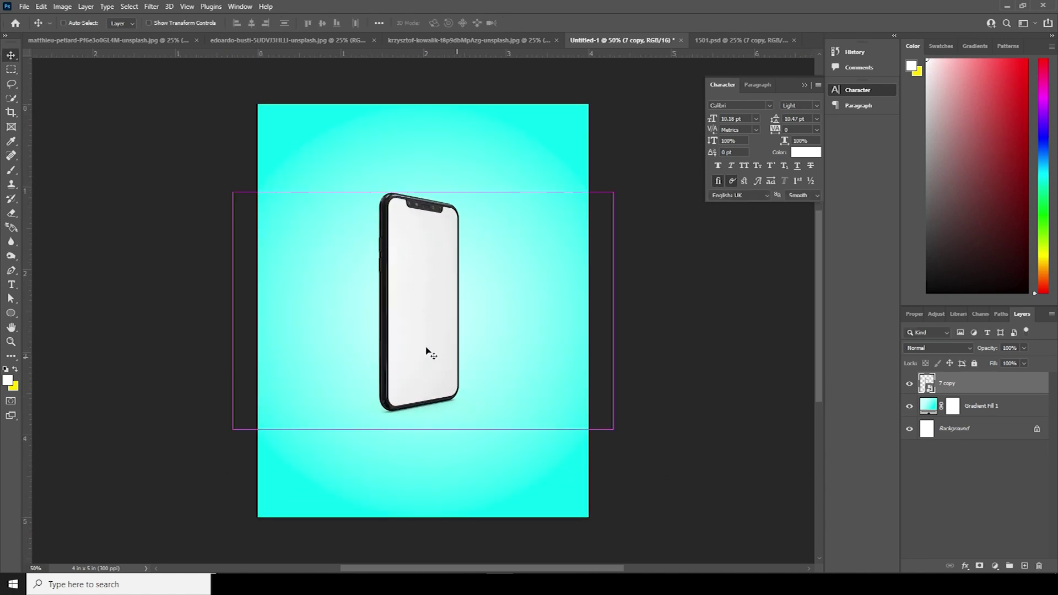
{"action": "key", "text": "ctrl+t"}
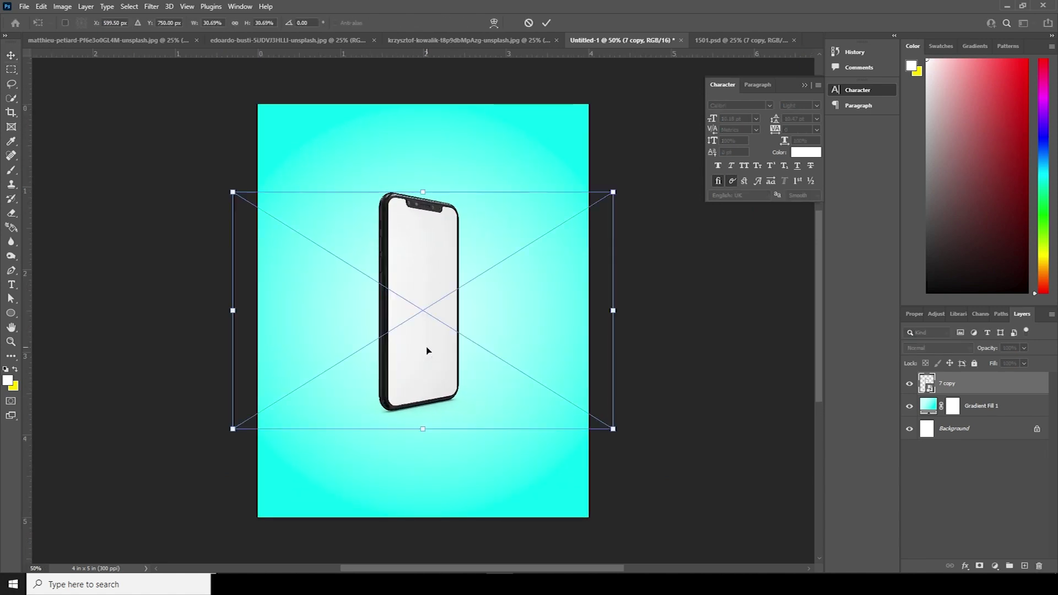
{"action": "right_click", "coordinate": [427, 349]}
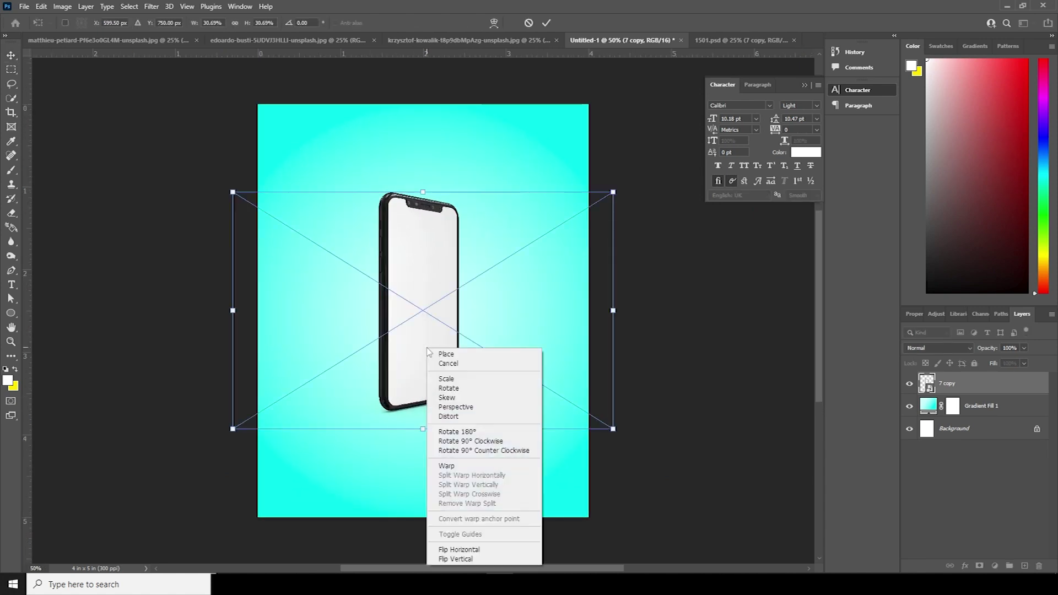
{"action": "left_click", "coordinate": [447, 398]}
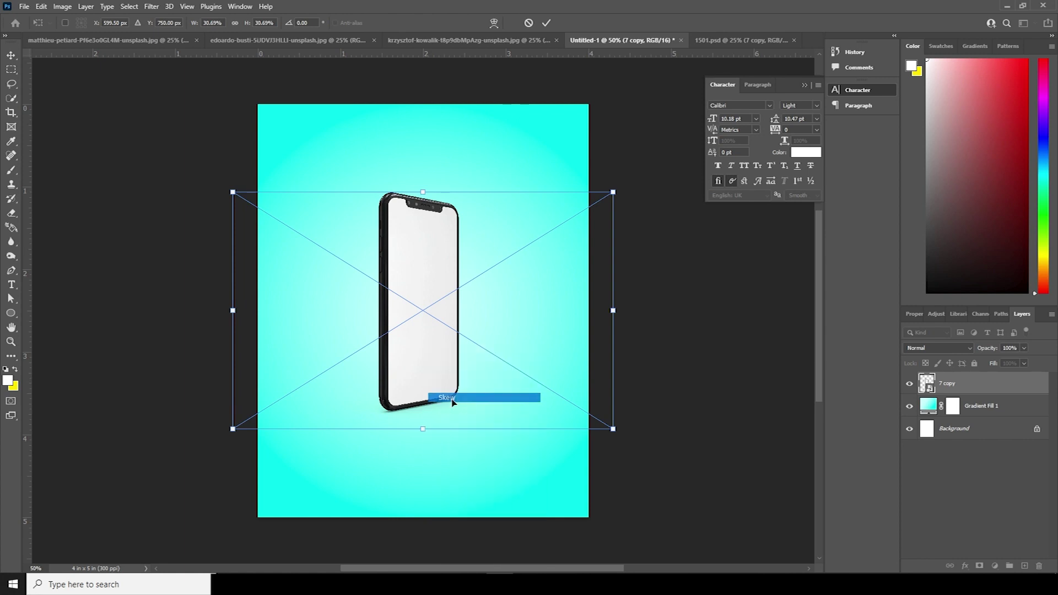
{"action": "left_click_drag", "start_coordinate": [425, 431], "coordinate": [435, 427]}
{"action": "left_click_drag", "start_coordinate": [424, 194], "coordinate": [415, 194]}
{"action": "key", "text": "Return"}
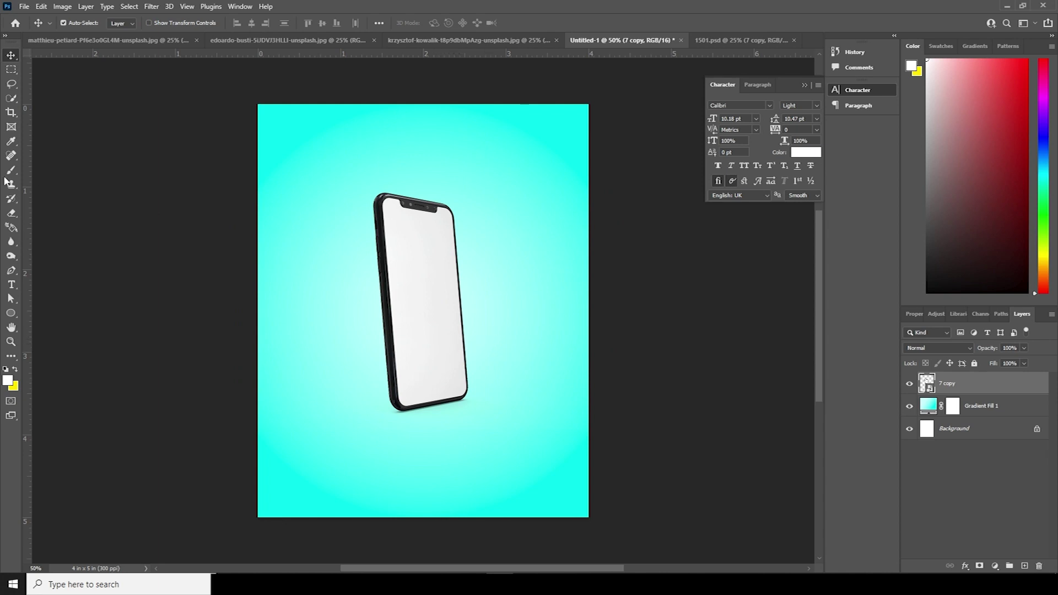
- Quick-select the phone's white screen, copy it to a new layer and name that layer "image matte"
{"action": "left_click", "coordinate": [19, 99]}
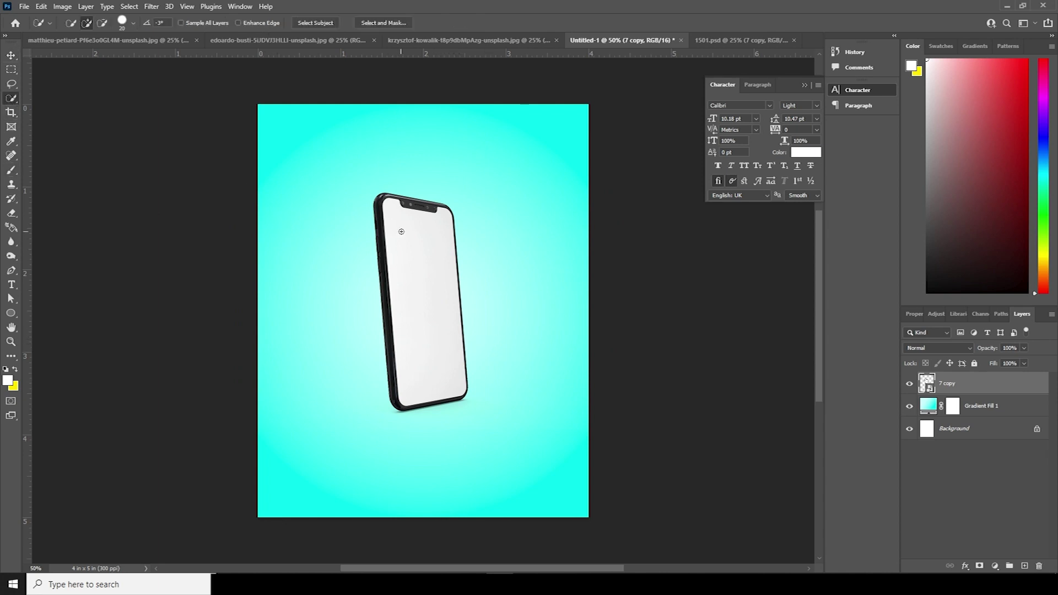
{"action": "left_click", "coordinate": [394, 211]}
{"action": "key", "text": "ctrl+j"}
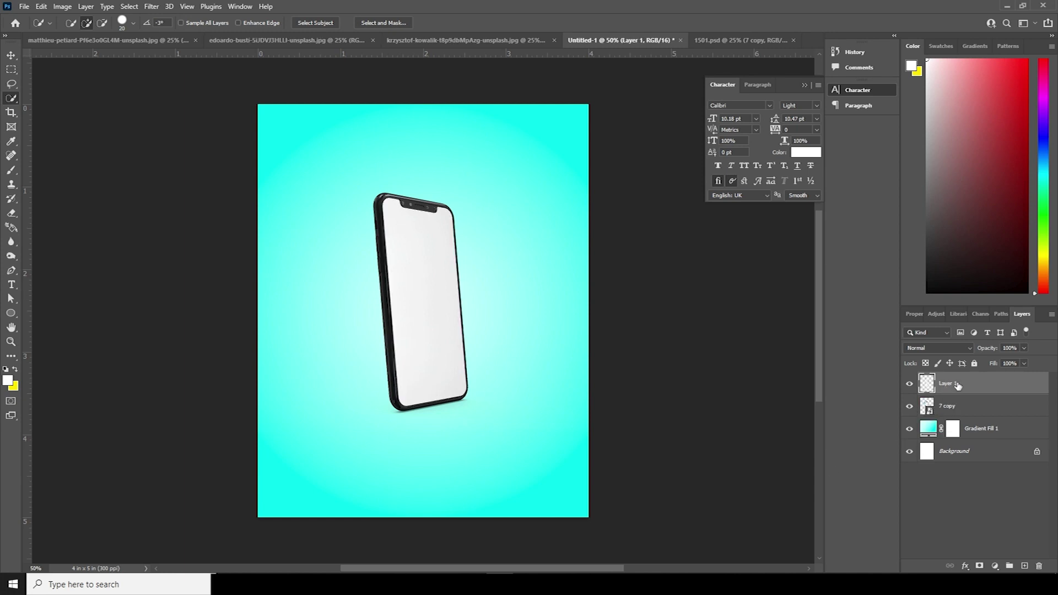
{"action": "double_click", "coordinate": [947, 384]}
{"action": "type", "text": "image matte"}
{"action": "left_click", "coordinate": [938, 419]}
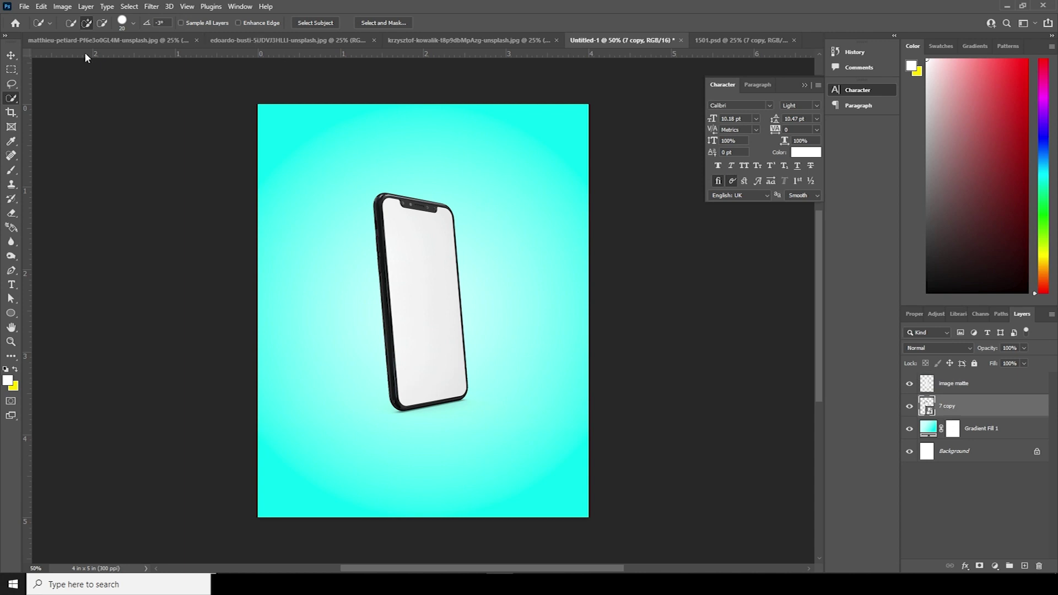
- Bring the snowy mountain photo into the phone document as a layer directly above the phone layer
{"action": "key", "text": "v"}
{"action": "left_click", "coordinate": [420, 41]}
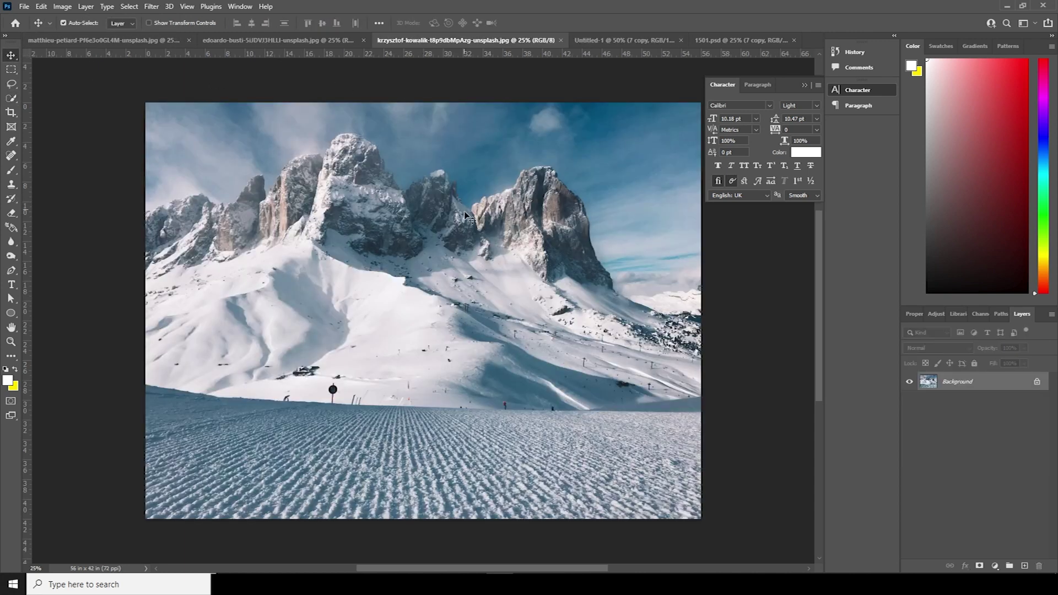
{"action": "left_click", "coordinate": [710, 42]}
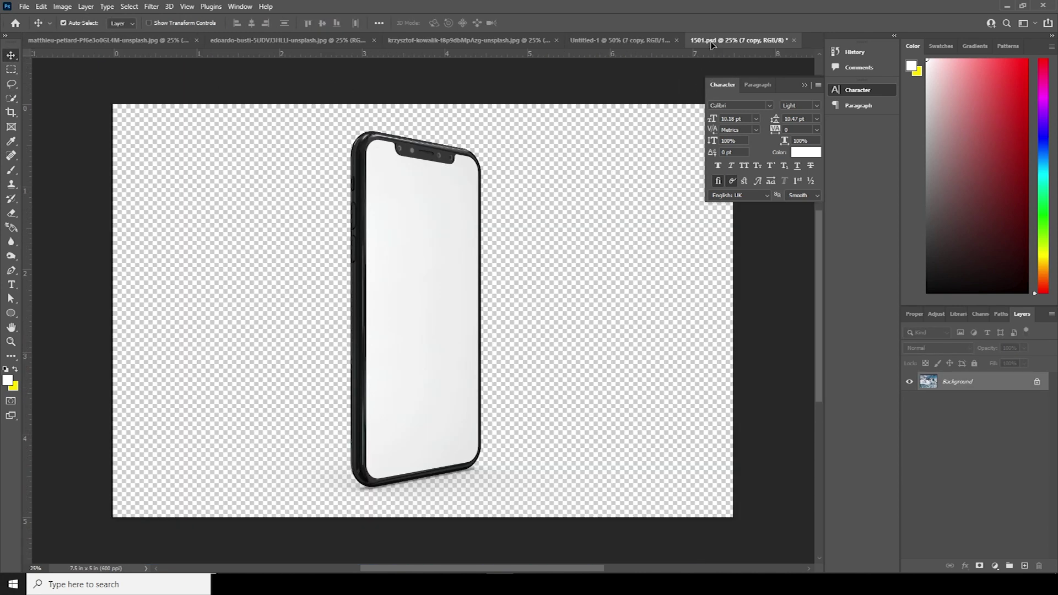
{"action": "left_click_drag", "start_coordinate": [450, 226], "coordinate": [447, 318]}
{"action": "left_click", "coordinate": [516, 225]}
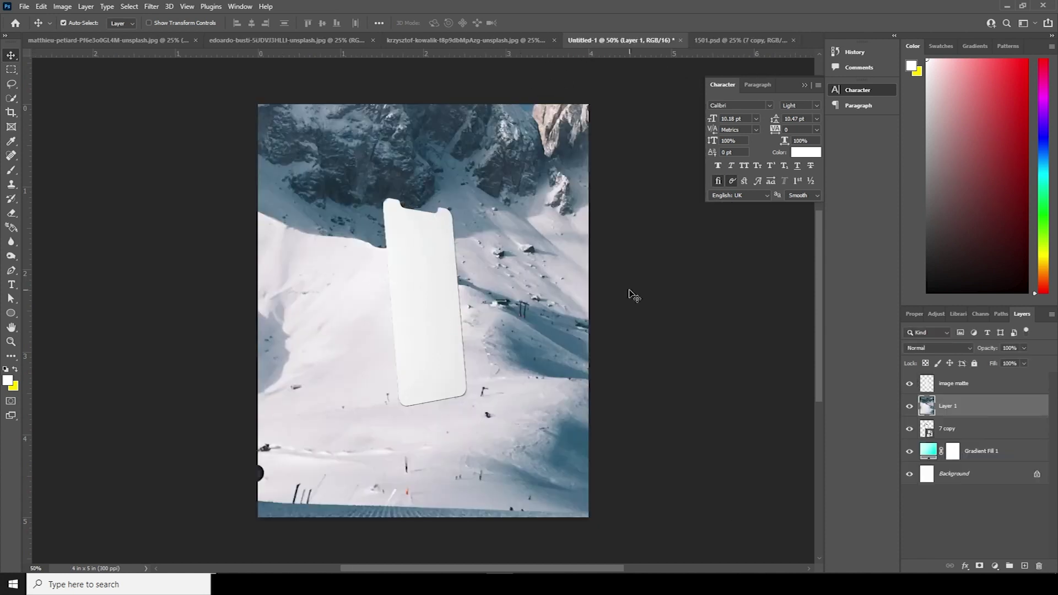
- Move the mountain photo layer above "image matte" and clip it to that layer
{"action": "left_click_drag", "start_coordinate": [968, 401], "coordinate": [973, 385]}
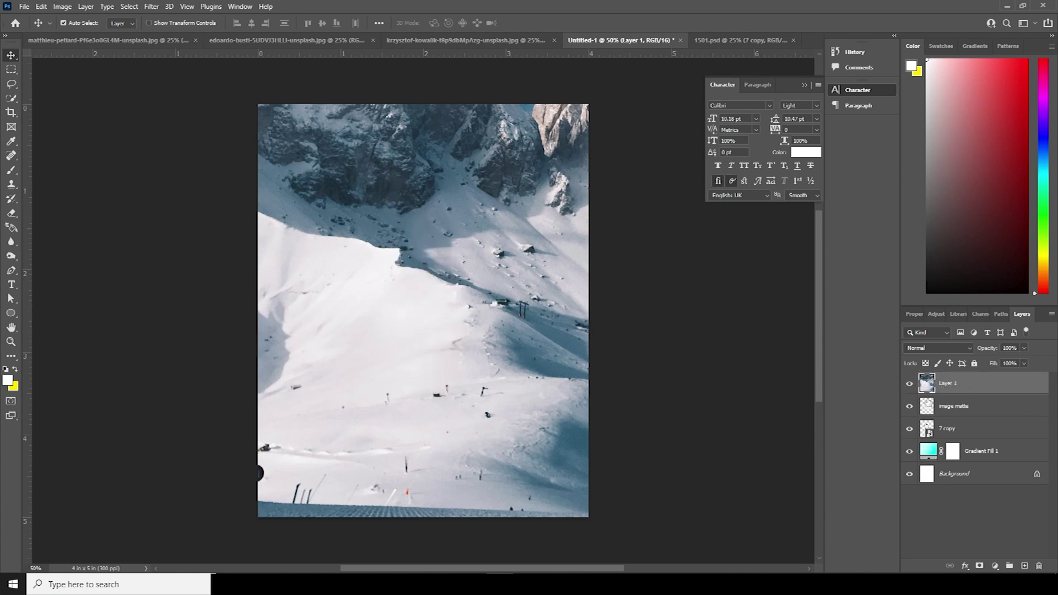
{"action": "right_click", "coordinate": [976, 388]}
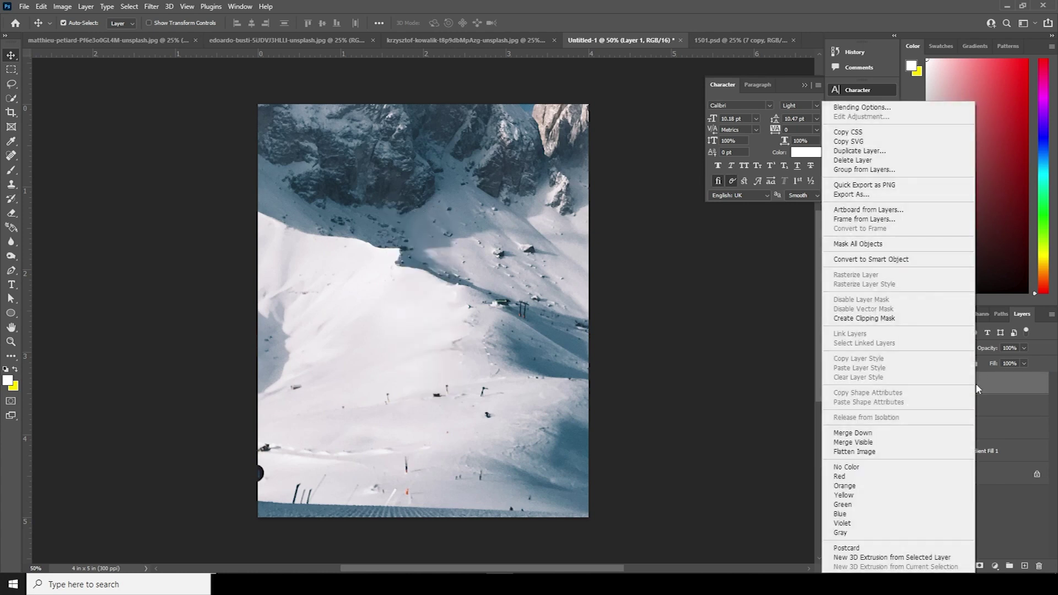
{"action": "left_click", "coordinate": [884, 319]}
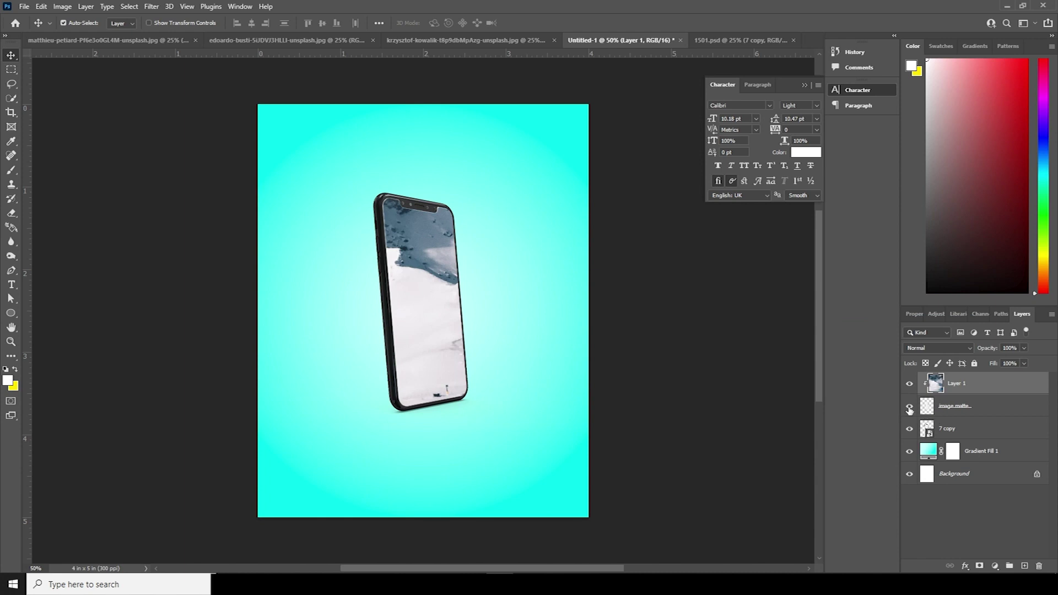
- Scale down and slightly rotate the clipped mountain photo, positioning its peaks in the upper half of the phone's screen
{"action": "key", "text": "ctrl+t"}
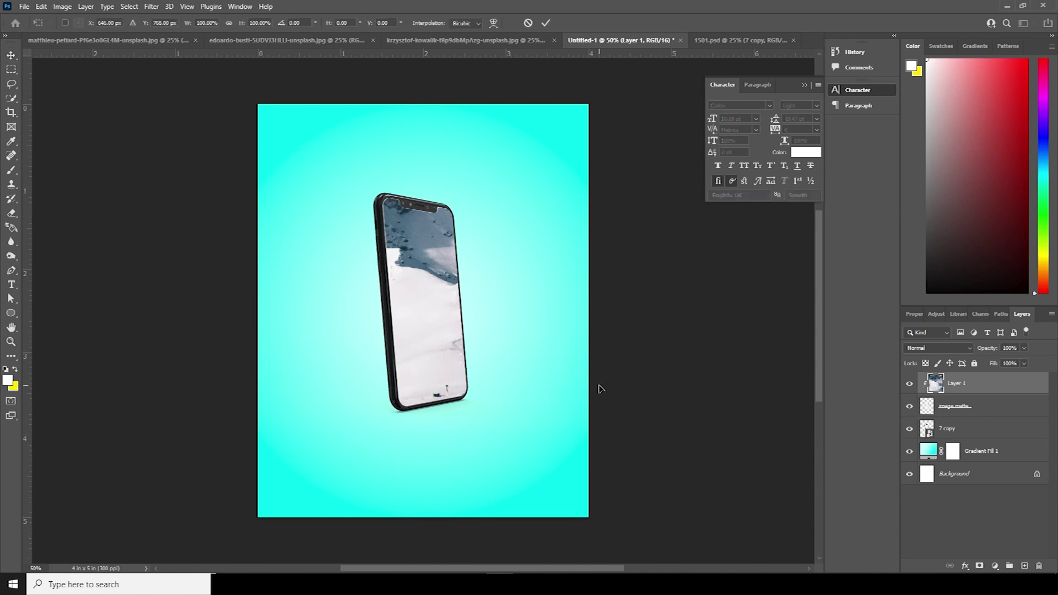
{"action": "key", "text": "ctrl+minus"}
{"action": "left_click_drag", "start_coordinate": [701, 526], "coordinate": [538, 407]}
{"action": "mouse_move", "coordinate": [488, 367]}
{"action": "left_mouse_down"}
{"action": "mouse_move", "coordinate": [474, 370]}
{"action": "mouse_move", "coordinate": [490, 380]}
{"action": "mouse_move", "coordinate": [494, 370]}
{"action": "mouse_move", "coordinate": [487, 377]}
{"action": "left_mouse_up"}
{"action": "mouse_move", "coordinate": [591, 280]}
{"action": "left_mouse_down"}
{"action": "mouse_move", "coordinate": [585, 288]}
{"action": "mouse_move", "coordinate": [582, 273]}
{"action": "left_mouse_up"}
{"action": "left_click_drag", "start_coordinate": [460, 375], "coordinate": [452, 369]}
{"action": "key", "text": "Return"}
{"action": "key", "text": "ctrl+plus"}
{"action": "key", "text": "ctrl+plus"}
{"action": "key", "text": "ctrl+plus"}
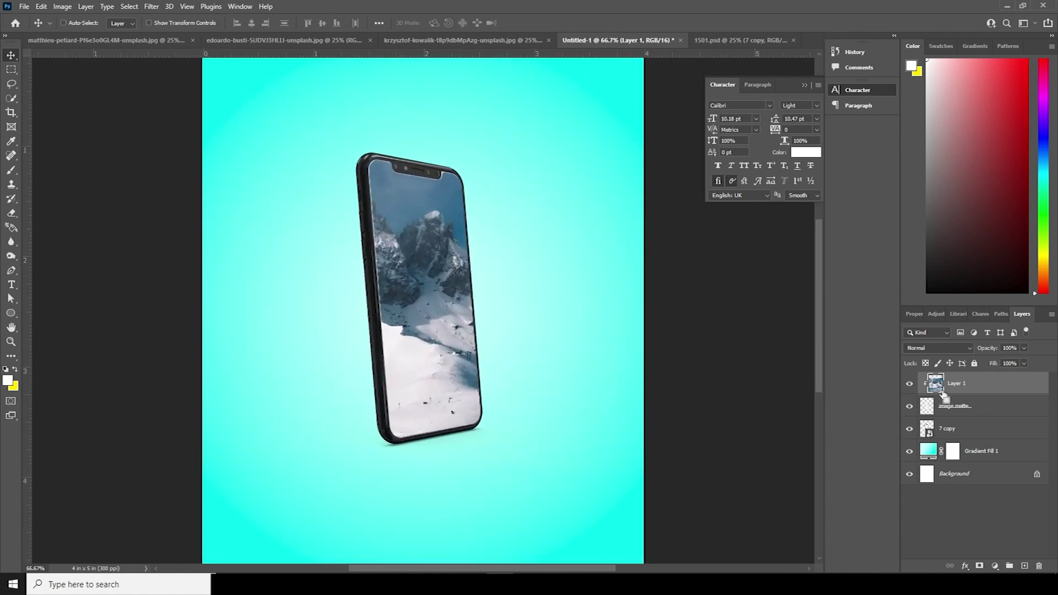
- Duplicate the mountain photo layer, place the copy directly below the phone layer and add a layer mask to it
{"action": "key", "text": "ctrl+j"}
{"action": "left_click_drag", "start_coordinate": [927, 392], "coordinate": [937, 459]}
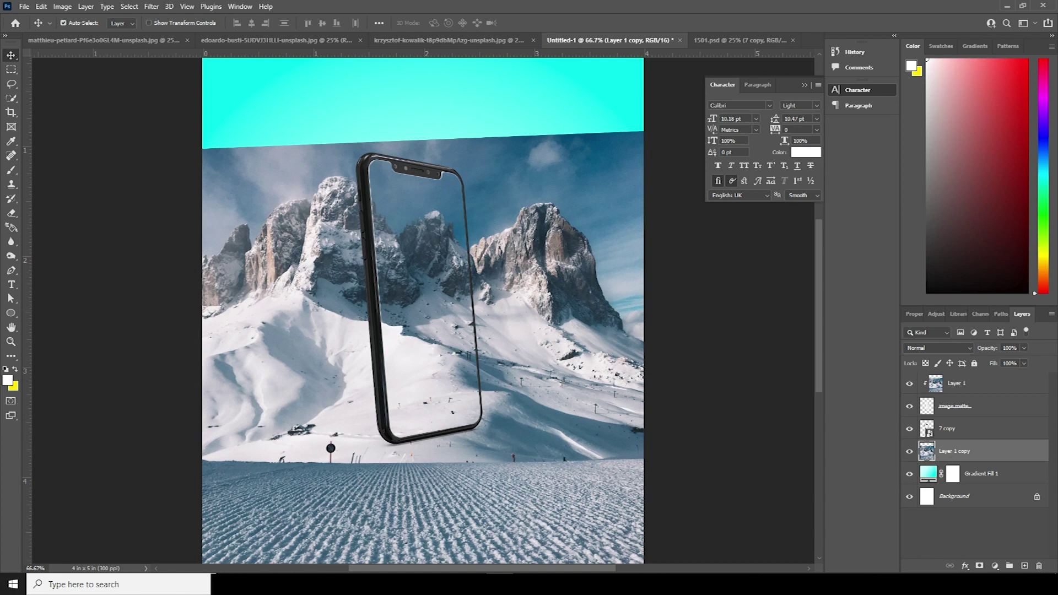
{"action": "left_click", "coordinate": [978, 565]}
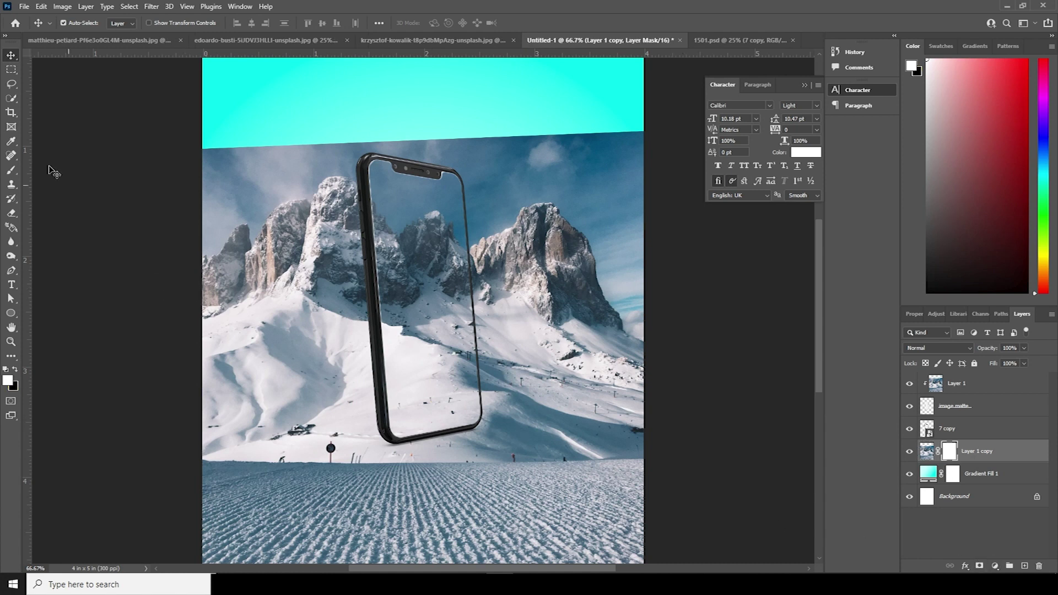
- Quick-select the sky and the mountains and snow left of the phone, and fill that selection with black on the mask
{"action": "left_click", "coordinate": [11, 99]}
{"action": "mouse_move", "coordinate": [496, 219]}
{"action": "left_mouse_down"}
{"action": "mouse_move", "coordinate": [567, 164]}
{"action": "mouse_move", "coordinate": [634, 237]}
{"action": "mouse_move", "coordinate": [643, 318]}
{"action": "mouse_move", "coordinate": [467, 158]}
{"action": "mouse_move", "coordinate": [323, 174]}
{"action": "mouse_move", "coordinate": [349, 170]}
{"action": "mouse_move", "coordinate": [303, 219]}
{"action": "mouse_move", "coordinate": [321, 354]}
{"action": "mouse_move", "coordinate": [344, 380]}
{"action": "mouse_move", "coordinate": [479, 380]}
{"action": "mouse_move", "coordinate": [308, 435]}
{"action": "mouse_move", "coordinate": [320, 229]}
{"action": "mouse_move", "coordinate": [400, 266]}
{"action": "left_mouse_up"}
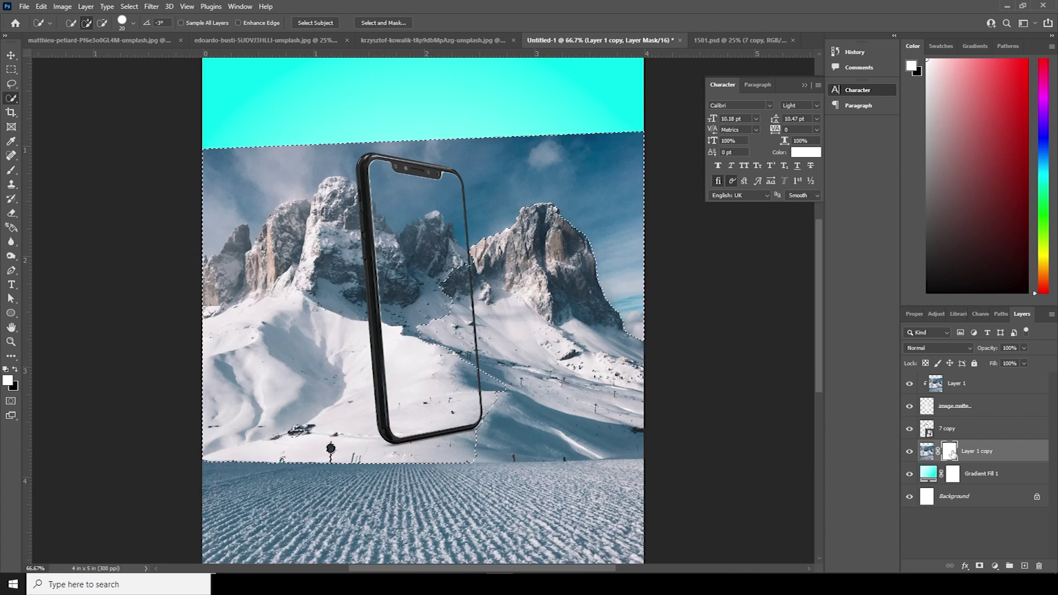
{"action": "key", "text": "ctrl+BackSpace"}
{"action": "key", "text": "ctrl+d"}
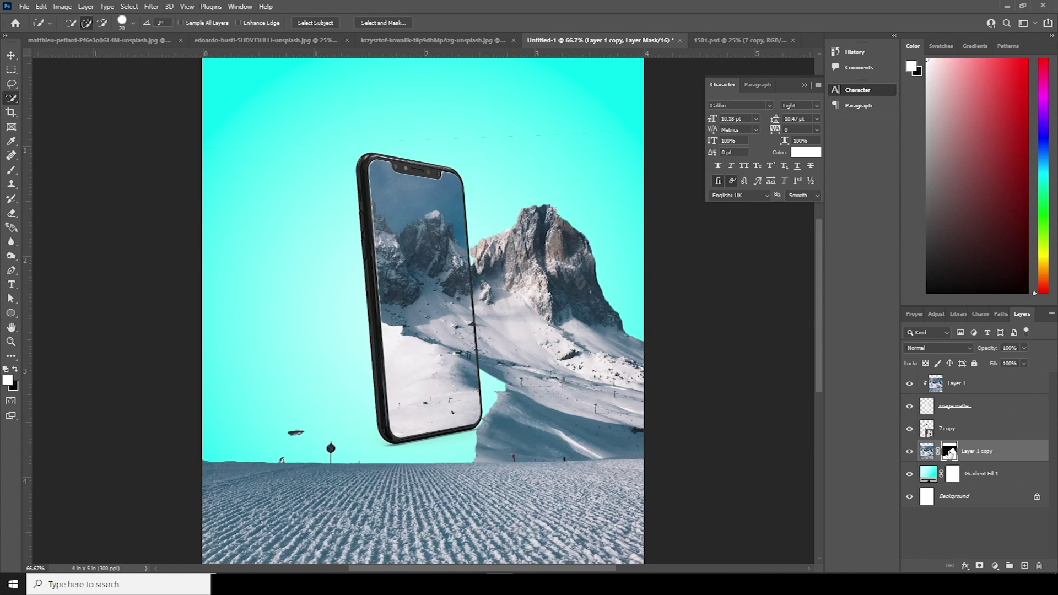
- Paint the mask white with a 125 px soft brush to restore the missing snow slope beside the phone's lower right edge
{"action": "key", "text": "b"}
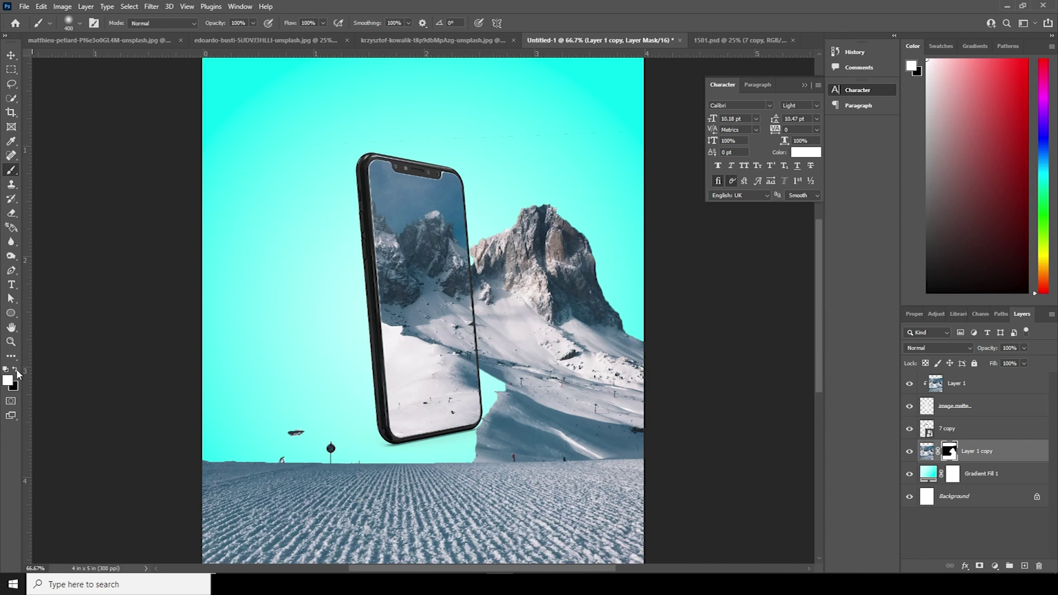
{"action": "key", "text": "bracketleft"}
{"action": "key", "text": "bracketleft"}
{"action": "key", "text": "bracketleft"}
{"action": "key", "text": "bracketleft"}
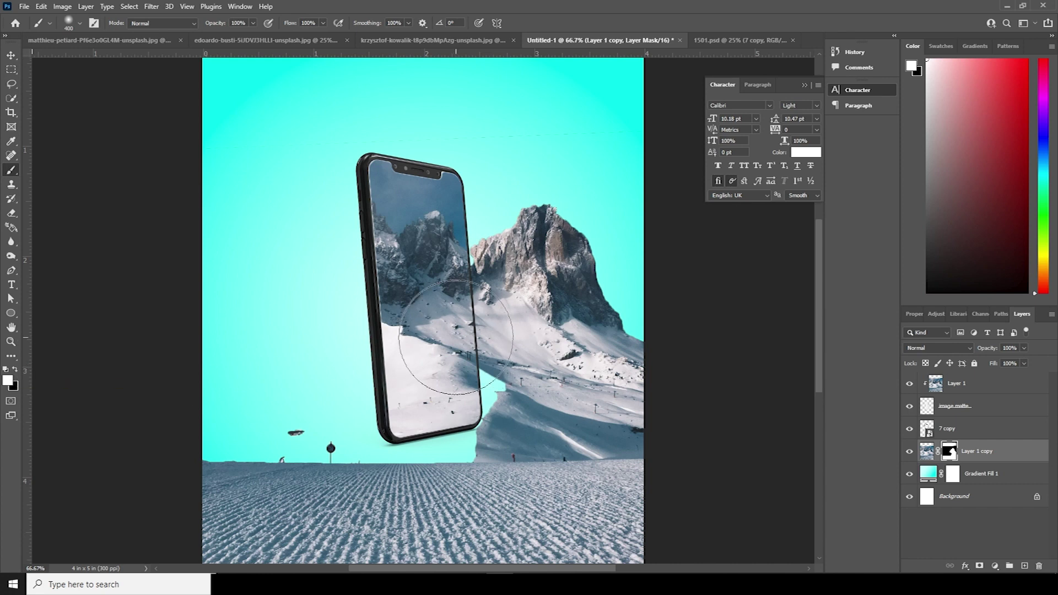
{"action": "key", "text": "bracketleft"}
{"action": "key", "text": "bracketleft"}
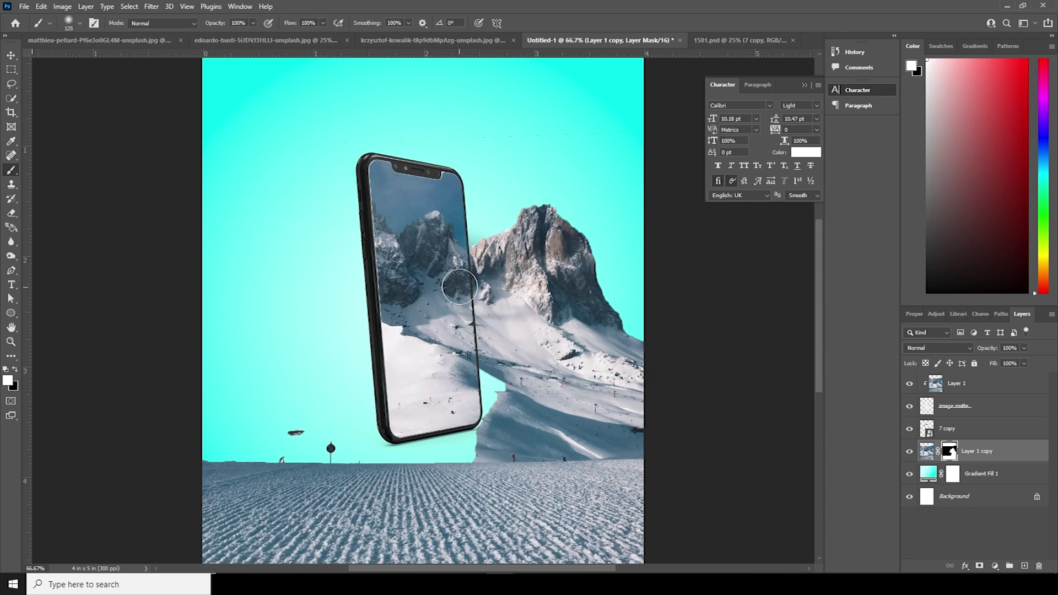
{"action": "mouse_move", "coordinate": [495, 388]}
{"action": "left_mouse_down"}
{"action": "mouse_move", "coordinate": [448, 377]}
{"action": "mouse_move", "coordinate": [512, 402]}
{"action": "mouse_move", "coordinate": [473, 400]}
{"action": "mouse_move", "coordinate": [500, 415]}
{"action": "mouse_move", "coordinate": [468, 413]}
{"action": "mouse_move", "coordinate": [447, 430]}
{"action": "mouse_move", "coordinate": [501, 443]}
{"action": "mouse_move", "coordinate": [359, 453]}
{"action": "mouse_move", "coordinate": [605, 453]}
{"action": "mouse_move", "coordinate": [548, 425]}
{"action": "left_mouse_up"}
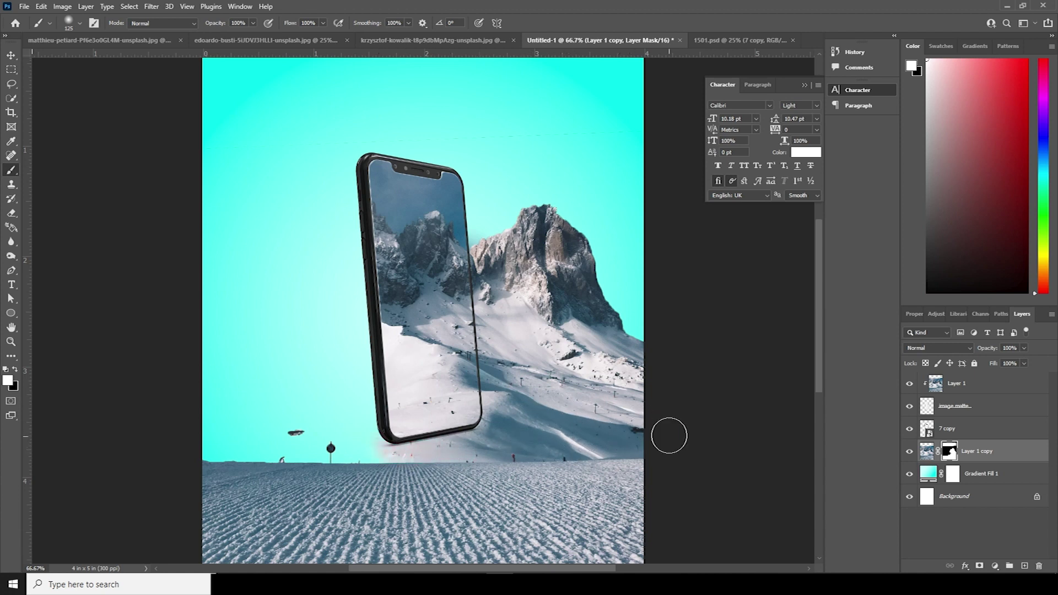
- Paint the mask black with a large soft brush to hide the snowy foreground below the phone and mountain slope
{"action": "key", "text": "ctrl+minus"}
{"action": "key", "text": "ctrl+minus"}
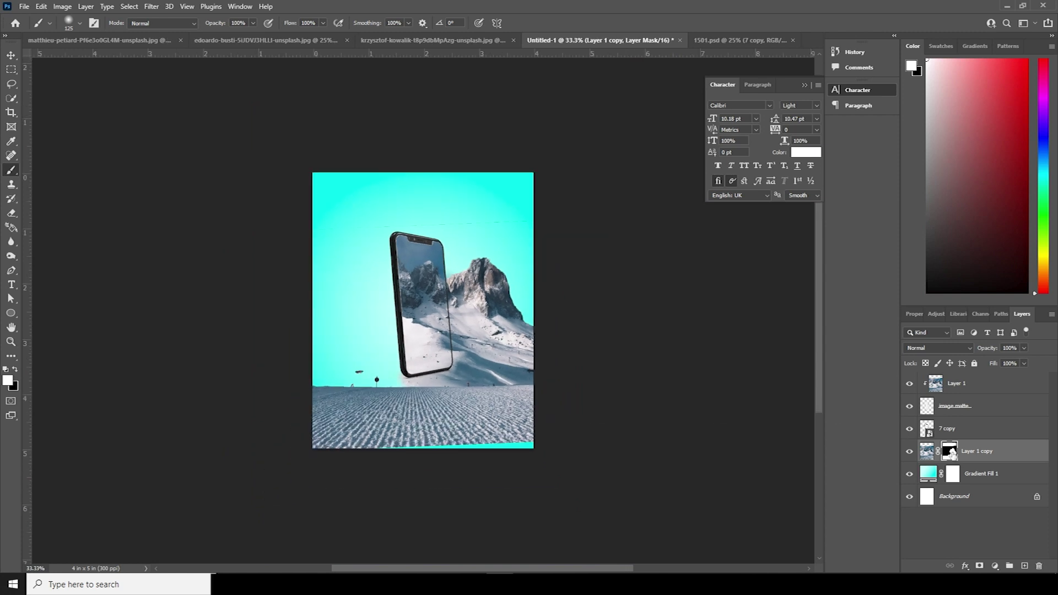
{"action": "left_click", "coordinate": [15, 368]}
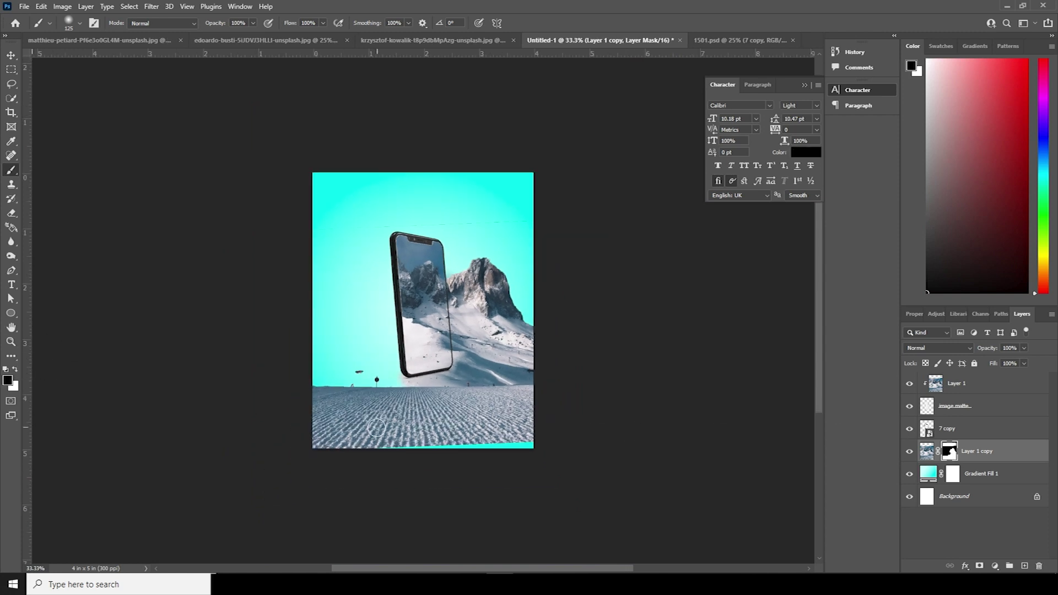
{"action": "key", "text": "bracketright"}
{"action": "key", "text": "bracketright"}
{"action": "key", "text": "bracketright"}
{"action": "key", "text": "bracketright"}
{"action": "key", "text": "bracketright"}
{"action": "key", "text": "bracketright"}
{"action": "key", "text": "bracketright"}
{"action": "key", "text": "bracketright"}
{"action": "key", "text": "bracketright"}
{"action": "key", "text": "bracketright"}
{"action": "mouse_move", "coordinate": [389, 467]}
{"action": "left_mouse_down"}
{"action": "mouse_move", "coordinate": [481, 456]}
{"action": "mouse_move", "coordinate": [538, 408]}
{"action": "mouse_move", "coordinate": [430, 406]}
{"action": "left_mouse_up"}
{"action": "key", "text": "bracketleft"}
{"action": "key", "text": "bracketleft"}
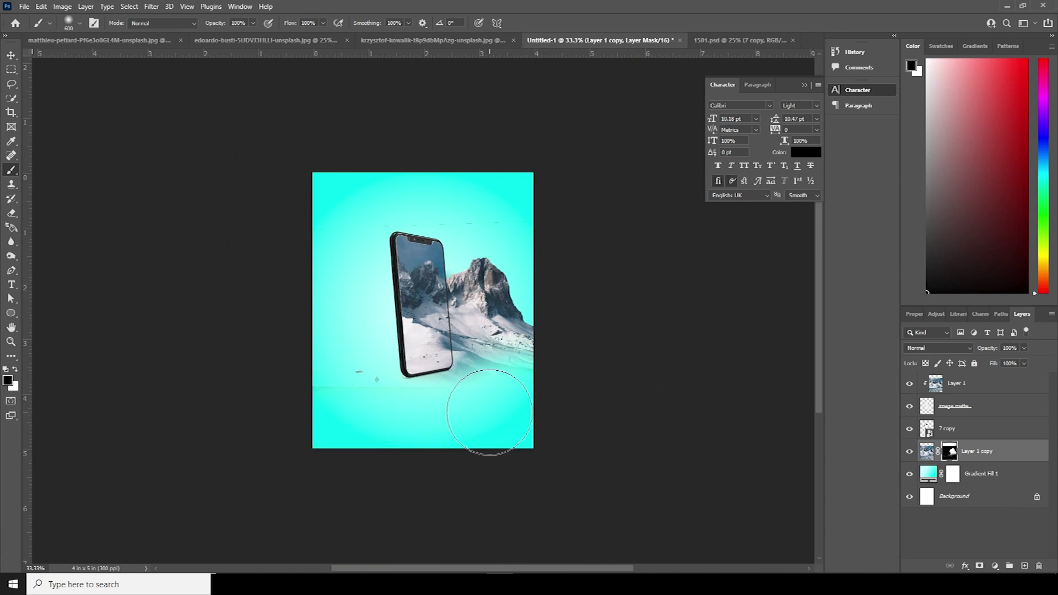
- Paint out the leftover specks beside the phone and the faint streaks above it on the same mask
{"action": "mouse_move", "coordinate": [400, 400]}
{"action": "left_mouse_down"}
{"action": "mouse_move", "coordinate": [362, 416]}
{"action": "mouse_move", "coordinate": [336, 403]}
{"action": "mouse_move", "coordinate": [318, 387]}
{"action": "mouse_move", "coordinate": [337, 367]}
{"action": "mouse_move", "coordinate": [343, 404]}
{"action": "mouse_move", "coordinate": [295, 392]}
{"action": "left_mouse_up"}
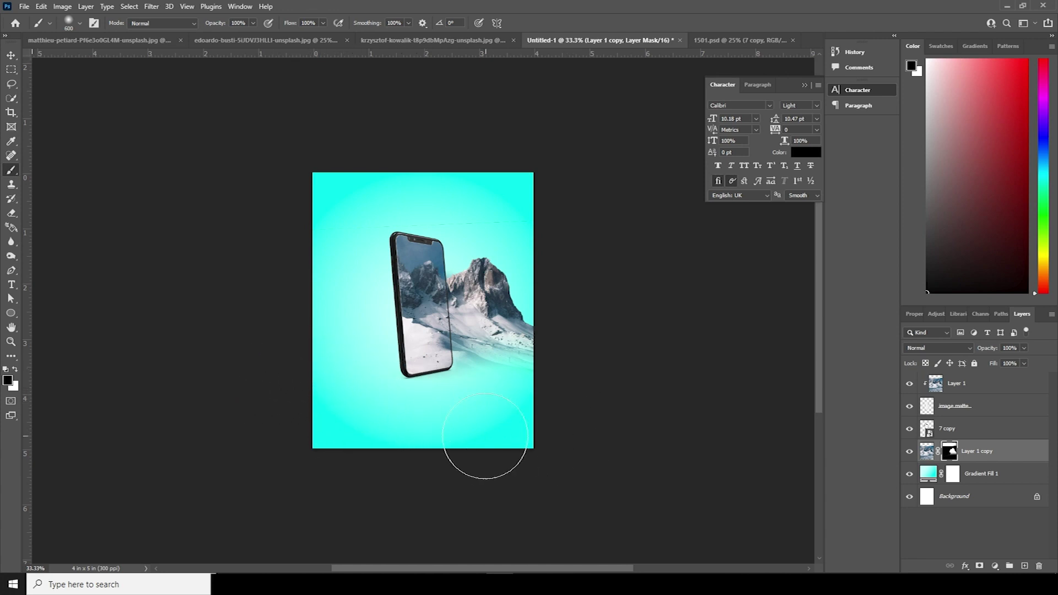
{"action": "key", "text": "bracketleft"}
{"action": "key", "text": "bracketleft"}
{"action": "key", "text": "bracketleft"}
{"action": "key", "text": "ctrl+plus"}
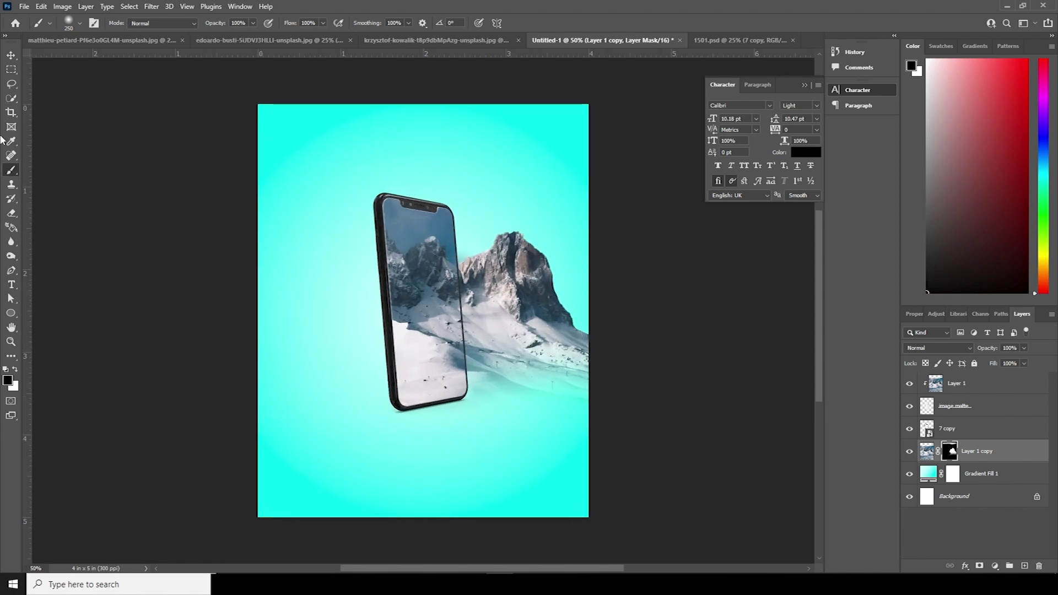
- Switch to the skier photo, select its subject automatically and mask out the background
{"action": "left_click", "coordinate": [11, 55]}
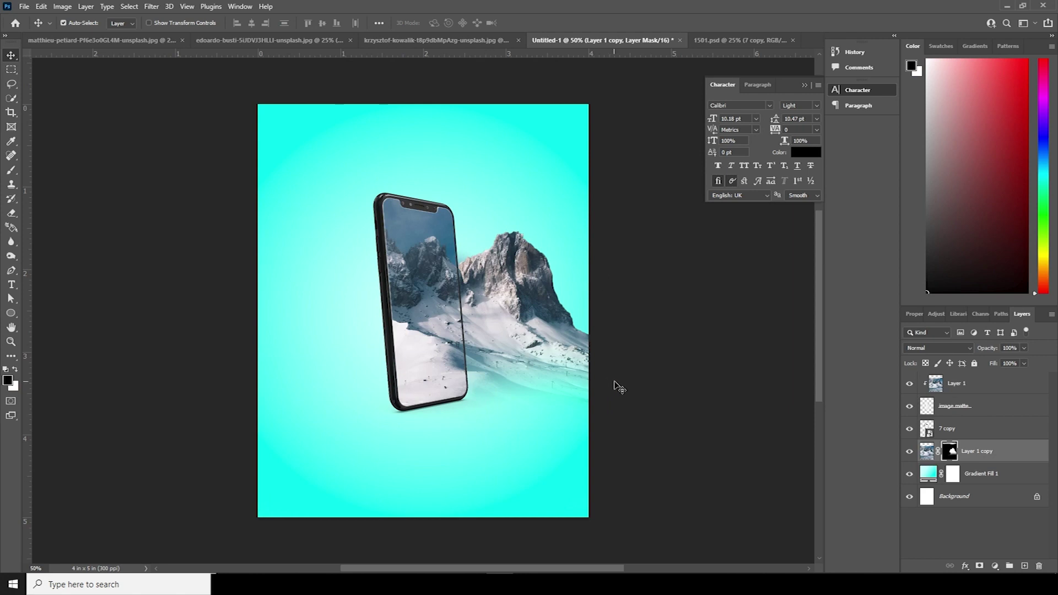
{"action": "left_click", "coordinate": [138, 44]}
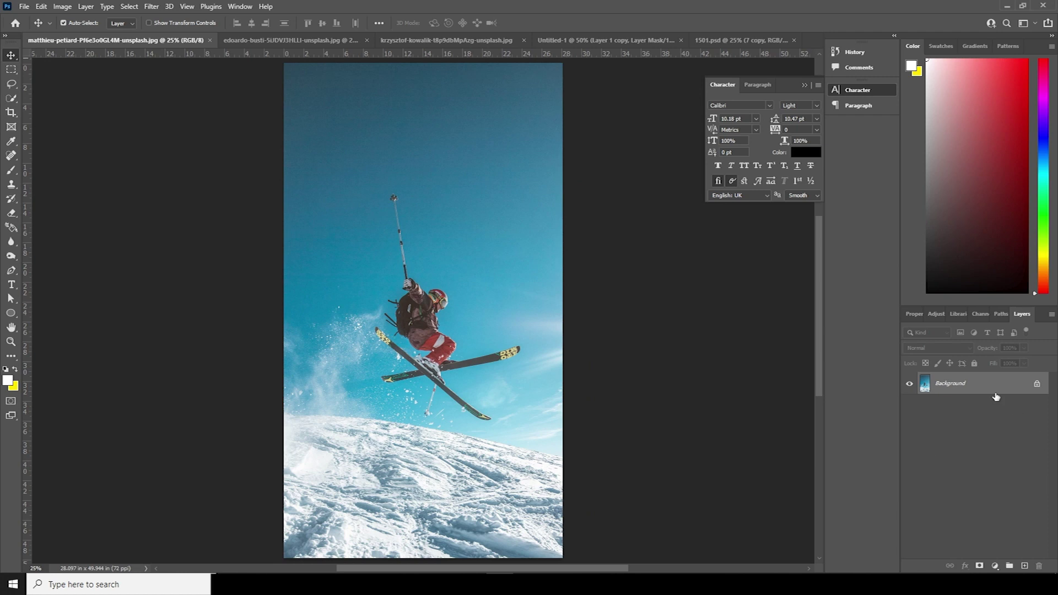
{"action": "left_click", "coordinate": [129, 6]}
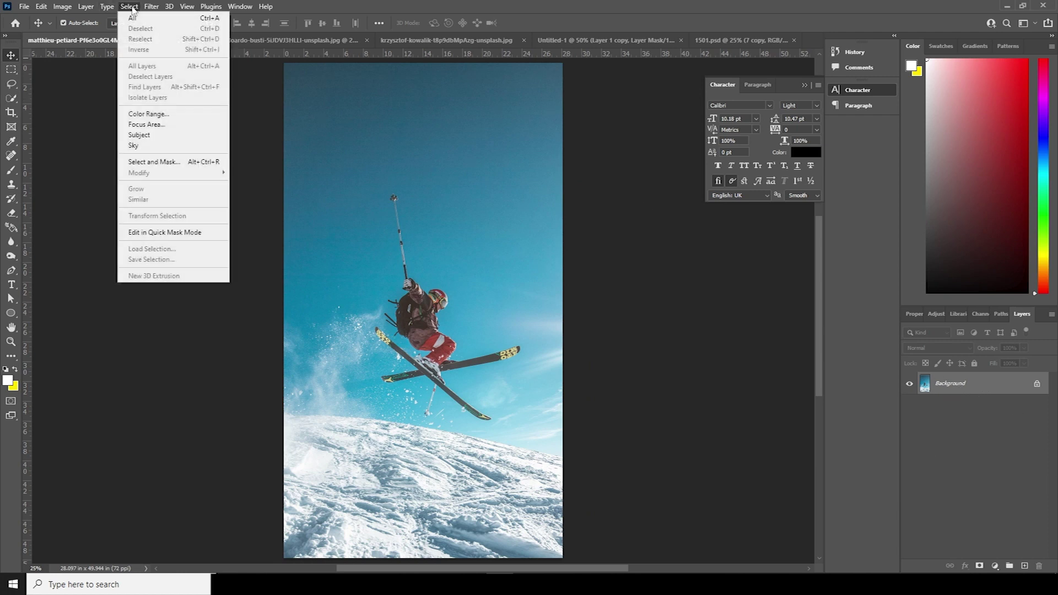
{"action": "left_click", "coordinate": [162, 138]}
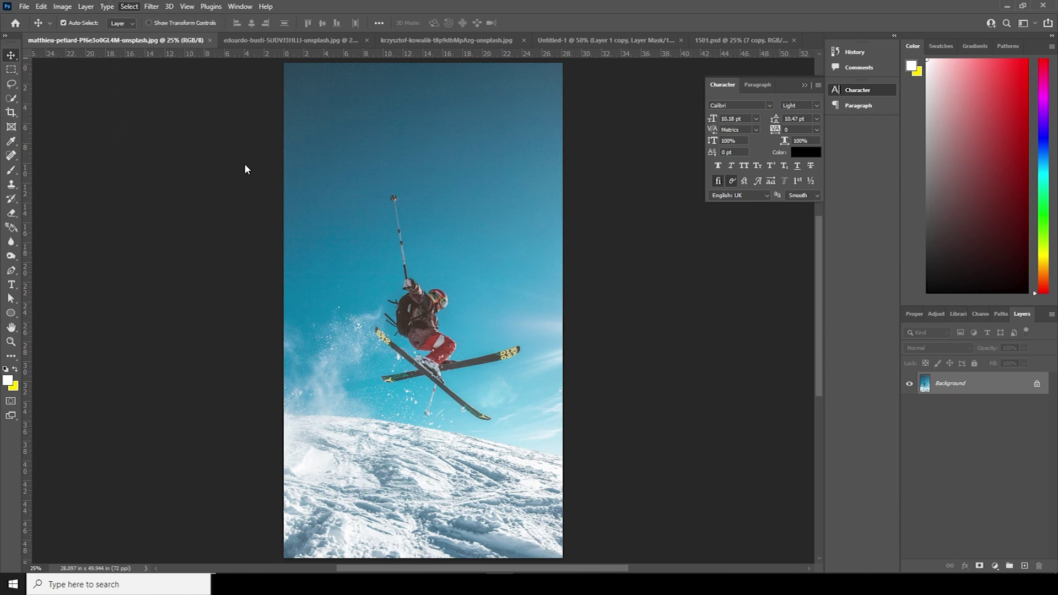
{"action": "left_click", "coordinate": [979, 566]}
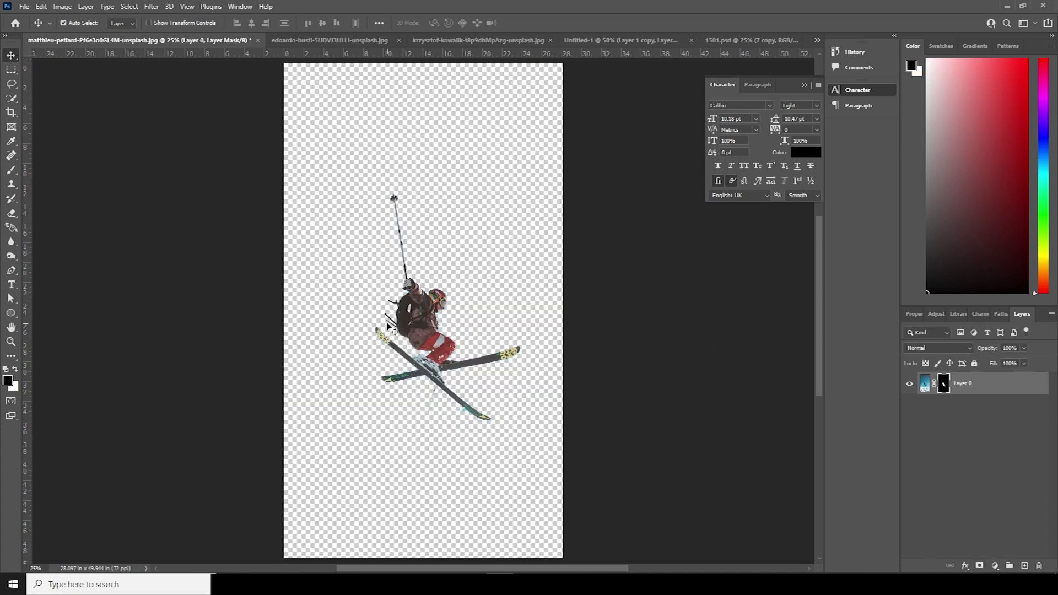
- Bring the masked skier into the phone document, accepting the depth conversion, and move its layer to the top of the stack
{"action": "left_click_drag", "start_coordinate": [424, 311], "coordinate": [591, 51]}
{"action": "left_click_drag", "start_coordinate": [432, 286], "coordinate": [433, 287]}
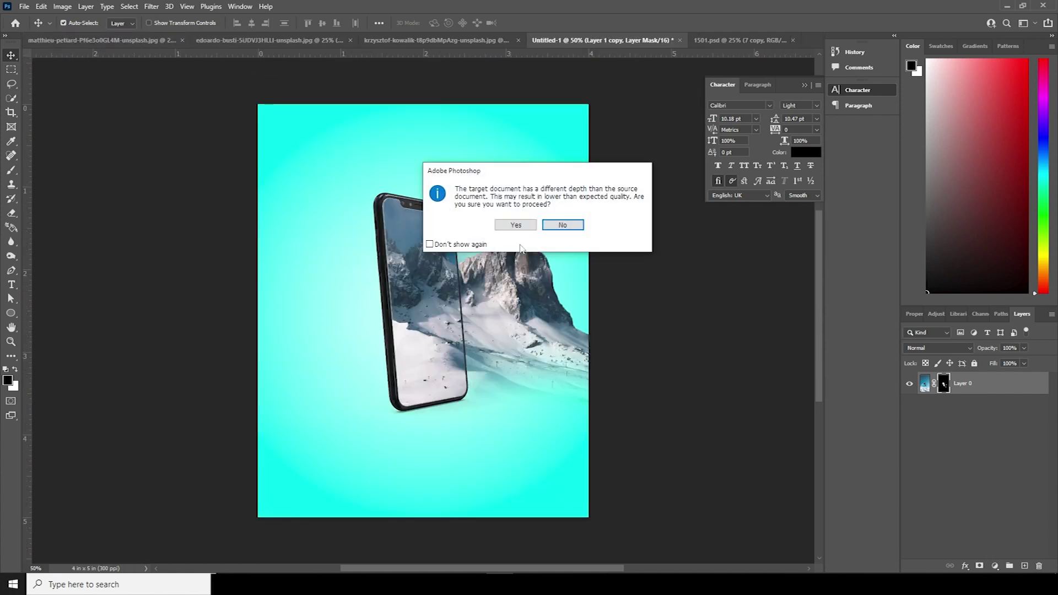
{"action": "left_click", "coordinate": [515, 225]}
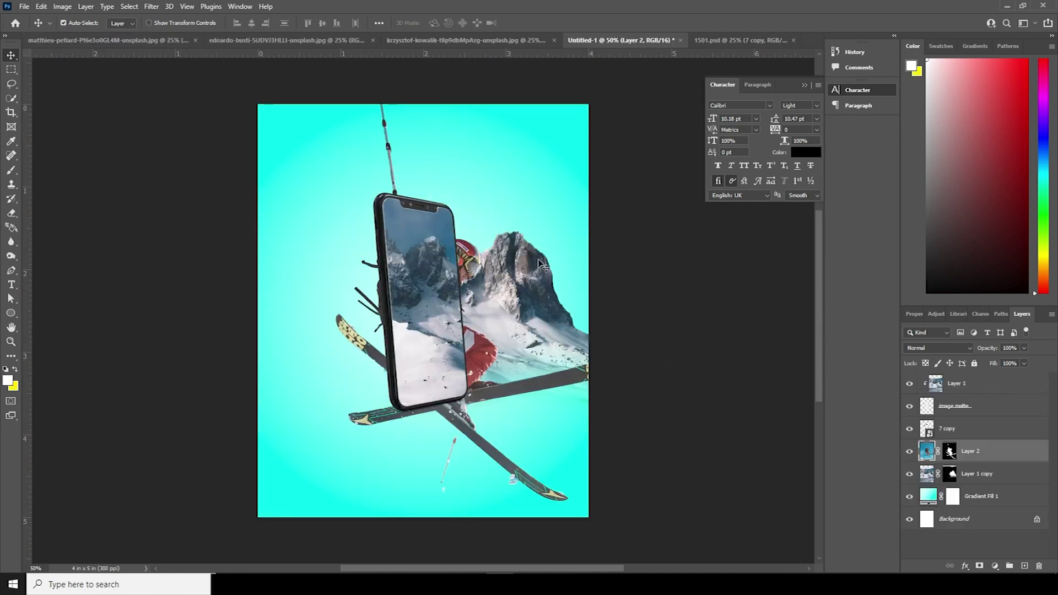
{"action": "left_click_drag", "start_coordinate": [913, 451], "coordinate": [917, 380]}
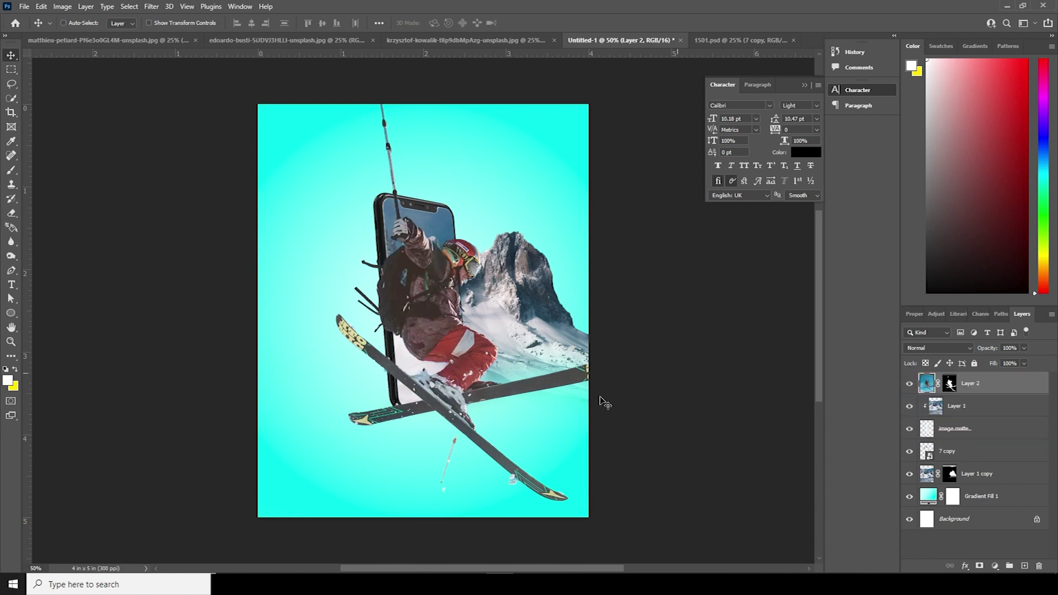
- Scale the skier to 50.64%, rotate it -7.27° and position it over the phone's right edge in front of the mountain
{"action": "key", "text": "ctrl+t"}
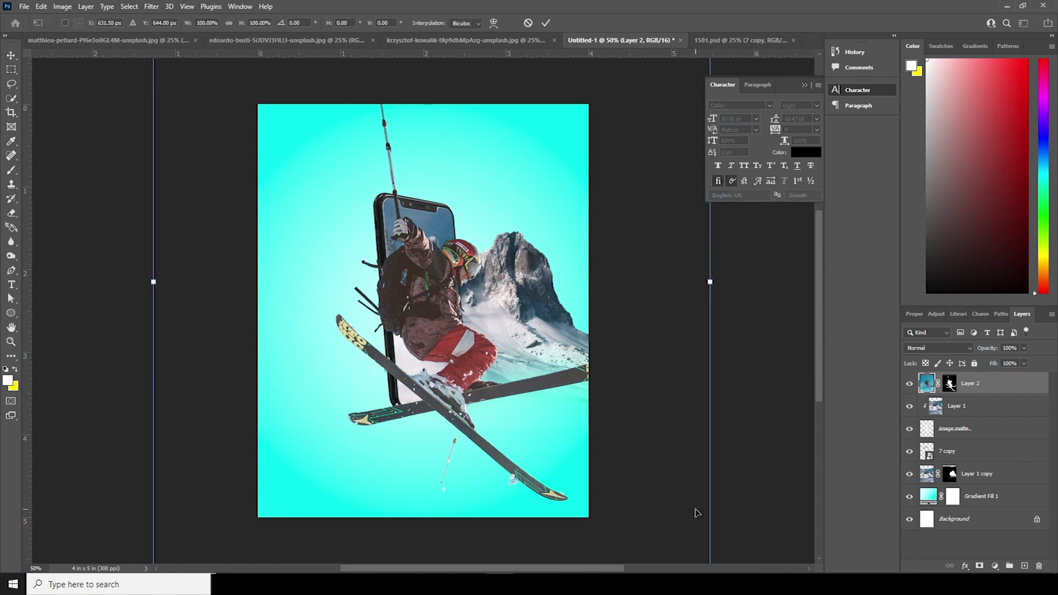
{"action": "key", "text": "ctrl+minus"}
{"action": "key", "text": "ctrl+minus"}
{"action": "left_click_drag", "start_coordinate": [567, 544], "coordinate": [474, 432]}
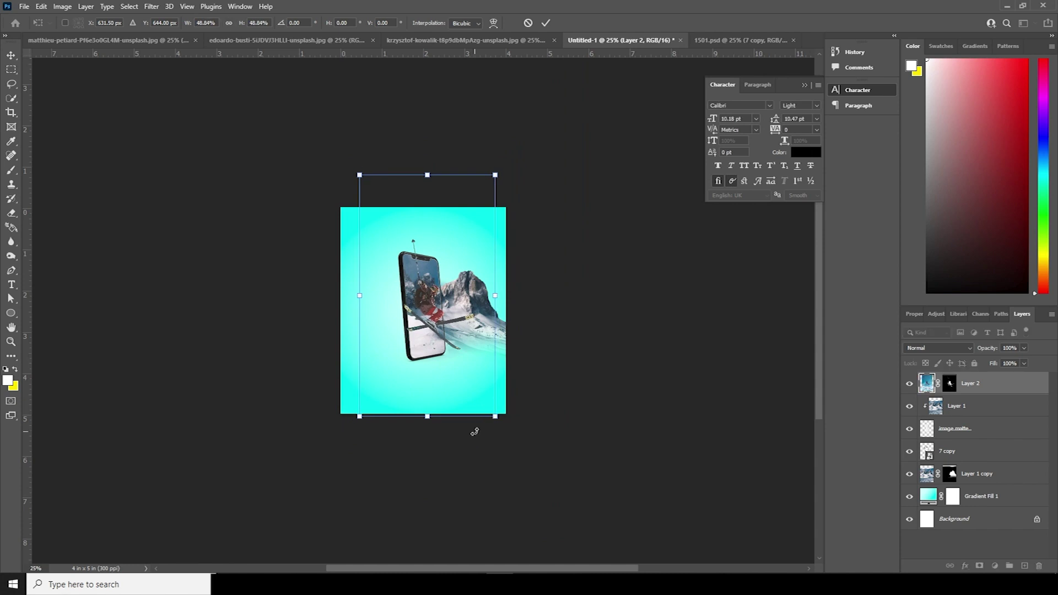
{"action": "key", "text": "ctrl+plus"}
{"action": "key", "text": "ctrl+plus"}
{"action": "left_click_drag", "start_coordinate": [453, 355], "coordinate": [474, 342]}
{"action": "left_click_drag", "start_coordinate": [671, 406], "coordinate": [683, 373]}
{"action": "left_click_drag", "start_coordinate": [571, 378], "coordinate": [556, 368]}
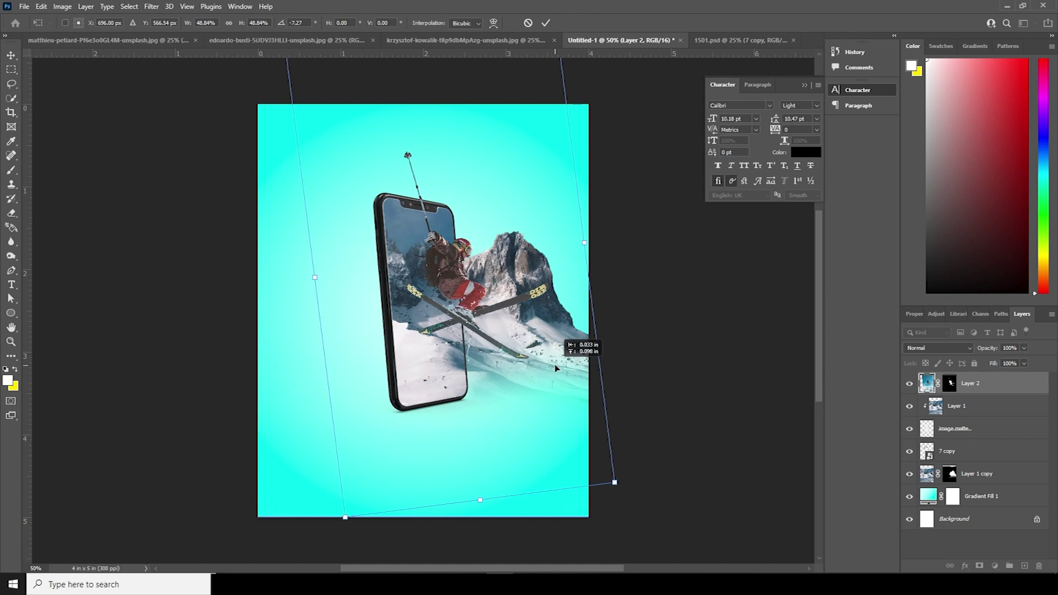
{"action": "left_click_drag", "start_coordinate": [615, 482], "coordinate": [620, 490]}
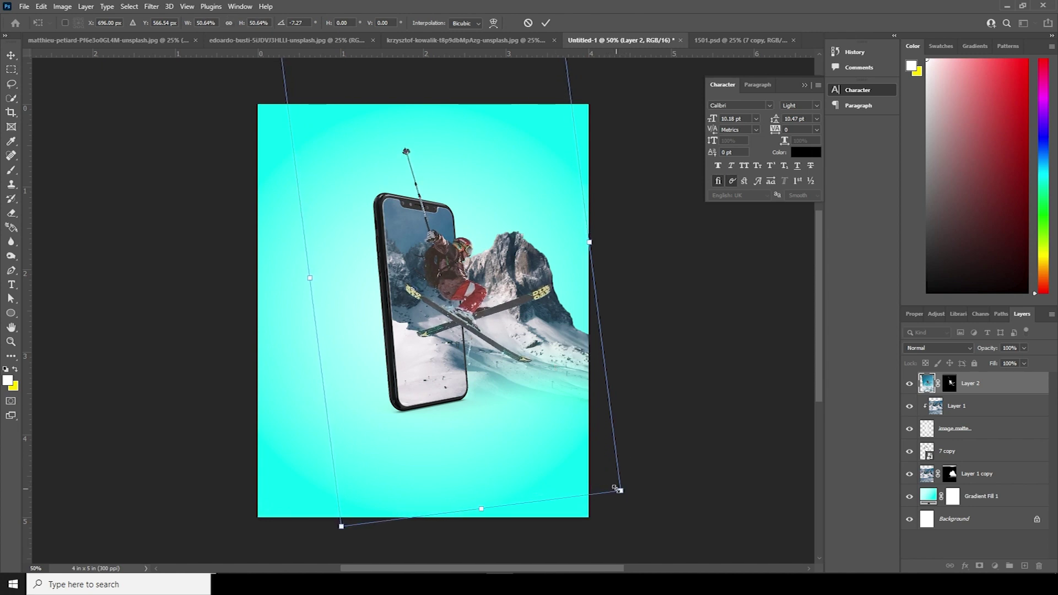
{"action": "key", "text": "Return"}
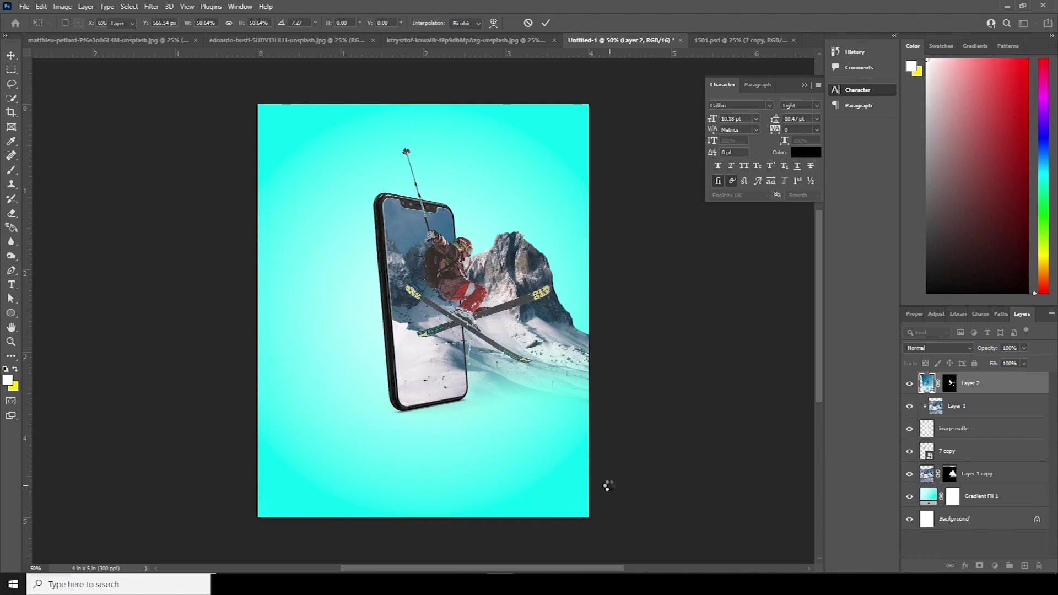
- Load the "image matte" outline as an inverted selection and paint black on the skier's mask to hide the pole above the phone's screen
{"action": "left_click", "coordinate": [926, 432], "text": "ctrl"}
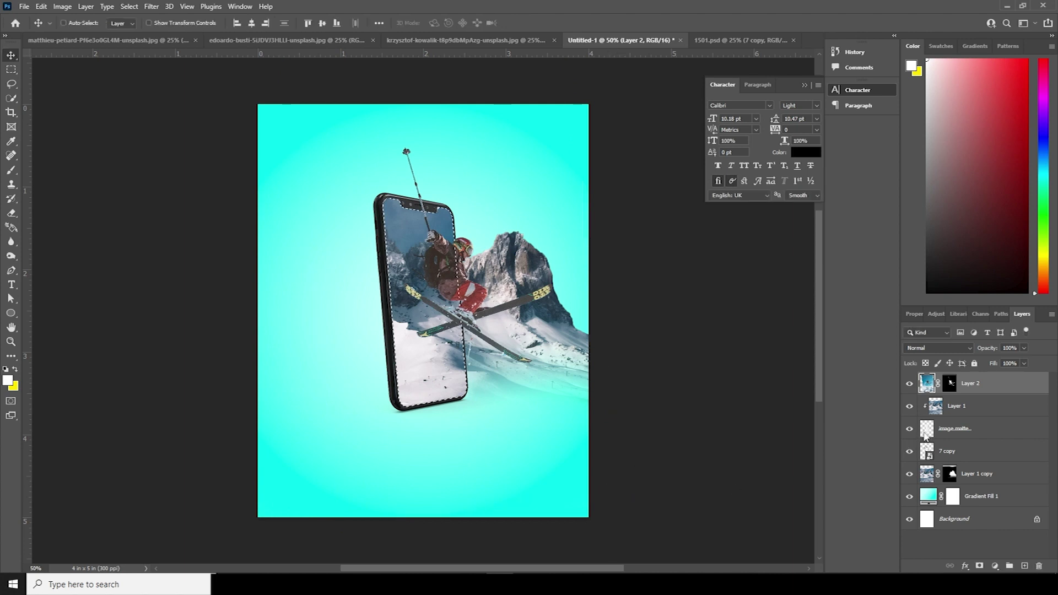
{"action": "left_click", "coordinate": [949, 383]}
{"action": "key", "text": "d"}
{"action": "key", "text": "b"}
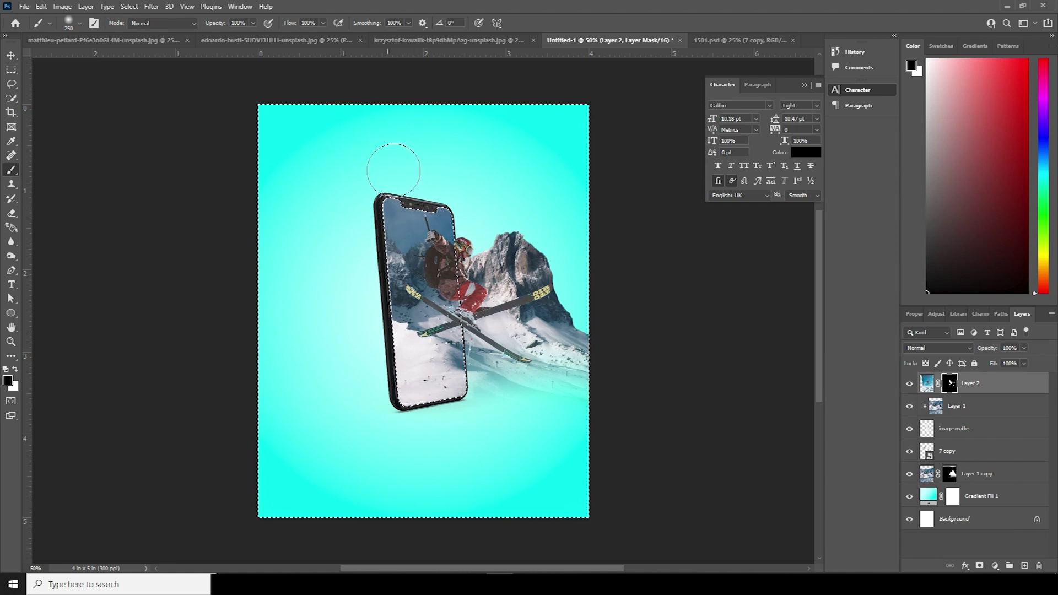
{"action": "key", "text": "ctrl+d"}
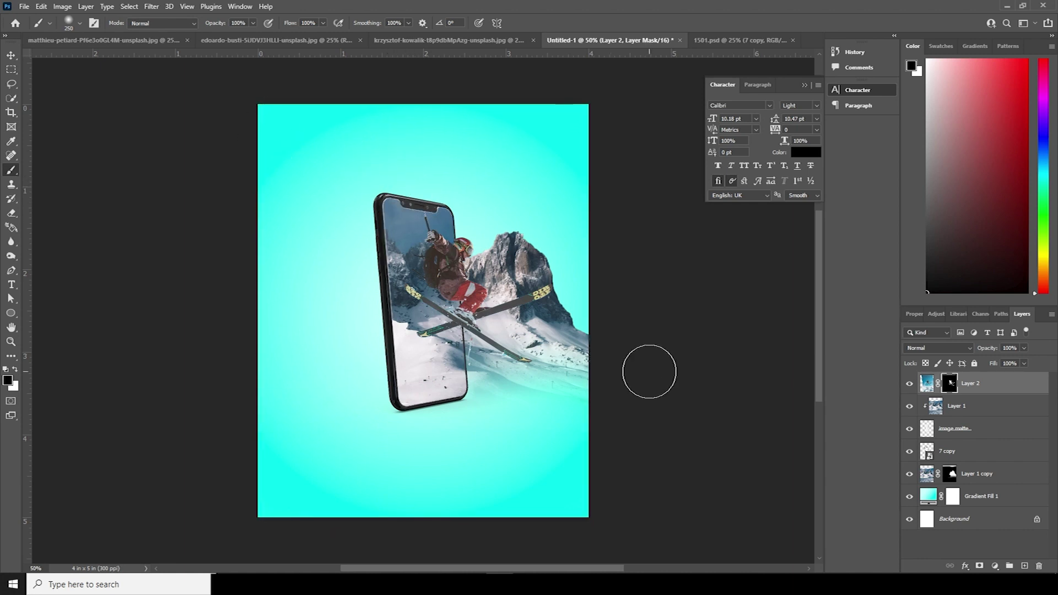
{"action": "key", "text": "ctrl+minus"}
{"action": "key", "text": "ctrl+minus"}
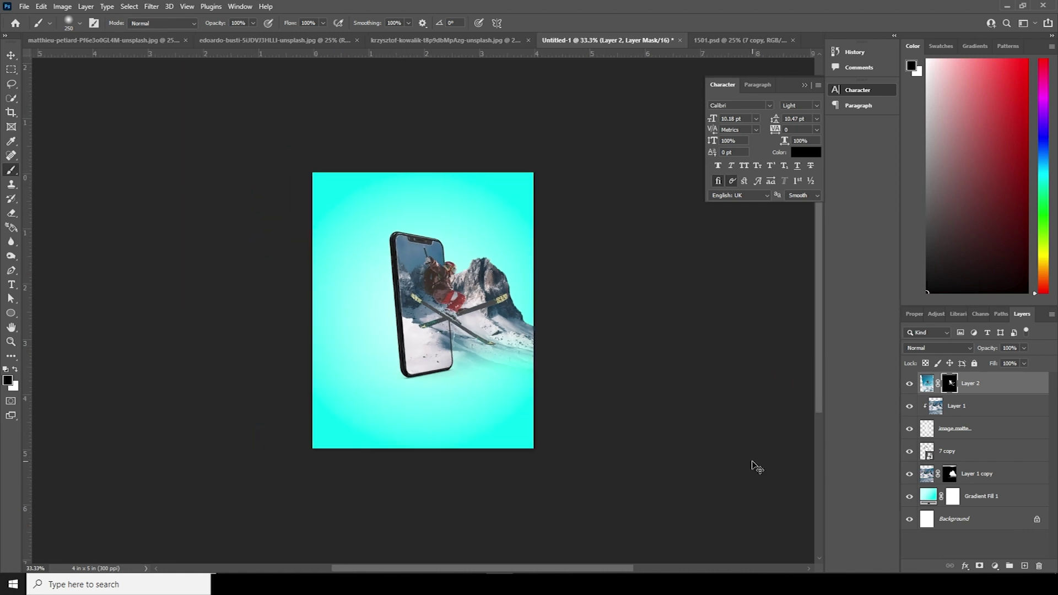
{"action": "key", "text": "ctrl+plus"}
{"action": "key", "text": "ctrl+plus"}
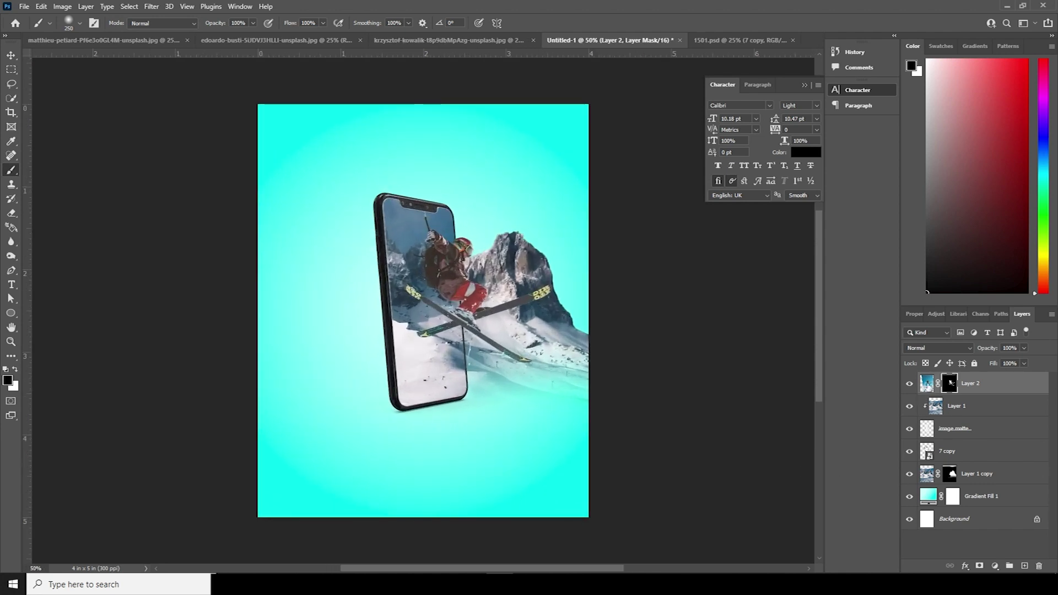
- Add a new layer above the skier and choose the "Powder Explosion 018" brush for painting in white
{"action": "left_click", "coordinate": [1023, 567]}
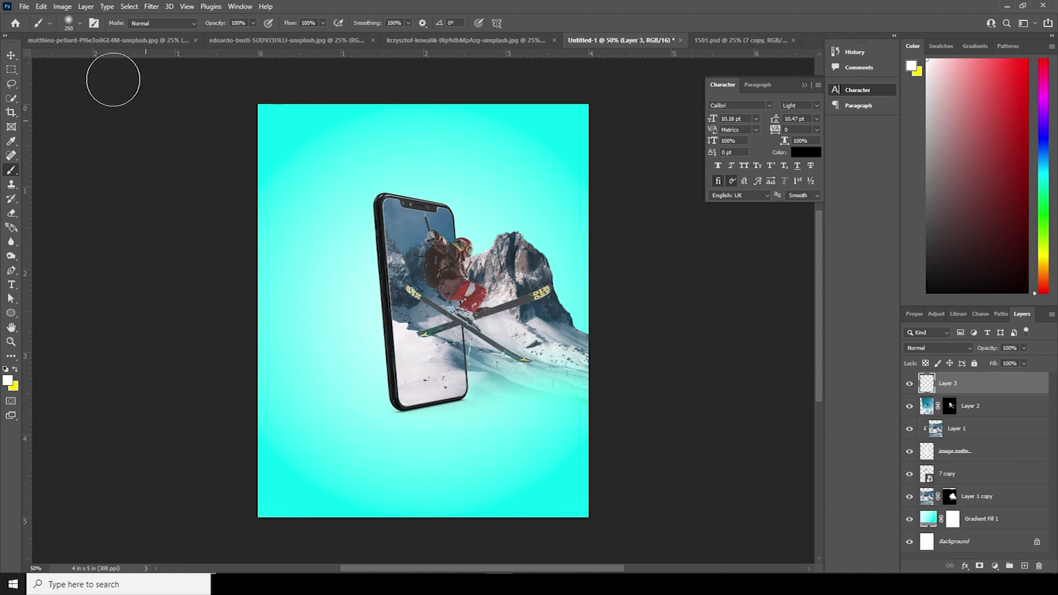
{"action": "left_click", "coordinate": [80, 23]}
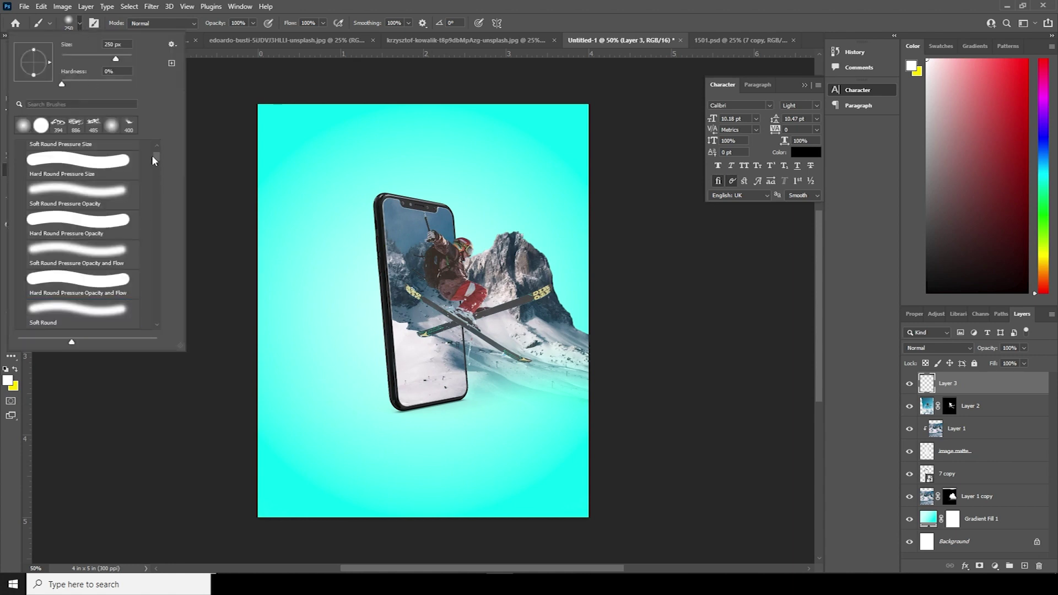
{"action": "left_click_drag", "start_coordinate": [154, 158], "coordinate": [156, 267]}
{"action": "left_click", "coordinate": [100, 265]}
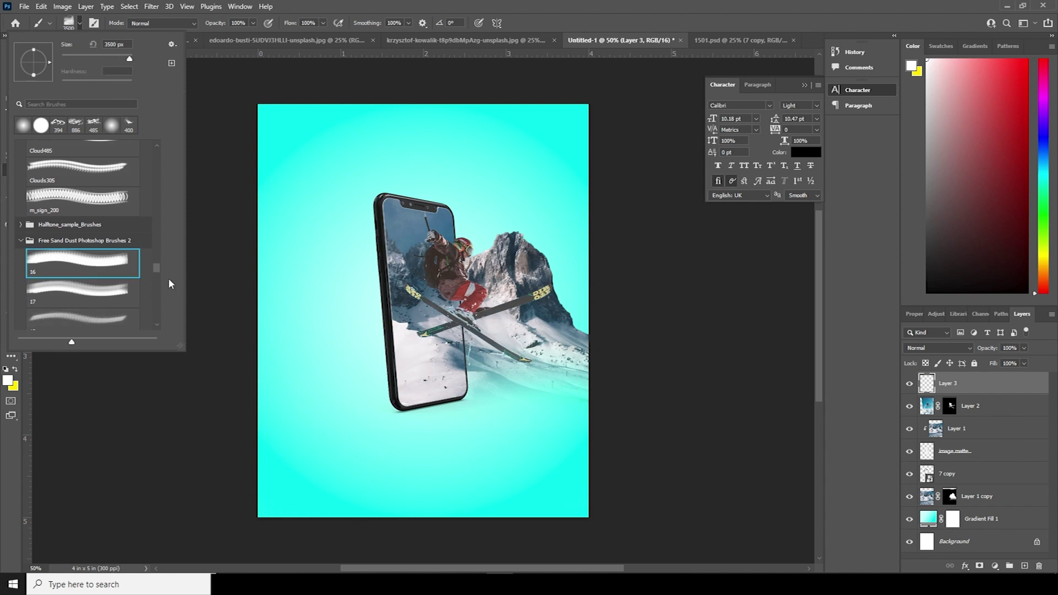
{"action": "scroll", "coordinate": [153, 286], "scroll_direction": "up", "scroll_amount": 10}
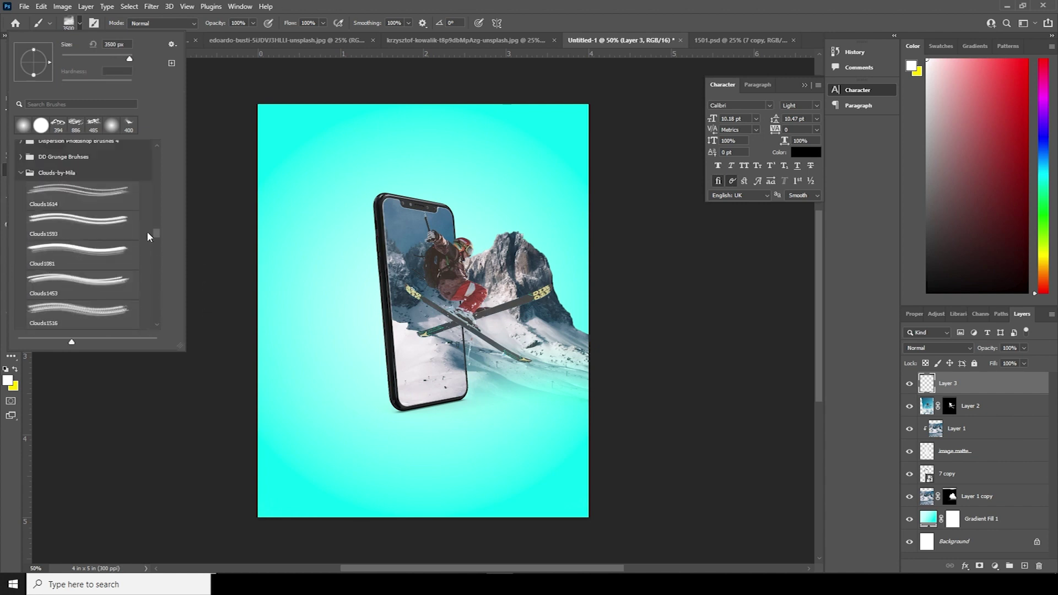
{"action": "scroll", "coordinate": [145, 210], "scroll_direction": "up", "scroll_amount": 5}
{"action": "left_click", "coordinate": [97, 214]}
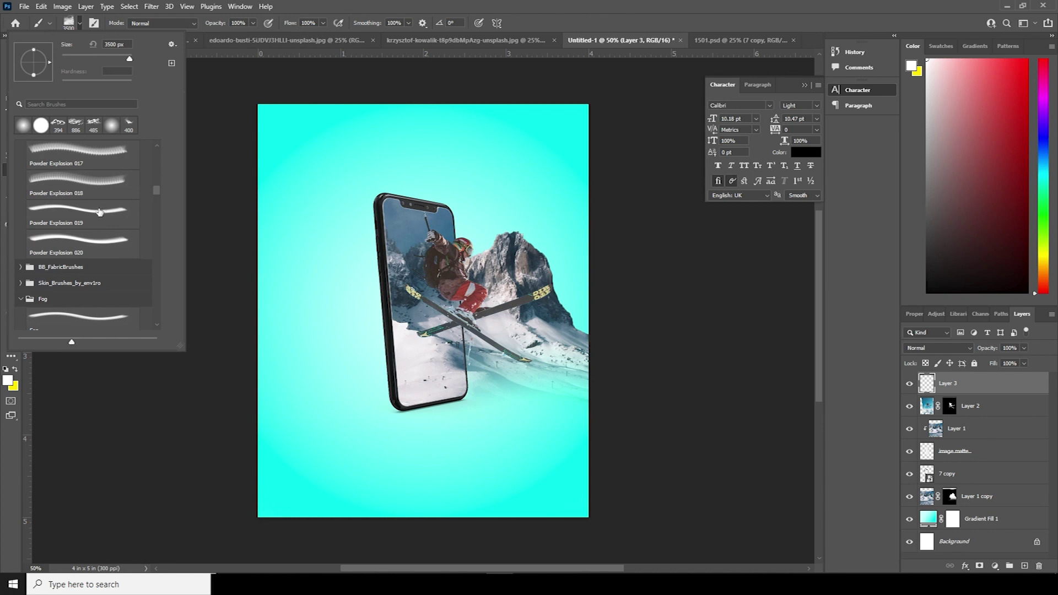
{"action": "left_click", "coordinate": [111, 186]}
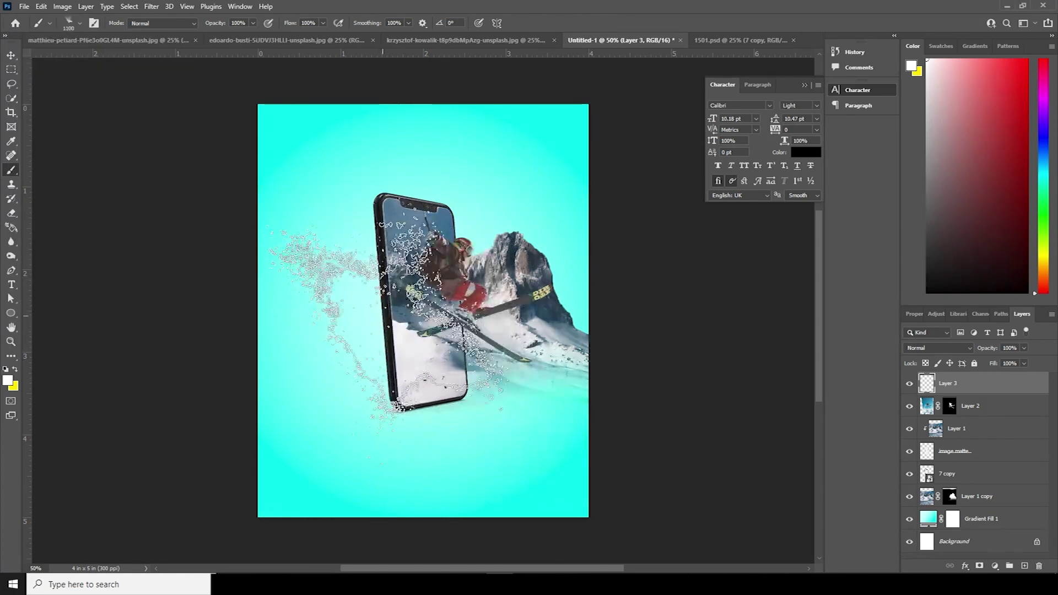
- Try stamping white powder over the phone's left edge with the brush reduced to 400 px and 175 px, and undo the stamps
{"action": "key", "text": "bracketleft"}
{"action": "key", "text": "bracketleft"}
{"action": "key", "text": "bracketleft"}
{"action": "key", "text": "bracketleft"}
{"action": "key", "text": "bracketleft"}
{"action": "key", "text": "bracketleft"}
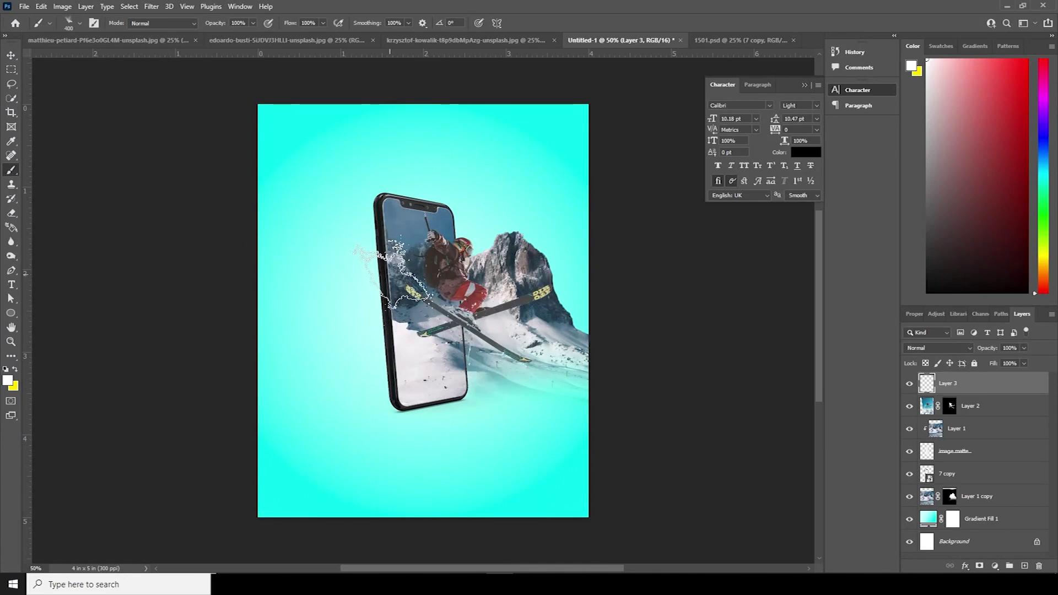
{"action": "left_click", "coordinate": [388, 289]}
{"action": "key", "text": "bracketleft"}
{"action": "key", "text": "bracketleft"}
{"action": "key", "text": "bracketleft"}
{"action": "key", "text": "bracketleft"}
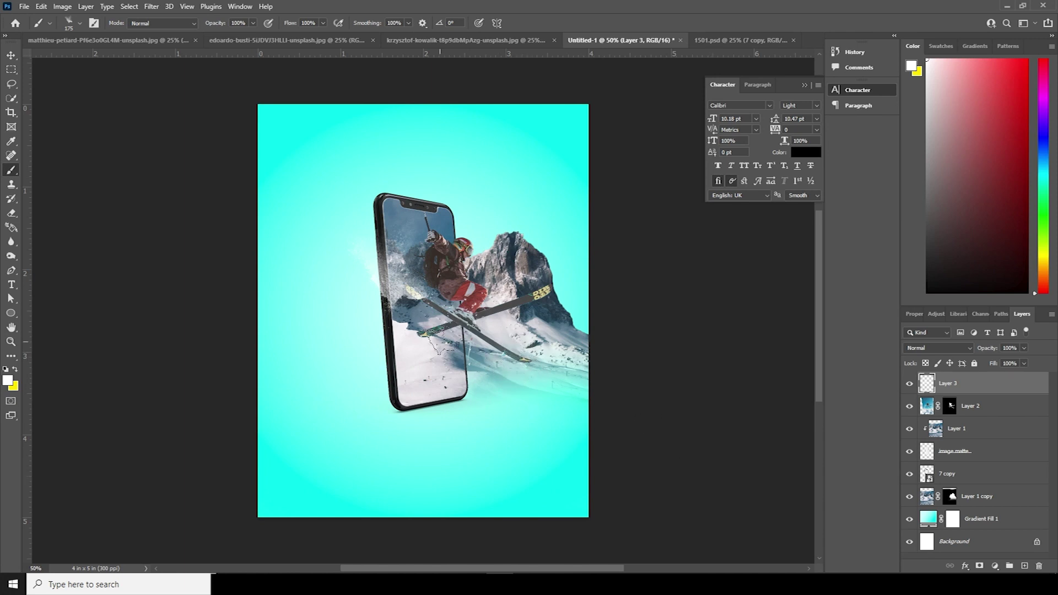
{"action": "key", "text": "ctrl+z"}
{"action": "key", "text": "ctrl+z"}
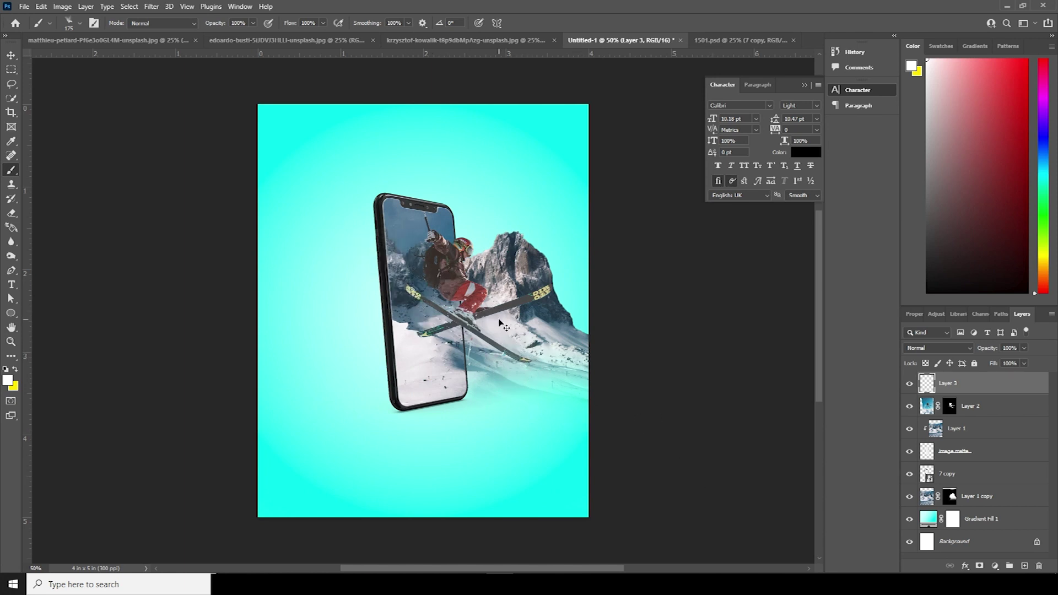
- Stamp white powder over the phone's left edge and behind the skier with the brush enlarged to 500 px
{"action": "left_click", "coordinate": [458, 307]}
{"action": "key", "text": "bracketright"}
{"action": "key", "text": "bracketright"}
{"action": "key", "text": "bracketright"}
{"action": "left_click", "coordinate": [396, 278]}
{"action": "key", "text": "bracketright"}
{"action": "left_click", "coordinate": [396, 278]}
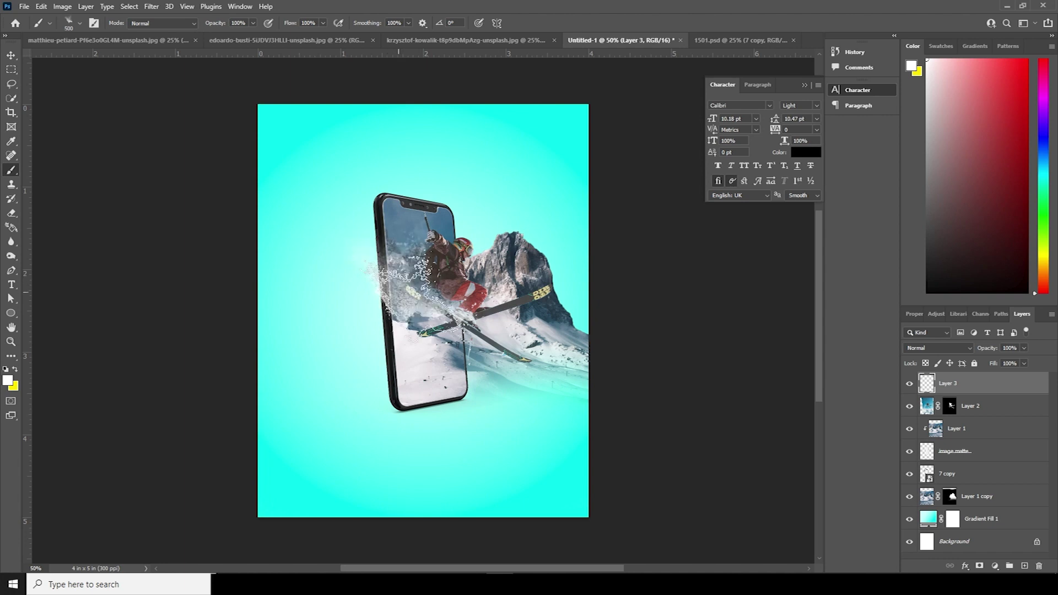
{"action": "key", "text": "bracketleft"}
{"action": "key", "text": "bracketleft"}
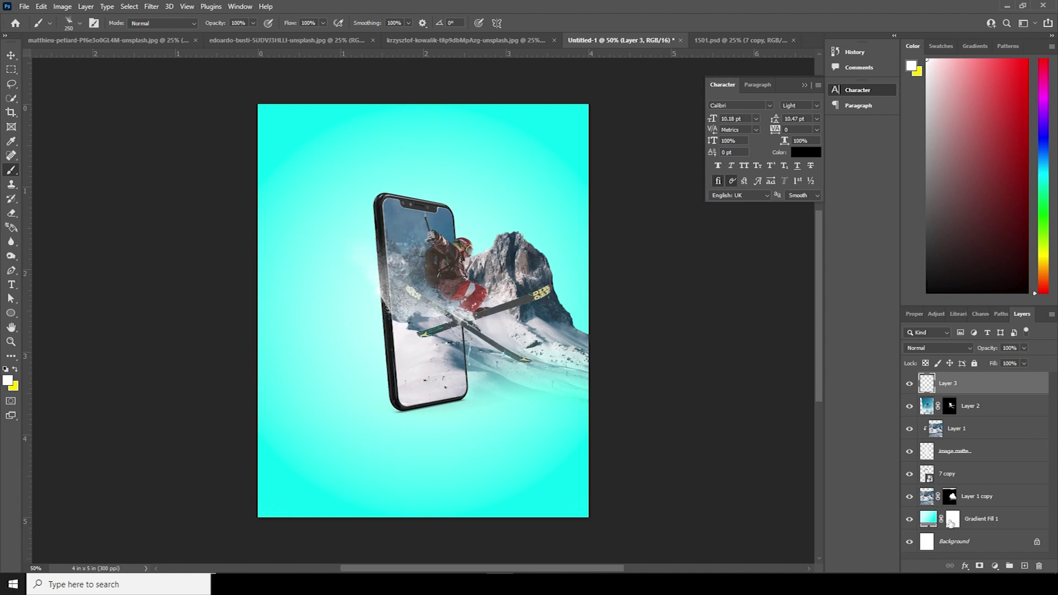
- Try a 400 px powder brush on a new layer above the mountain copy behind the phone, and delete that layer
{"action": "left_click", "coordinate": [981, 496]}
{"action": "left_click", "coordinate": [1024, 566]}
{"action": "key", "text": "bracketright"}
{"action": "key", "text": "bracketright"}
{"action": "key", "text": "bracketright"}
{"action": "key", "text": "bracketright"}
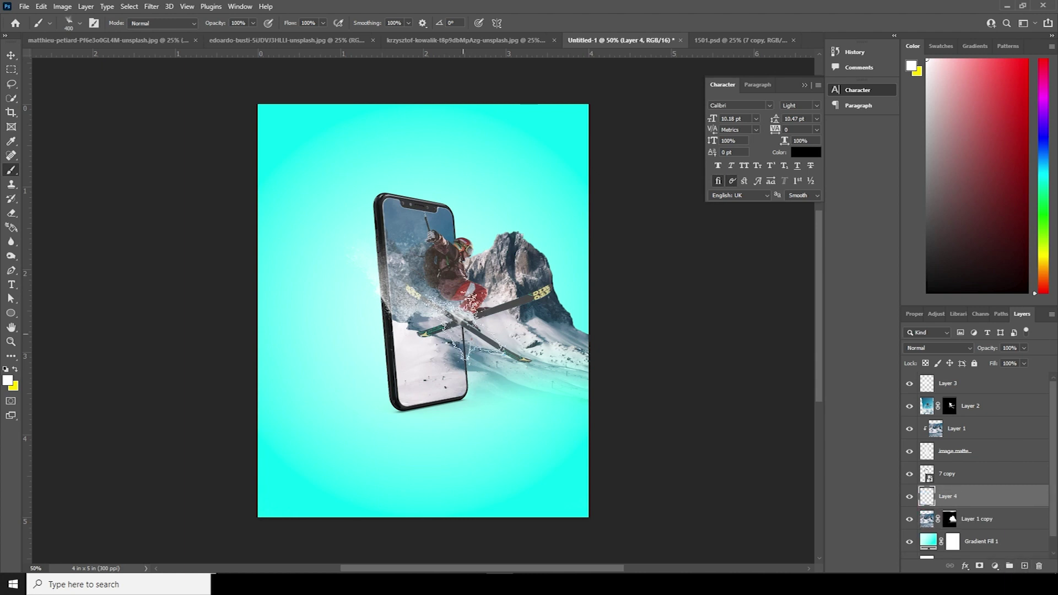
{"action": "left_click", "coordinate": [394, 226]}
{"action": "key", "text": "bracketright"}
{"action": "key", "text": "bracketleft"}
{"action": "key", "text": "Delete"}
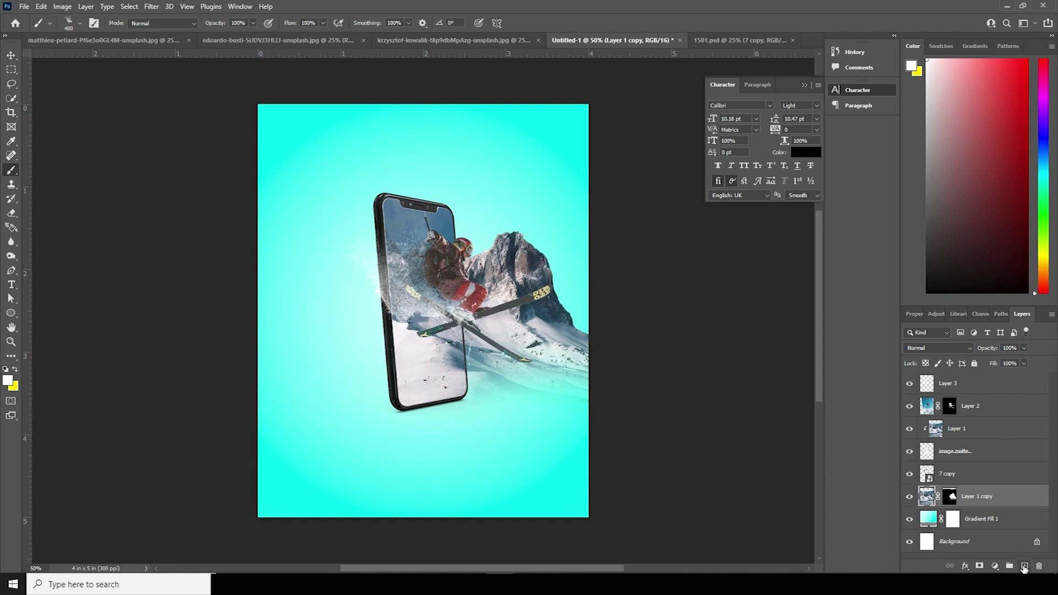
- Add a new layer above the mountain copy and choose the "Powder Explosion 013" brush at 500 px
{"action": "left_click", "coordinate": [1024, 565]}
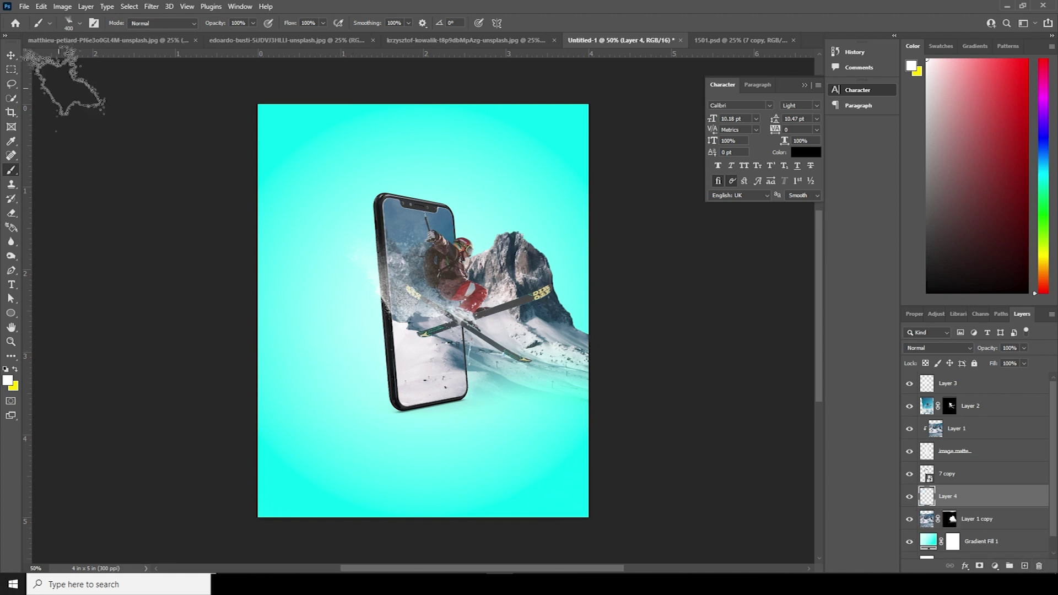
{"action": "left_click", "coordinate": [80, 23]}
{"action": "left_click", "coordinate": [102, 188]}
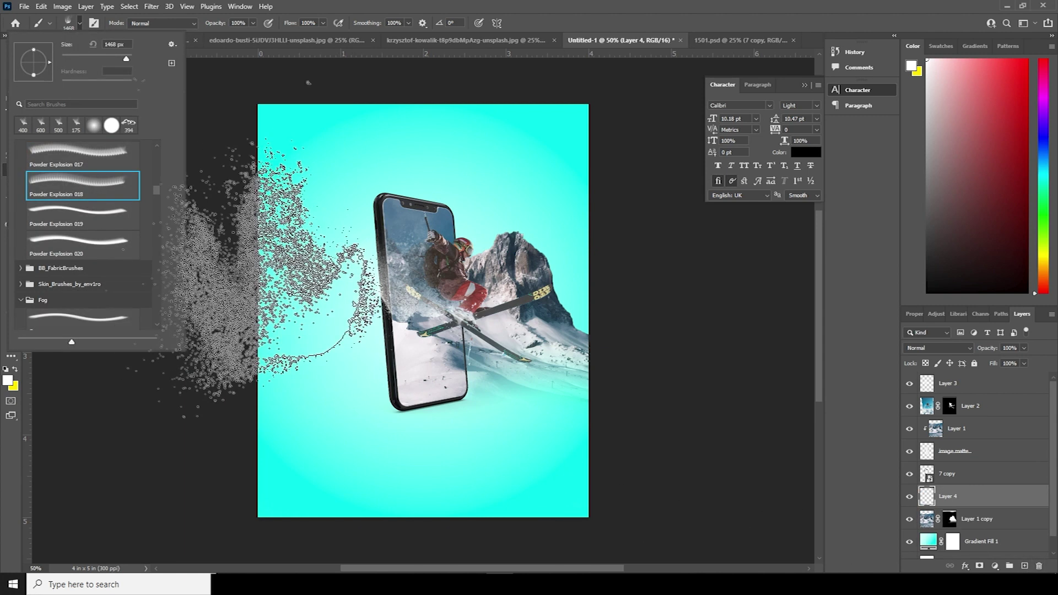
{"action": "left_click", "coordinate": [82, 214]}
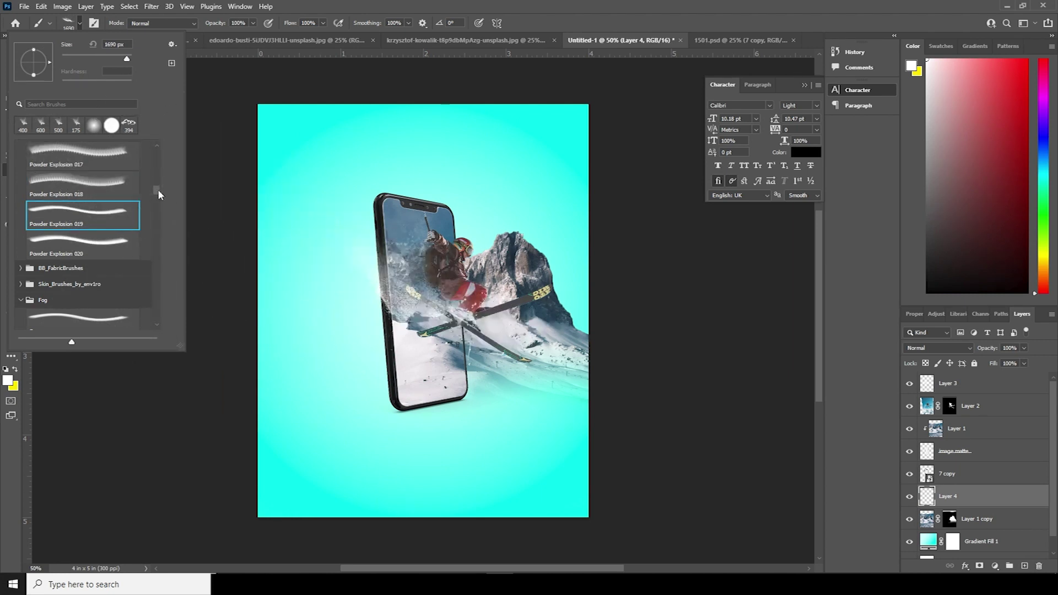
{"action": "left_click_drag", "start_coordinate": [159, 190], "coordinate": [156, 182]}
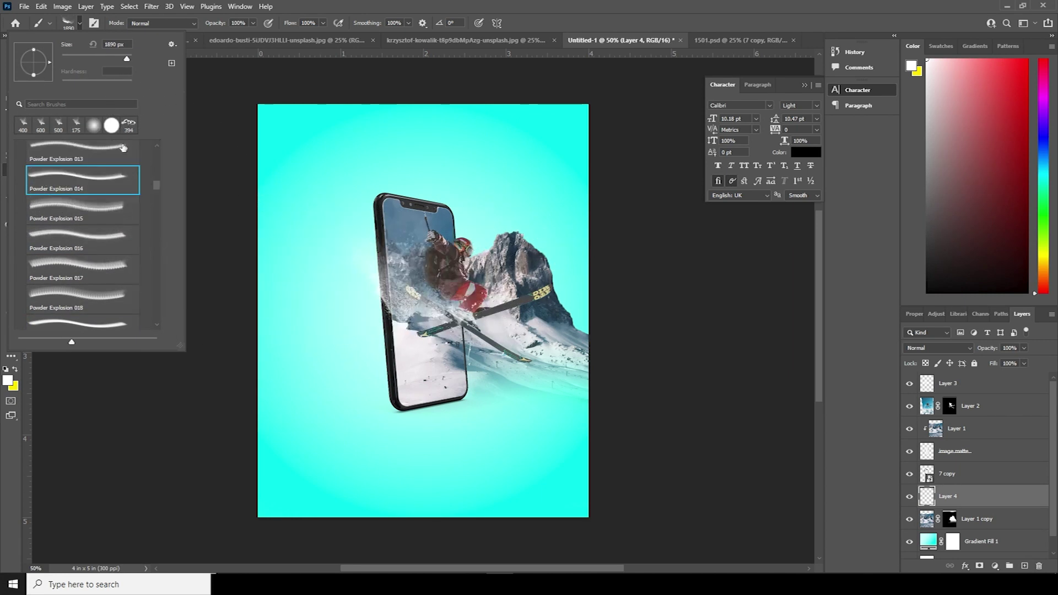
{"action": "left_click", "coordinate": [77, 155]}
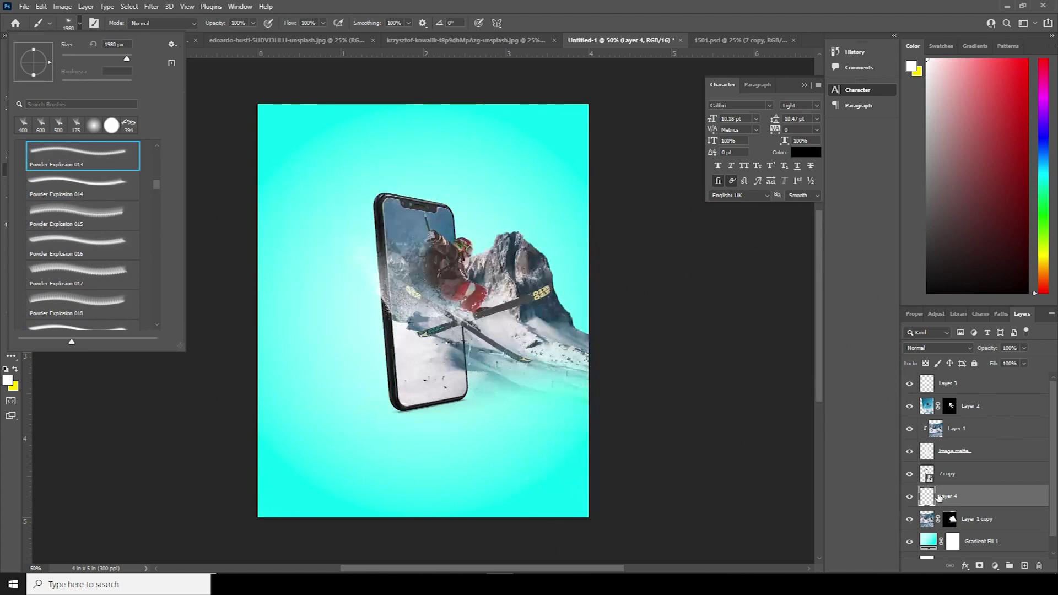
{"action": "left_click", "coordinate": [938, 497]}
{"action": "key", "text": "bracketleft"}
{"action": "key", "text": "bracketleft"}
{"action": "key", "text": "bracketleft"}
{"action": "key", "text": "bracketleft"}
{"action": "key", "text": "bracketleft"}
{"action": "key", "text": "bracketleft"}
{"action": "key", "text": "bracketleft"}
{"action": "key", "text": "bracketleft"}
{"action": "key", "text": "bracketleft"}
{"action": "key", "text": "bracketleft"}
{"action": "key", "text": "bracketleft"}
{"action": "key", "text": "bracketleft"}
{"action": "key", "text": "bracketleft"}
{"action": "key", "text": "bracketleft"}
{"action": "key", "text": "bracketleft"}
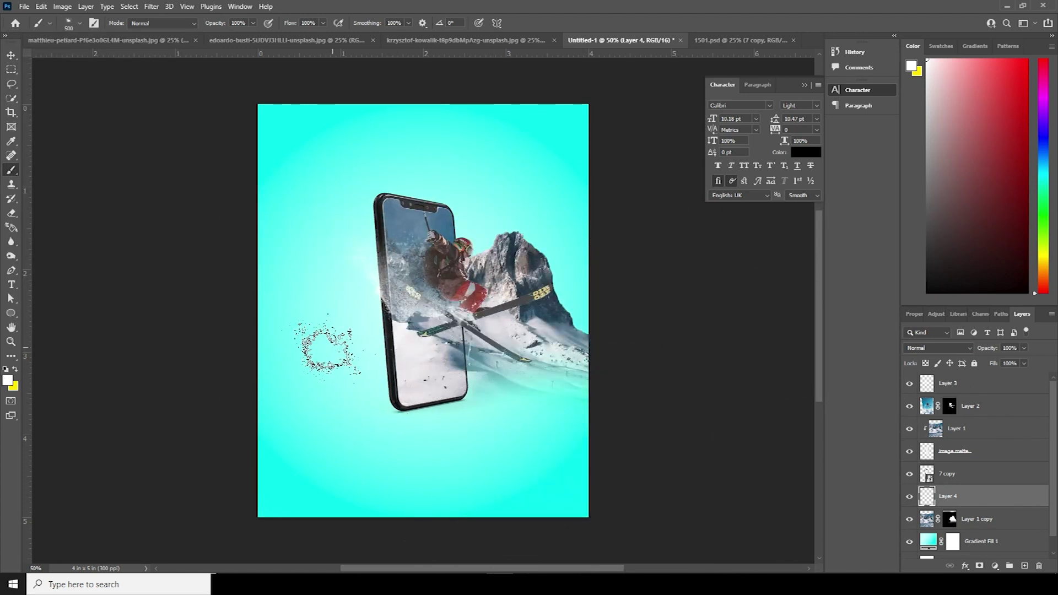
- Set the foreground colour to dark grey and stamp powder particles behind the phone's left edge
{"action": "left_click", "coordinate": [7, 379]}
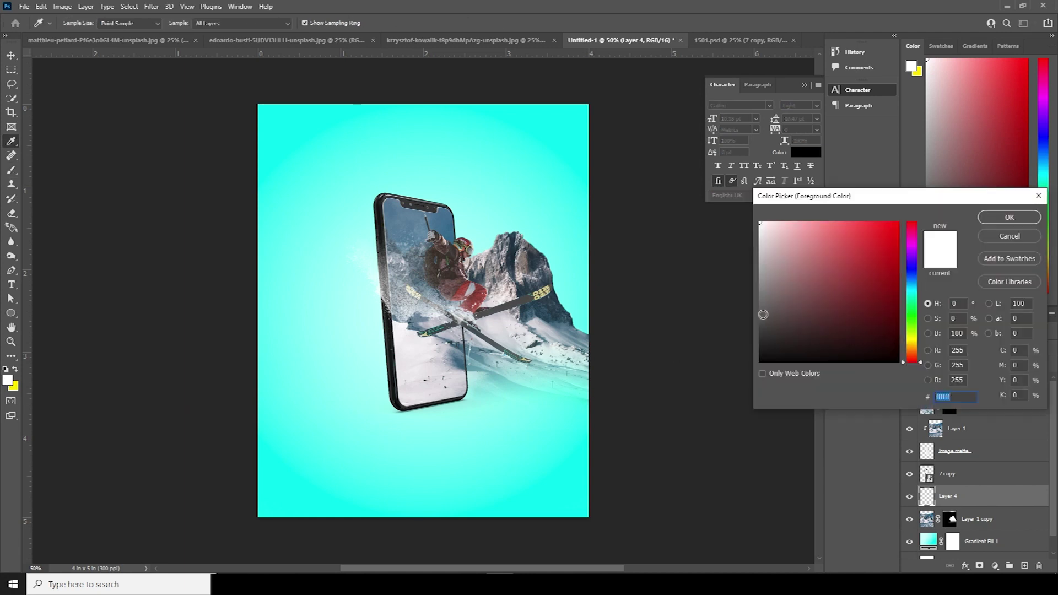
{"action": "left_click_drag", "start_coordinate": [763, 314], "coordinate": [752, 329]}
{"action": "left_click", "coordinate": [1009, 217]}
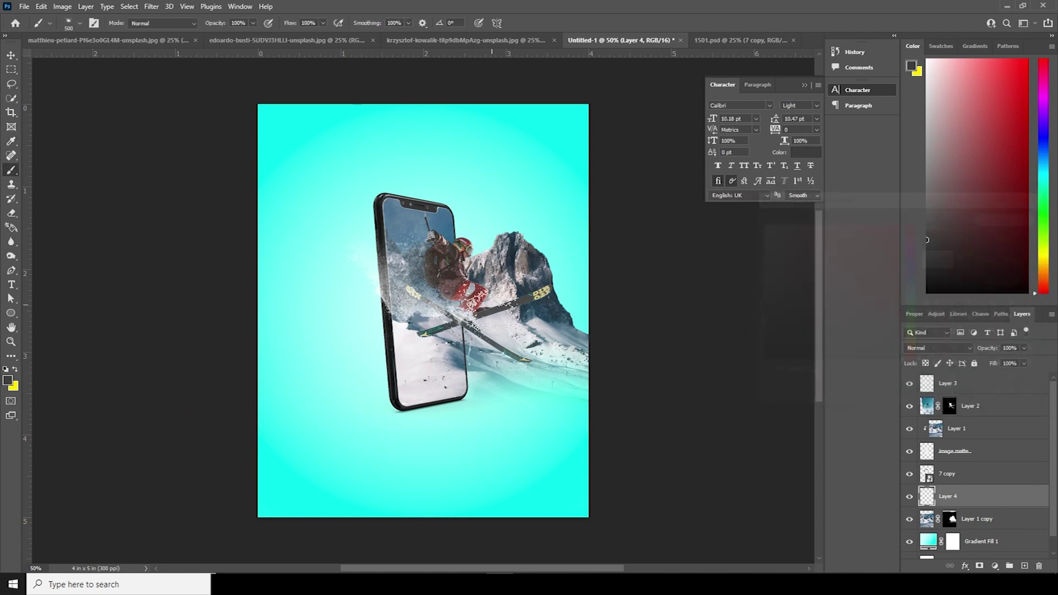
{"action": "left_click", "coordinate": [396, 291]}
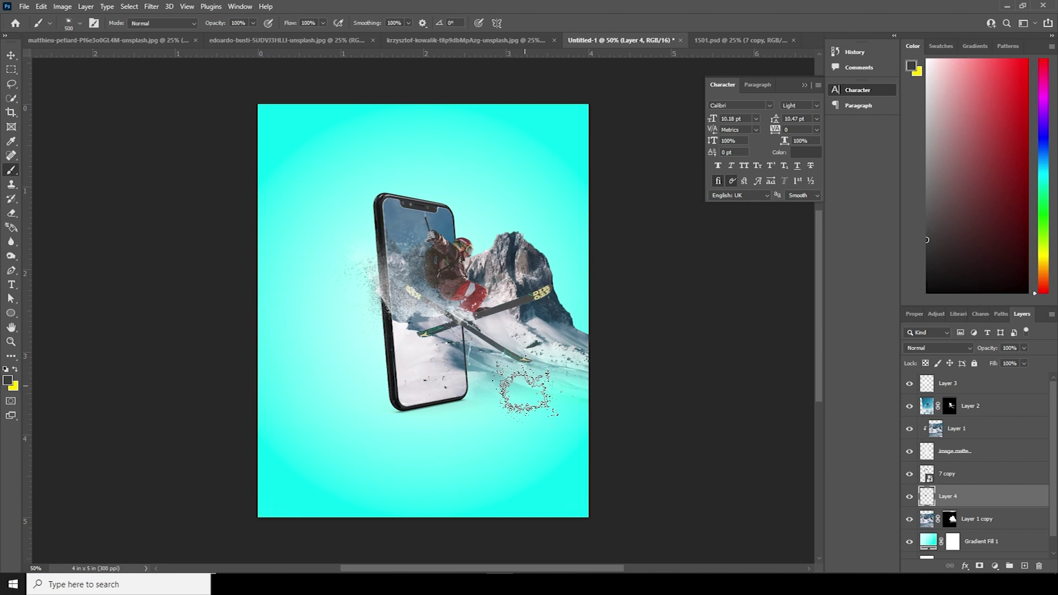
{"action": "left_click", "coordinate": [523, 374]}
{"action": "key", "text": "ctrl+z"}
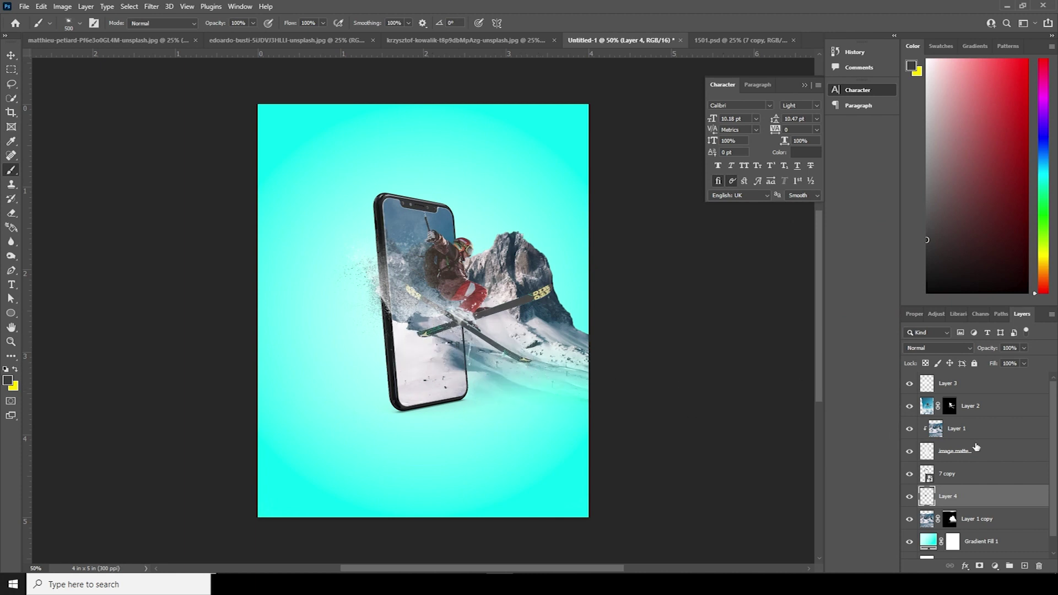
- Stamp powder below the skier on a new top layer and turn it white with a Color Overlay at 100% opacity
{"action": "left_click", "coordinate": [945, 388]}
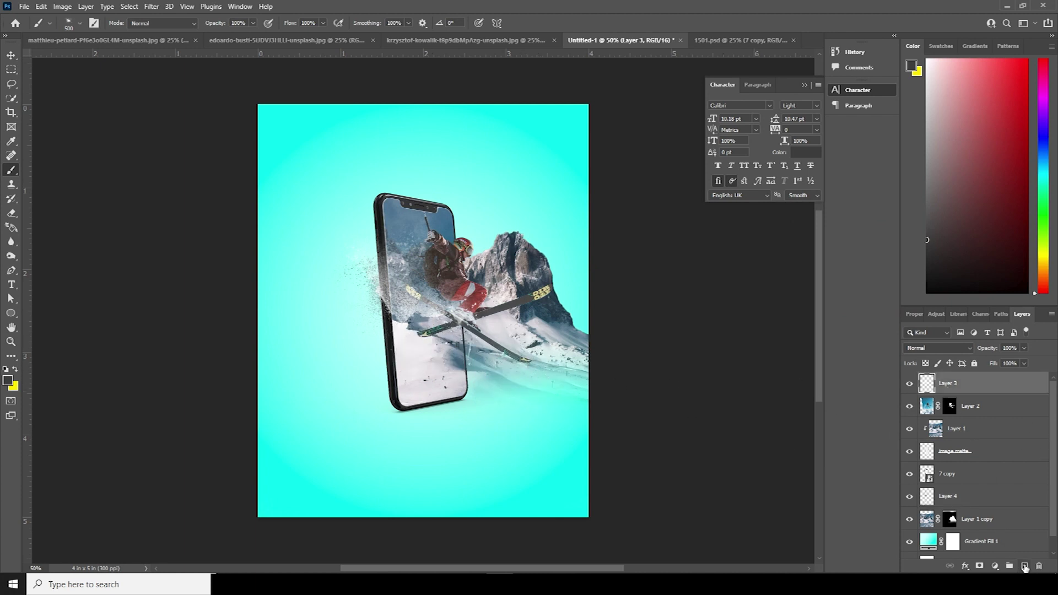
{"action": "left_click", "coordinate": [1024, 566]}
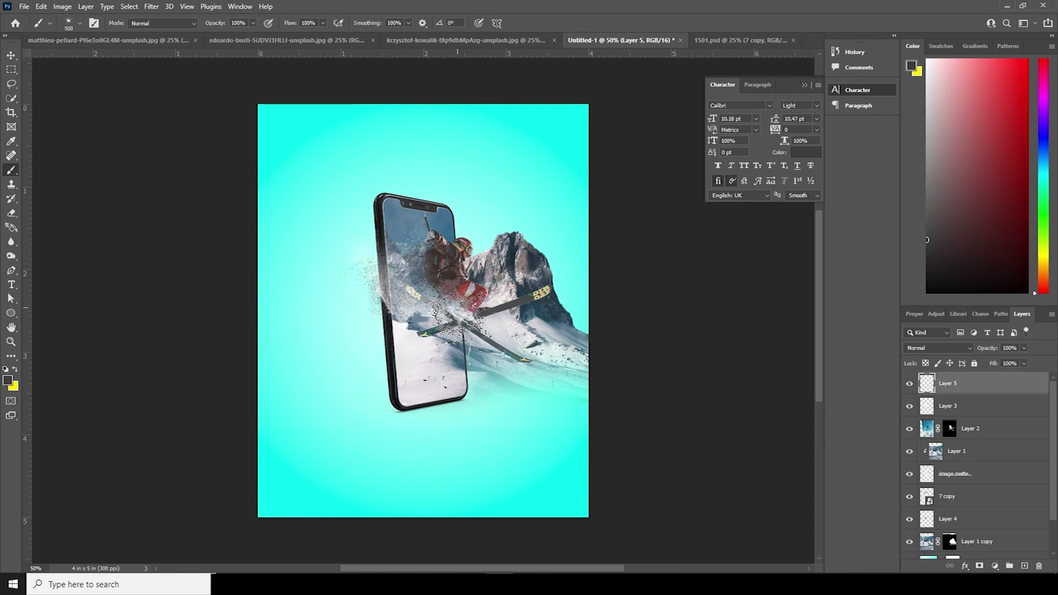
{"action": "left_click", "coordinate": [965, 567]}
{"action": "left_click", "coordinate": [979, 525]}
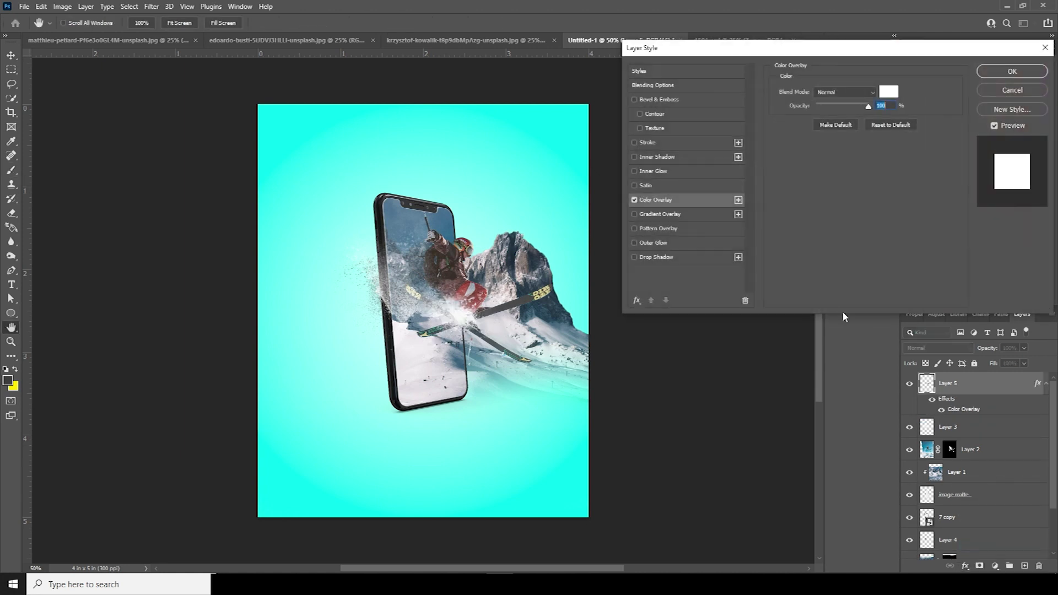
{"action": "left_click", "coordinate": [1000, 75]}
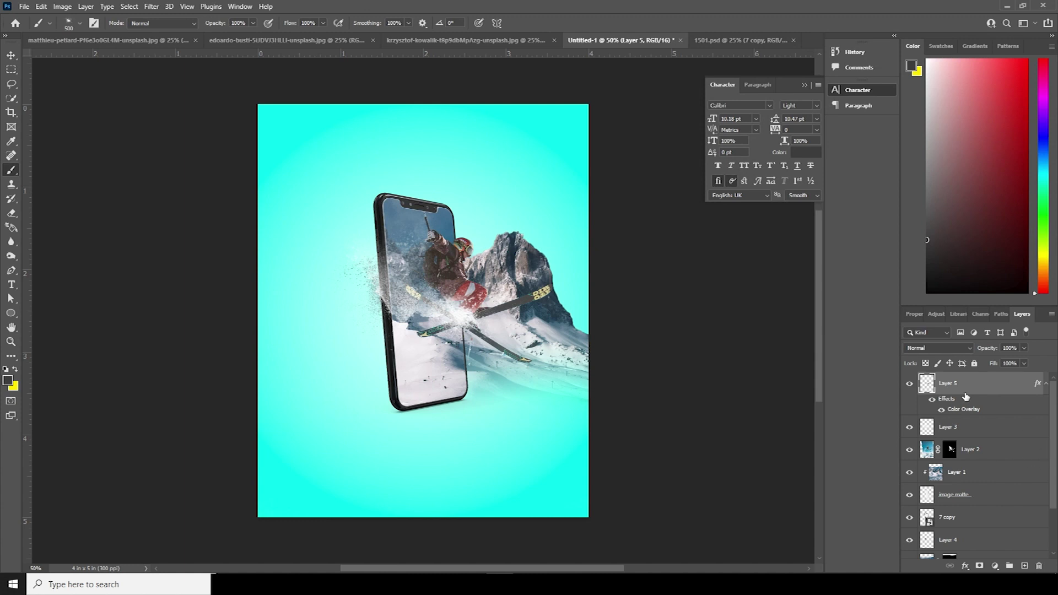
- Add another new layer at the top of the stack and choose the "Cloud1081" brush from the Clouds-by-Mila set
{"action": "left_click", "coordinate": [1024, 566]}
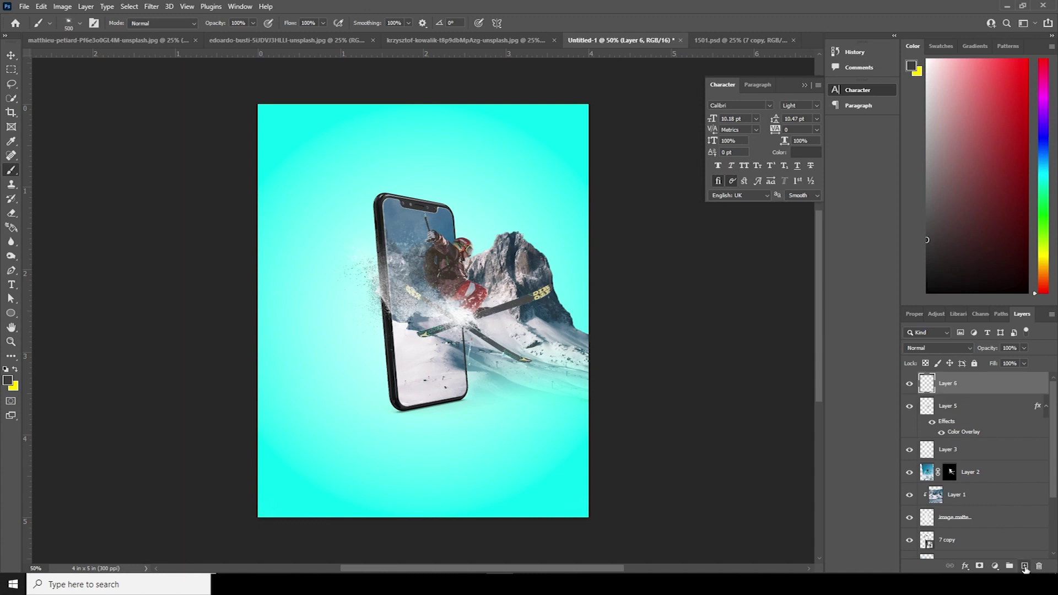
{"action": "left_click", "coordinate": [78, 22]}
{"action": "scroll", "coordinate": [157, 193], "scroll_direction": "up", "scroll_amount": 6}
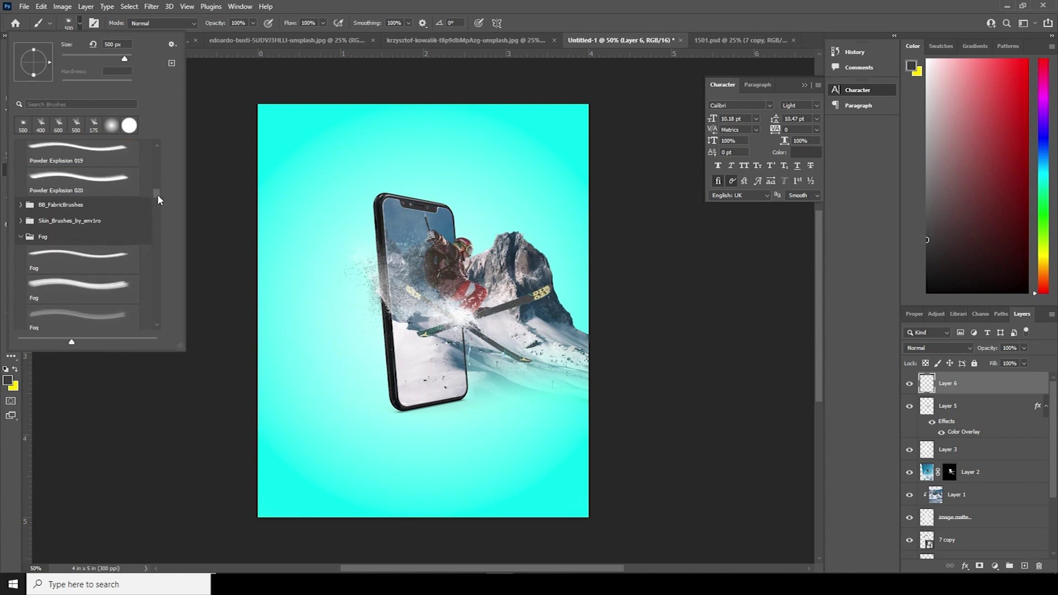
{"action": "left_click_drag", "start_coordinate": [157, 166], "coordinate": [157, 233]}
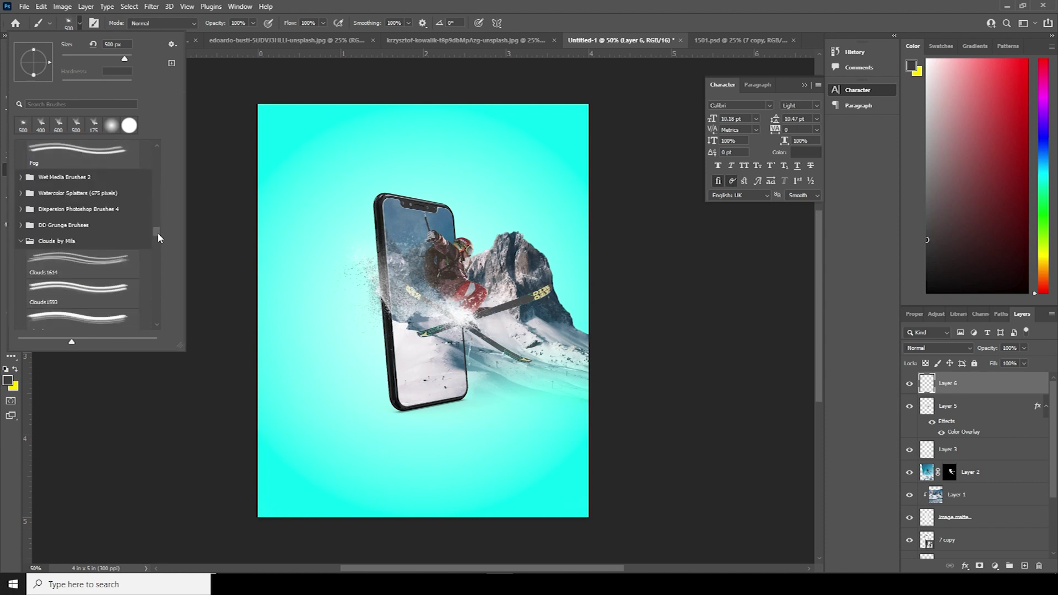
{"action": "left_click", "coordinate": [82, 278]}
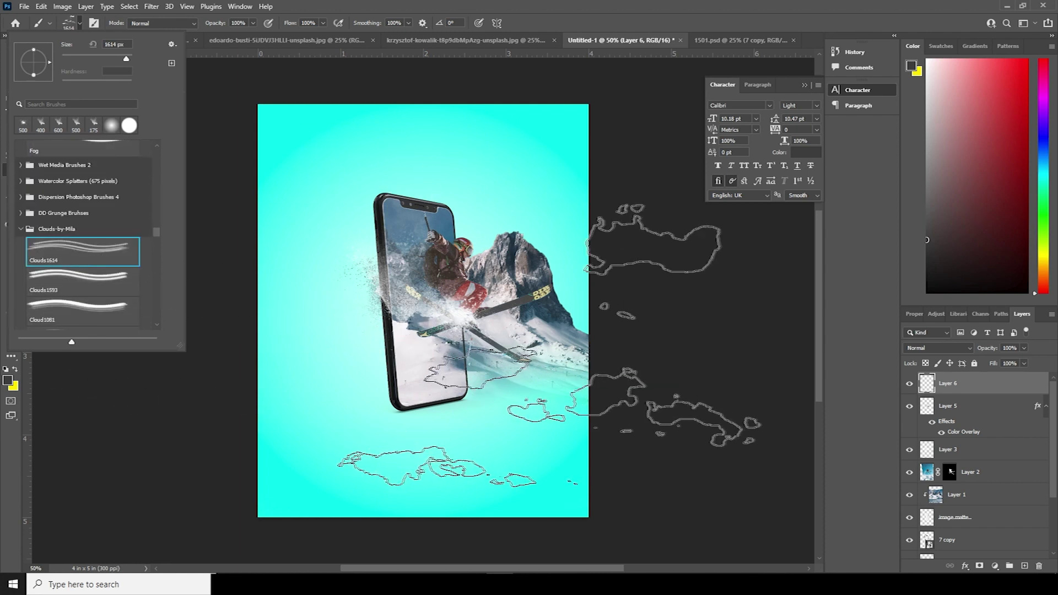
{"action": "left_click", "coordinate": [83, 307]}
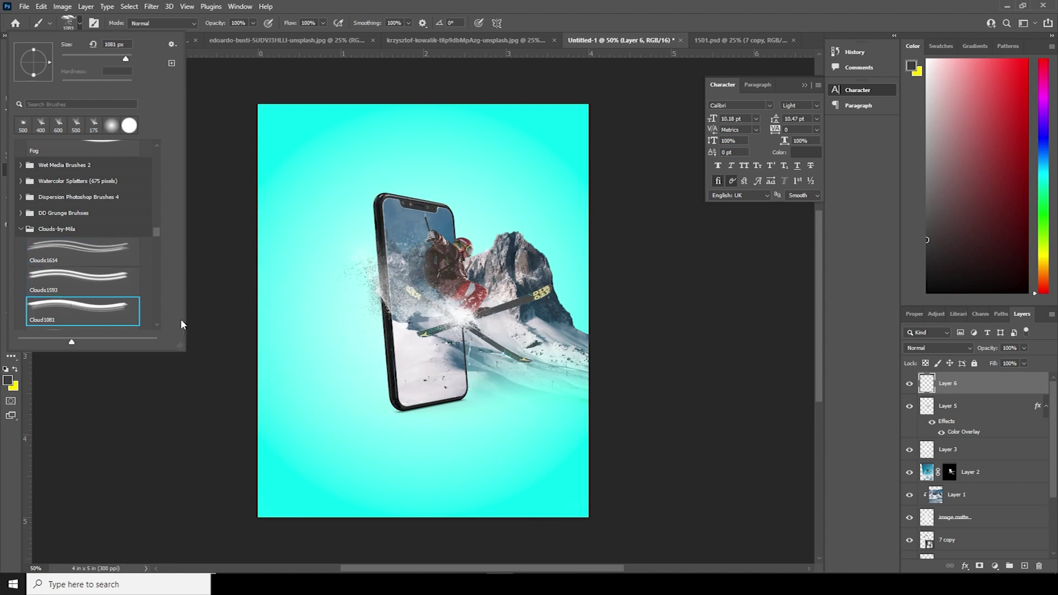
{"action": "left_click", "coordinate": [952, 392]}
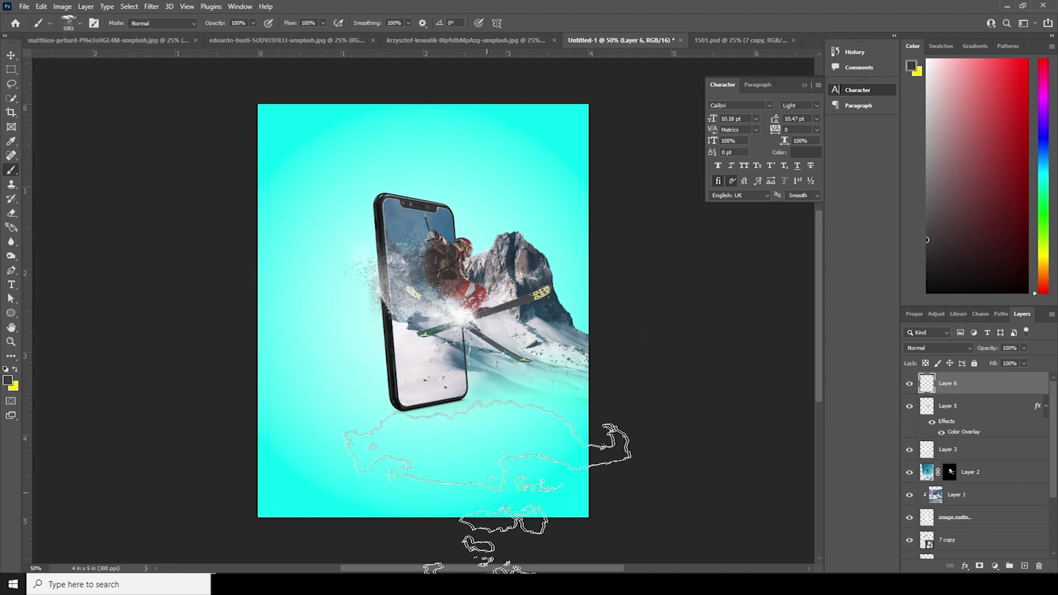
- Set the cloud brush to 600 px with a -29° angle and stamp a dark grey cloud over the snow below the skis
{"action": "key", "text": "bracketleft"}
{"action": "key", "text": "bracketleft"}
{"action": "key", "text": "bracketleft"}
{"action": "key", "text": "bracketleft"}
{"action": "key", "text": "bracketleft"}
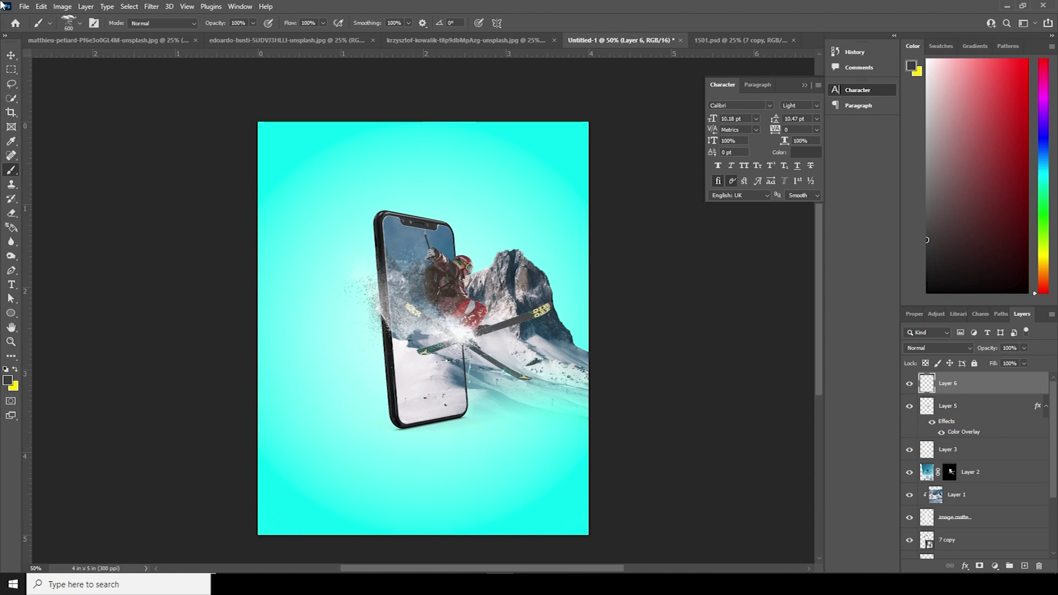
{"action": "left_click", "coordinate": [79, 24]}
{"action": "left_click_drag", "start_coordinate": [50, 67], "coordinate": [48, 70]}
{"action": "left_click", "coordinate": [498, 377]}
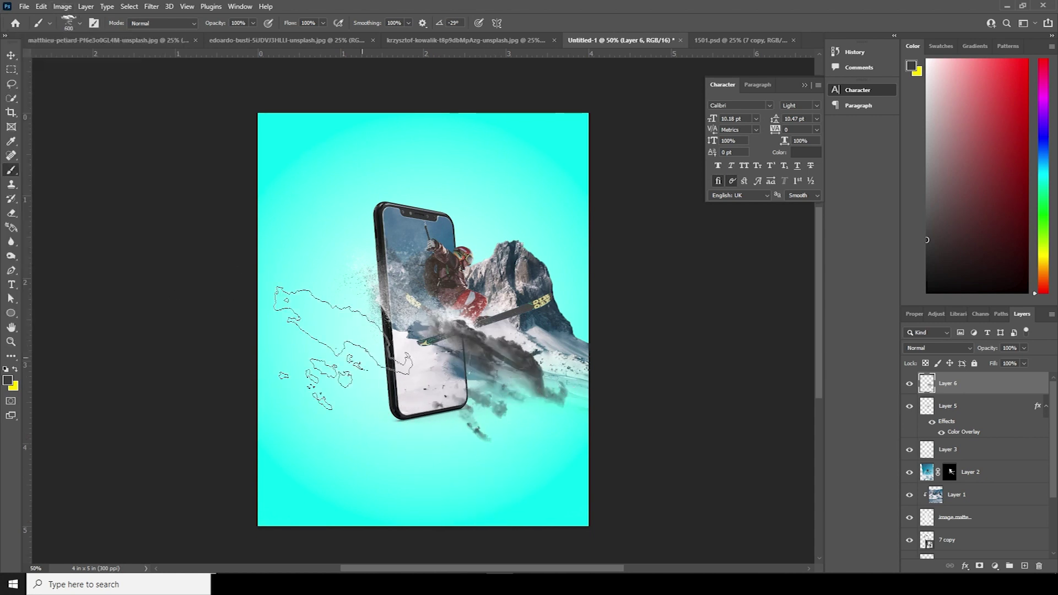
- Replace the dark grey cloud below the skis with one in the pale colour f1eef9 sampled from the snow
{"action": "key", "text": "ctrl+z"}
{"action": "left_click", "coordinate": [8, 380]}
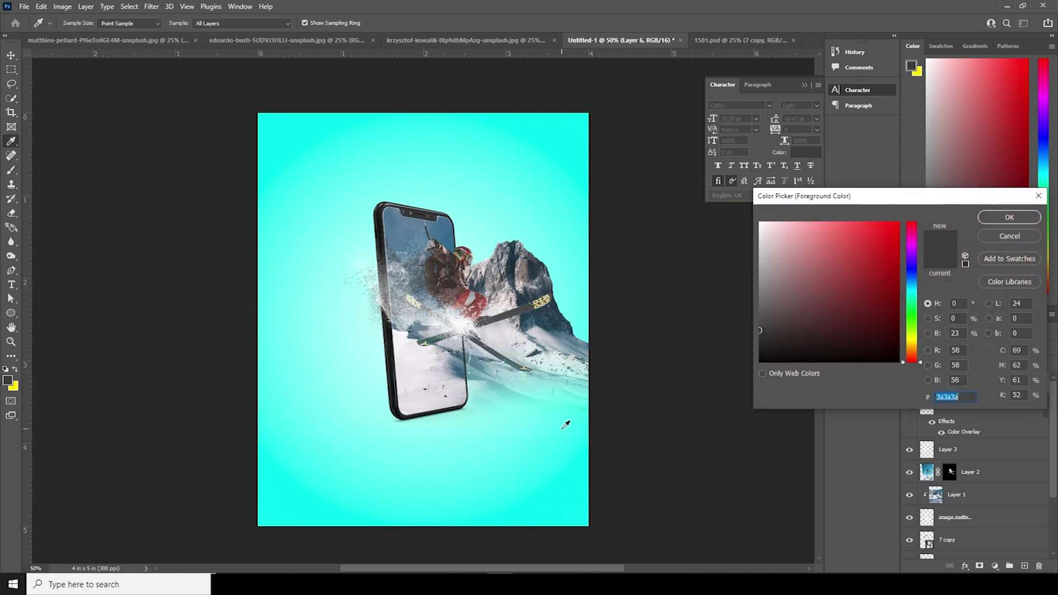
{"action": "left_click", "coordinate": [424, 354]}
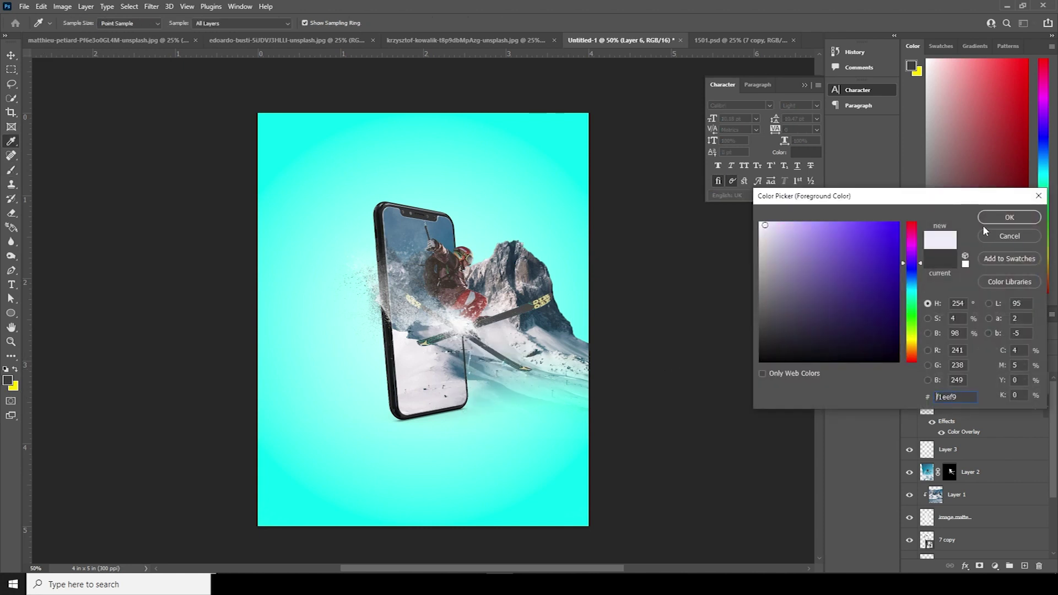
{"action": "left_click", "coordinate": [986, 221]}
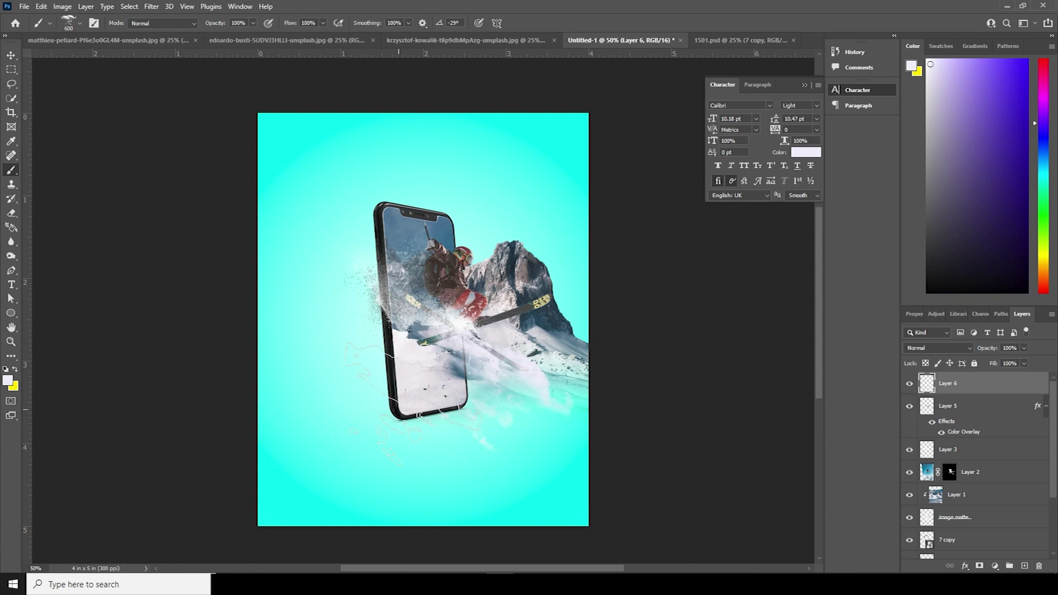
- Stamp a pale cloud beyond the snow's lower-right edge on a new top layer and another behind the phone on a layer above Gradient Fill 1
{"action": "left_click", "coordinate": [1025, 566]}
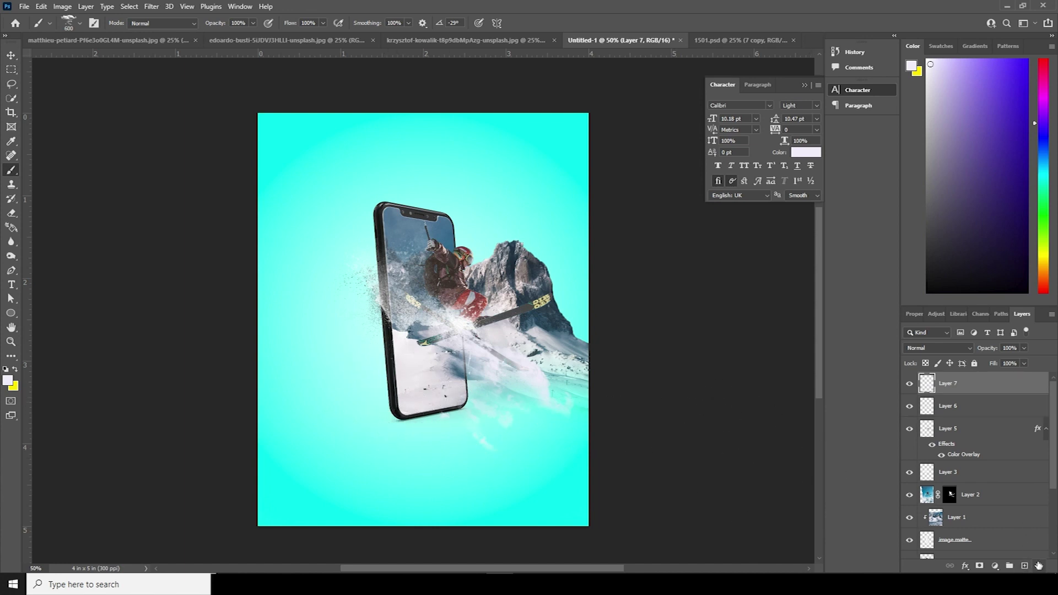
{"action": "left_click", "coordinate": [596, 408]}
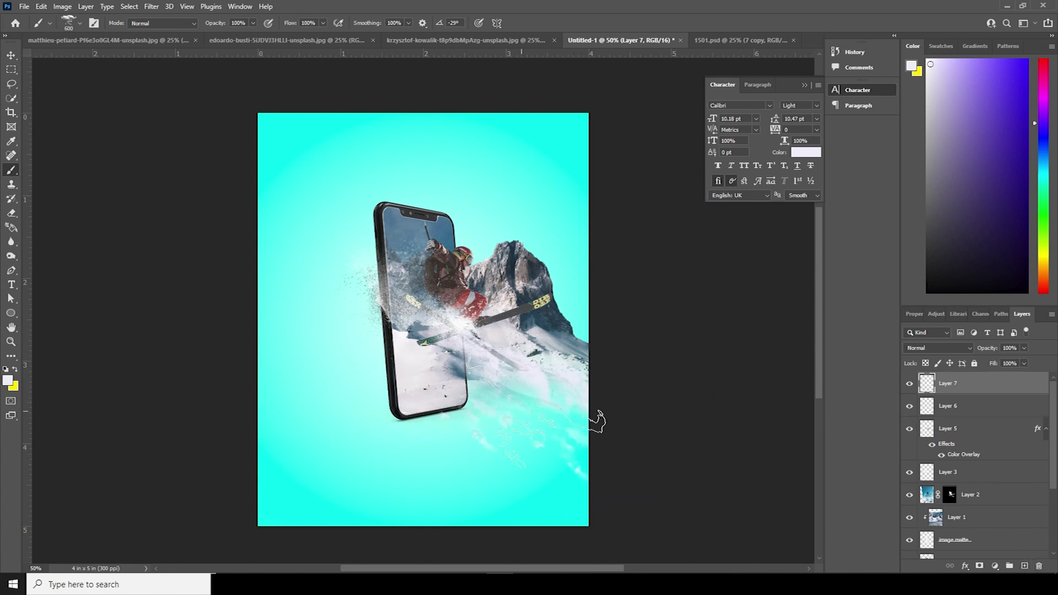
{"action": "scroll", "coordinate": [927, 530], "scroll_direction": "down", "scroll_amount": 3}
{"action": "left_click", "coordinate": [337, 331]}
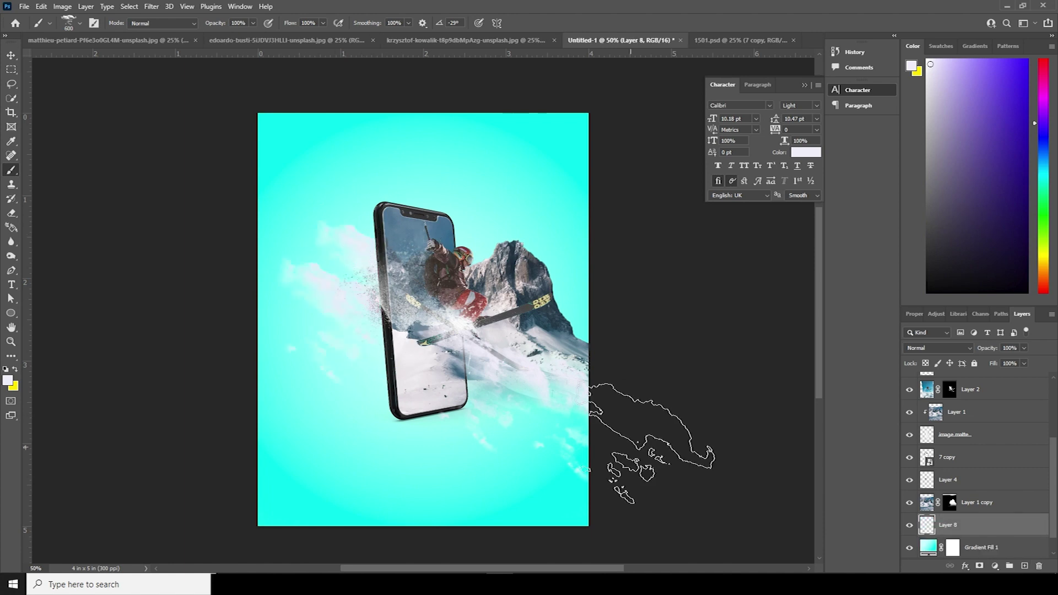
- Add a new layer at the top of the stack and choose the "Cloud324" brush
{"action": "scroll", "coordinate": [982, 437], "scroll_direction": "up", "scroll_amount": 3}
{"action": "left_click", "coordinate": [982, 383]}
{"action": "left_click", "coordinate": [1024, 565]}
{"action": "left_click", "coordinate": [80, 23]}
{"action": "left_click", "coordinate": [112, 257]}
{"action": "left_click", "coordinate": [102, 294]}
{"action": "left_click", "coordinate": [97, 325]}
{"action": "left_click_drag", "start_coordinate": [155, 237], "coordinate": [155, 243]}
{"action": "key", "text": "period"}
{"action": "key", "text": "period"}
{"action": "key", "text": "period"}
{"action": "key", "text": "period"}
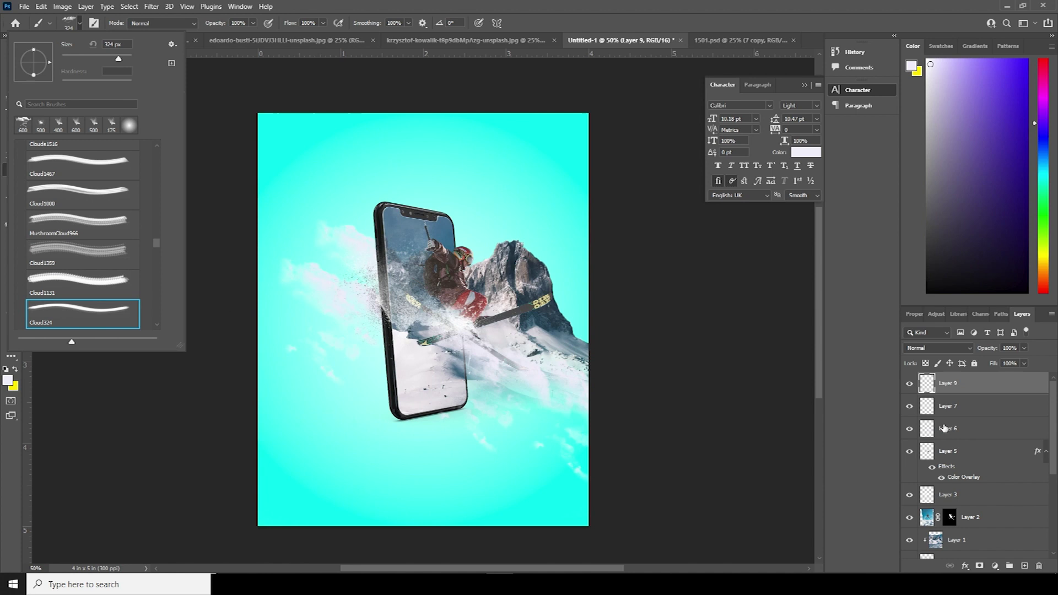
- Enlarge the cloud brush to 700 px and stamp a pale cloud across the phone's lower left edge
{"action": "left_click", "coordinate": [945, 429]}
{"action": "key", "text": "bracketright"}
{"action": "key", "text": "bracketright"}
{"action": "key", "text": "bracketright"}
{"action": "key", "text": "bracketright"}
{"action": "key", "text": "bracketright"}
{"action": "key", "text": "bracketright"}
{"action": "left_click", "coordinate": [439, 352]}
{"action": "key", "text": "ctrl+z"}
{"action": "left_click", "coordinate": [390, 352]}
{"action": "left_click", "coordinate": [485, 256]}
{"action": "key", "text": "ctrl+z"}
- Add a new layer directly above Layer 8 and stamp a pale cloud behind the mountain
{"action": "scroll", "coordinate": [963, 546], "scroll_direction": "down", "scroll_amount": 5}
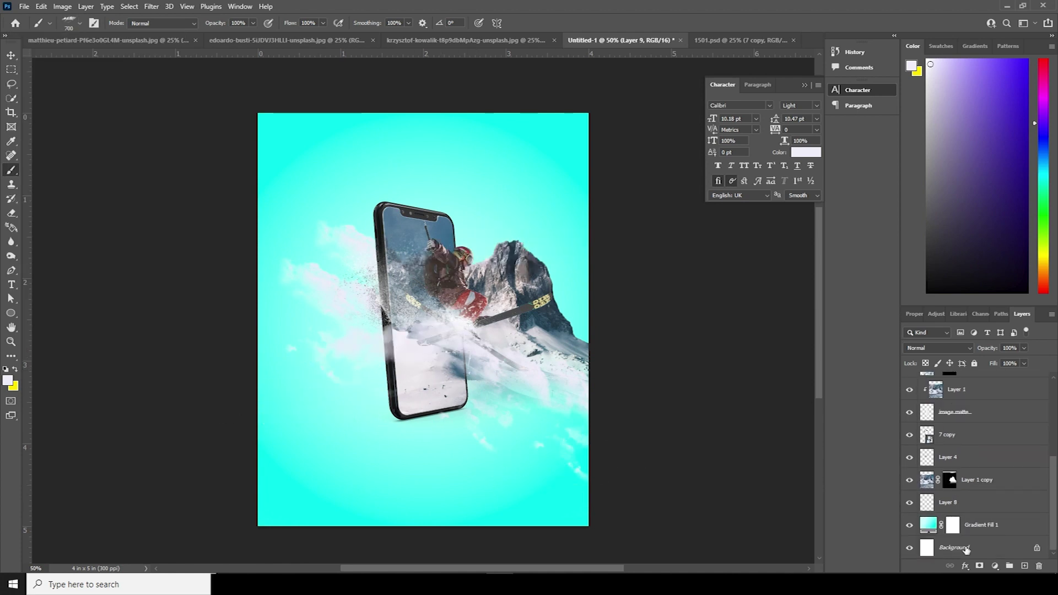
{"action": "left_click", "coordinate": [964, 501]}
{"action": "left_click", "coordinate": [1009, 566]}
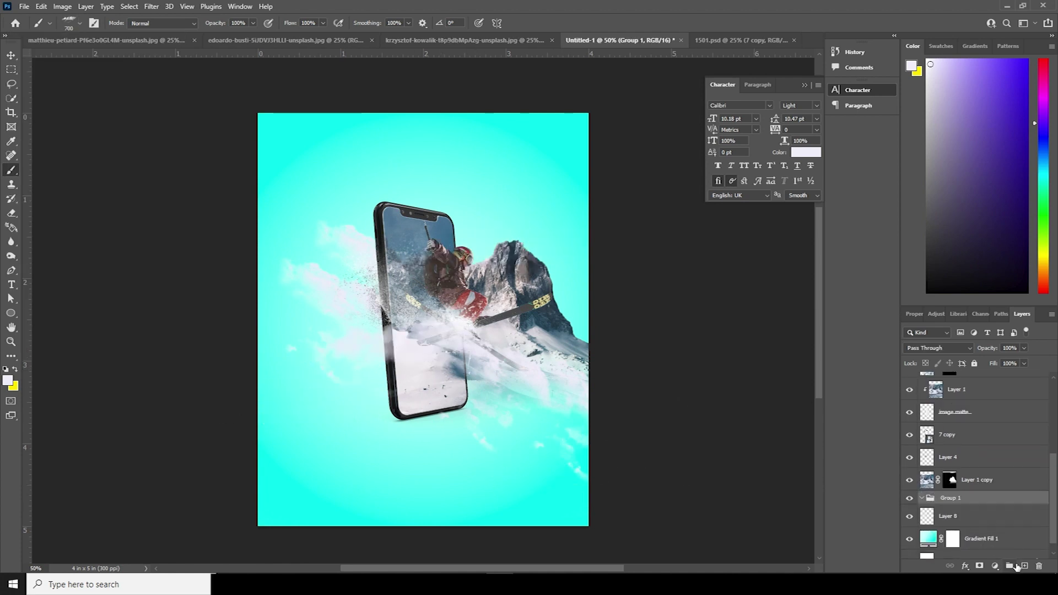
{"action": "left_click", "coordinate": [1016, 564]}
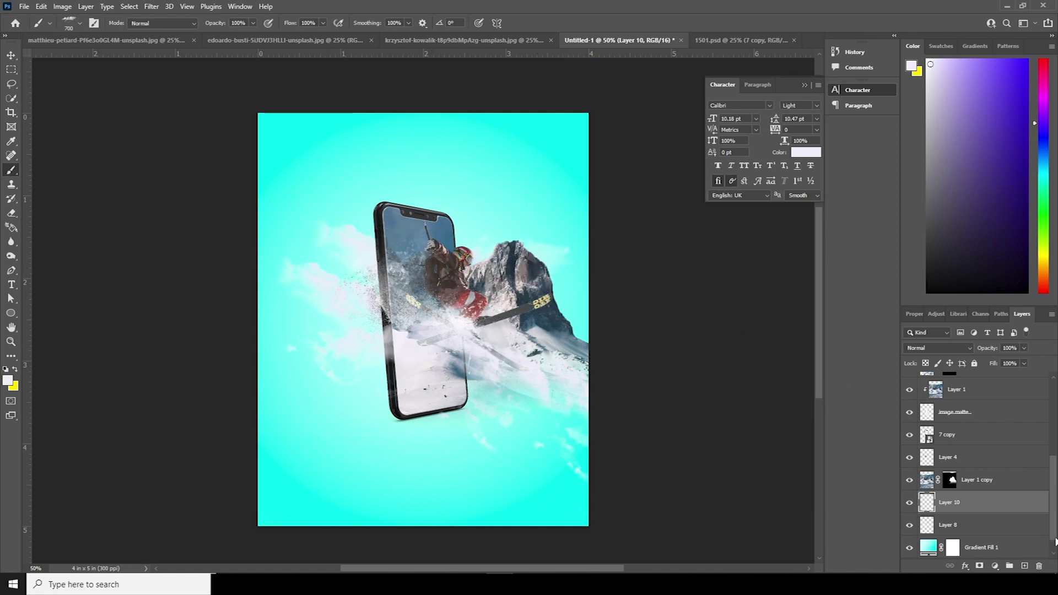
- Recolour the background gradient's stops with muted blue 4fb2be at the centre and teal green at the edge
{"action": "scroll", "coordinate": [1055, 541], "scroll_direction": "down", "scroll_amount": 1}
{"action": "double_click", "coordinate": [926, 526]}
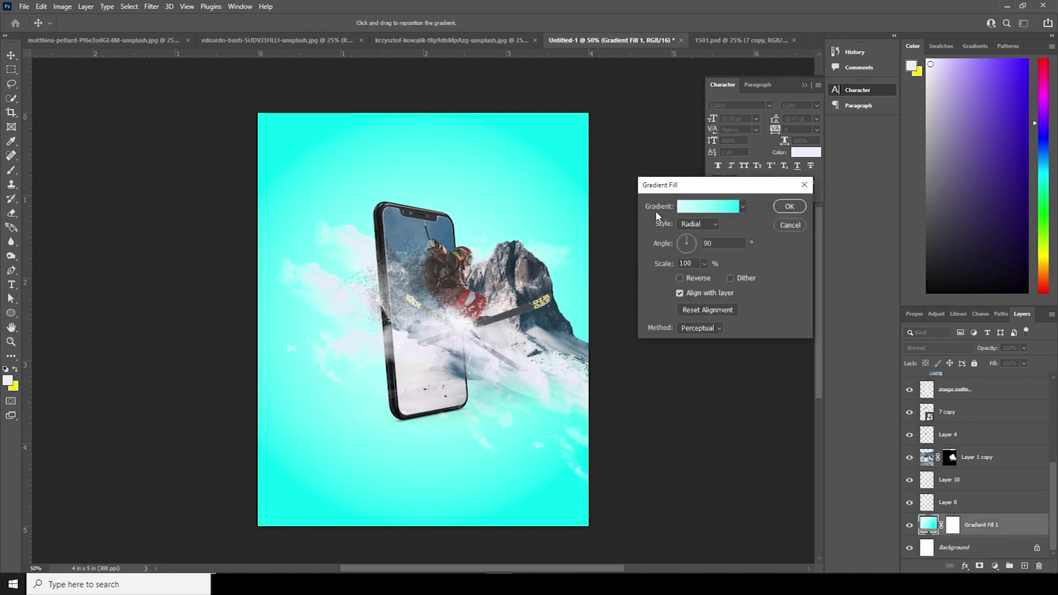
{"action": "left_click", "coordinate": [682, 208]}
{"action": "left_click", "coordinate": [656, 295]}
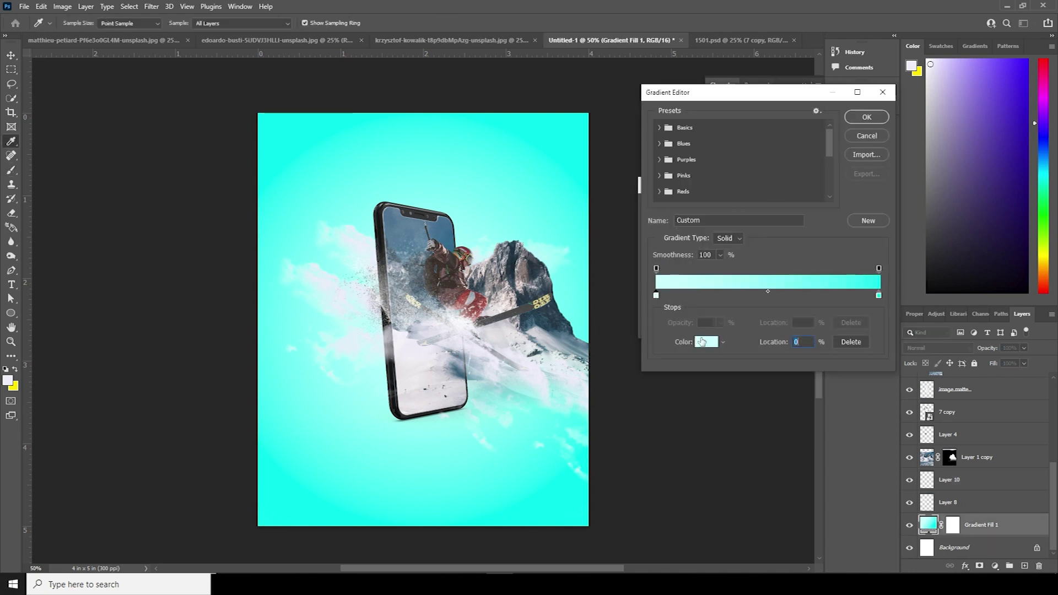
{"action": "left_click", "coordinate": [702, 346]}
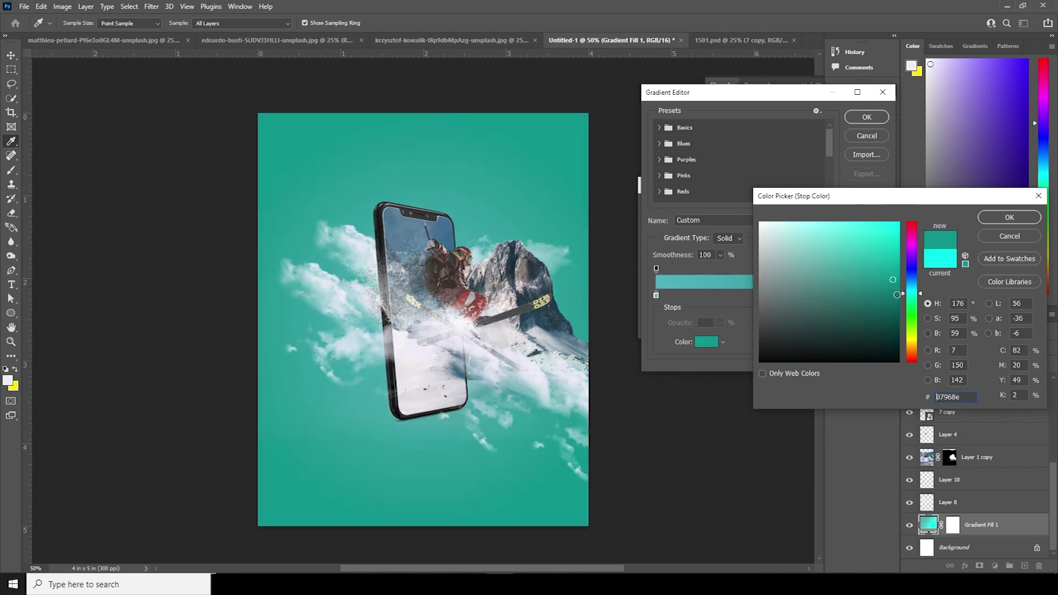
{"action": "mouse_move", "coordinate": [896, 293]}
{"action": "left_mouse_down"}
{"action": "mouse_move", "coordinate": [896, 306]}
{"action": "mouse_move", "coordinate": [899, 267]}
{"action": "left_mouse_up"}
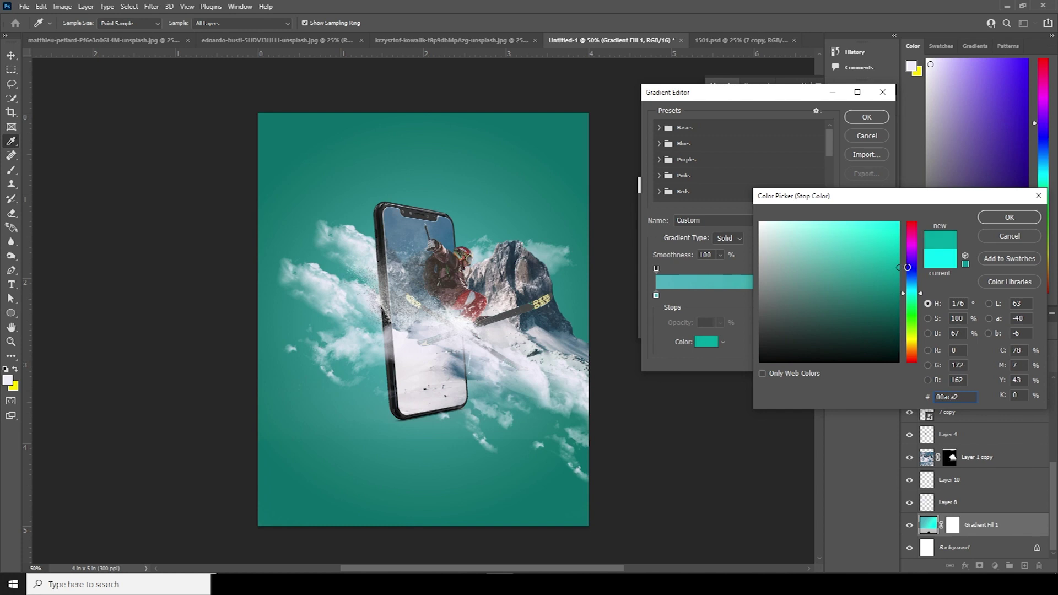
{"action": "left_click", "coordinate": [1009, 217]}
- Set the gradient's centre stop to the lighter blue-grey 96c7cd and apply the gradient fill
{"action": "left_click", "coordinate": [656, 295]}
{"action": "left_click", "coordinate": [704, 342]}
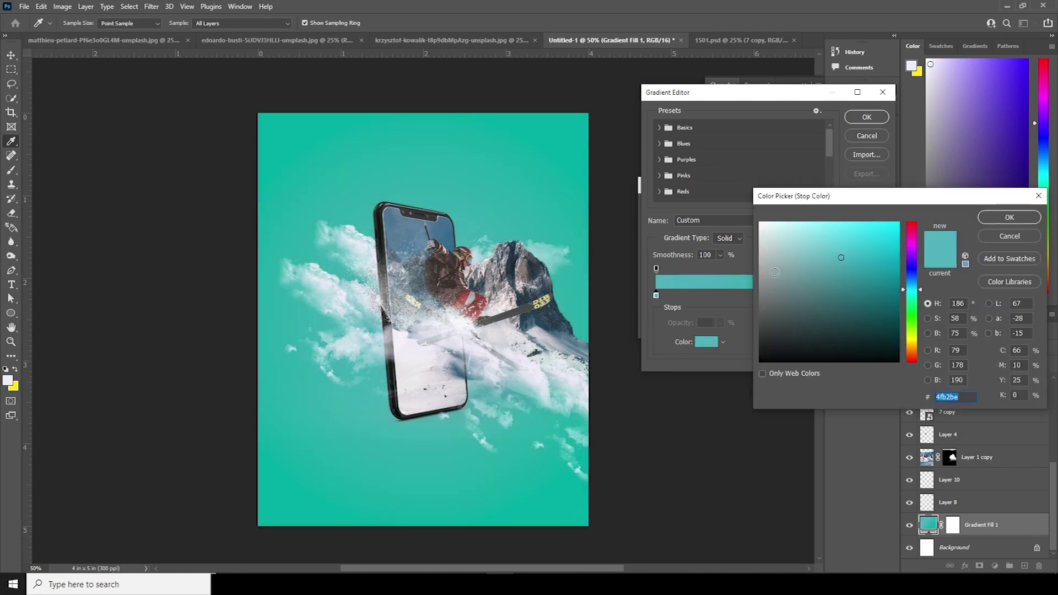
{"action": "left_click_drag", "start_coordinate": [794, 249], "coordinate": [796, 250]}
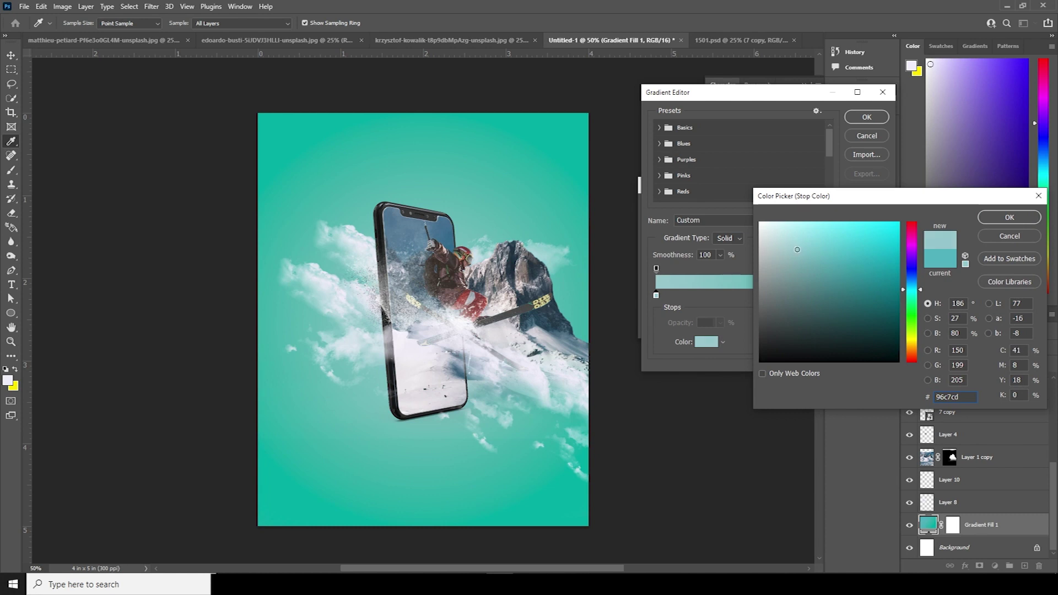
{"action": "left_click", "coordinate": [991, 219]}
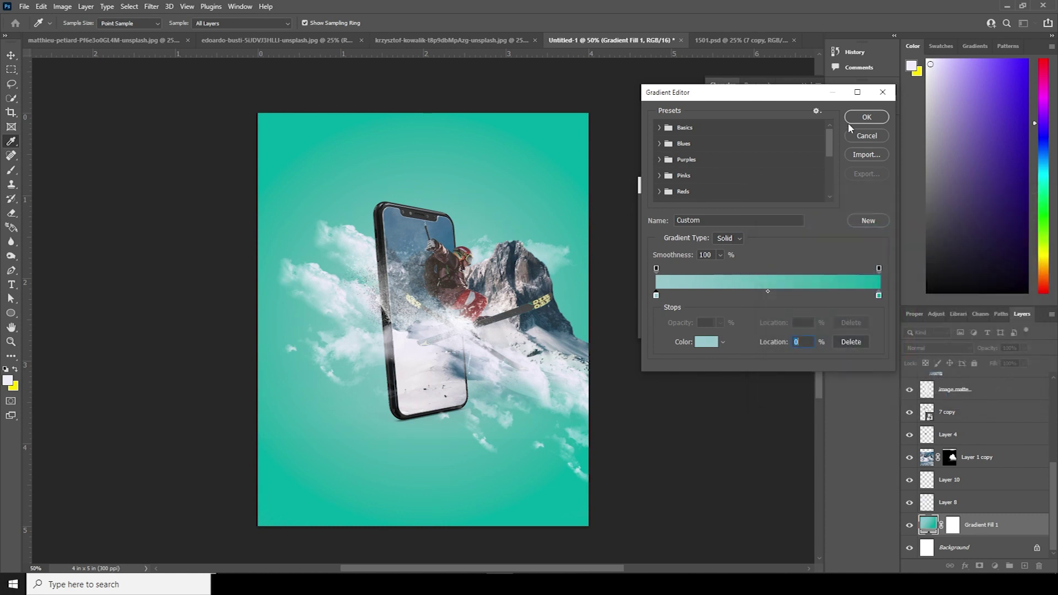
{"action": "left_click", "coordinate": [862, 117]}
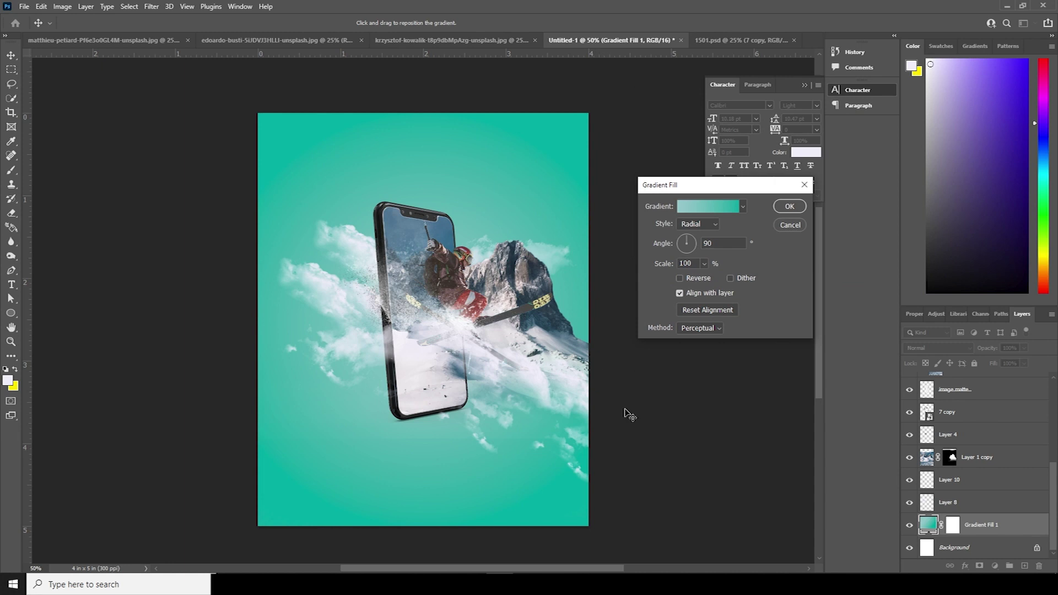
{"action": "left_click", "coordinate": [793, 208]}
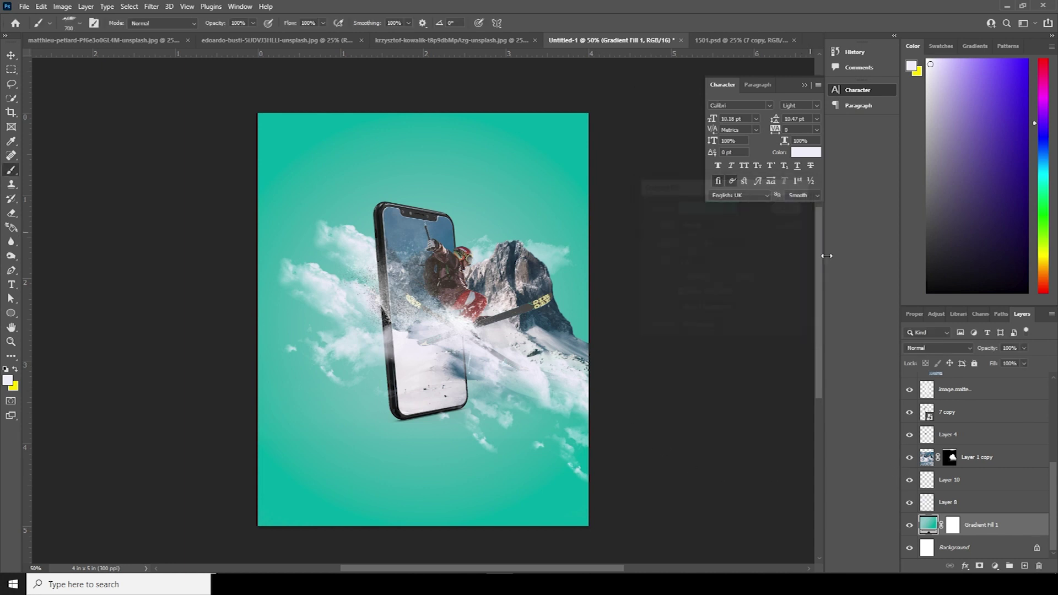
- Select the cloud beyond the snow's lower-right edge and delete its layer, Layer 7
{"action": "left_click", "coordinate": [927, 503]}
{"action": "key", "text": "v"}
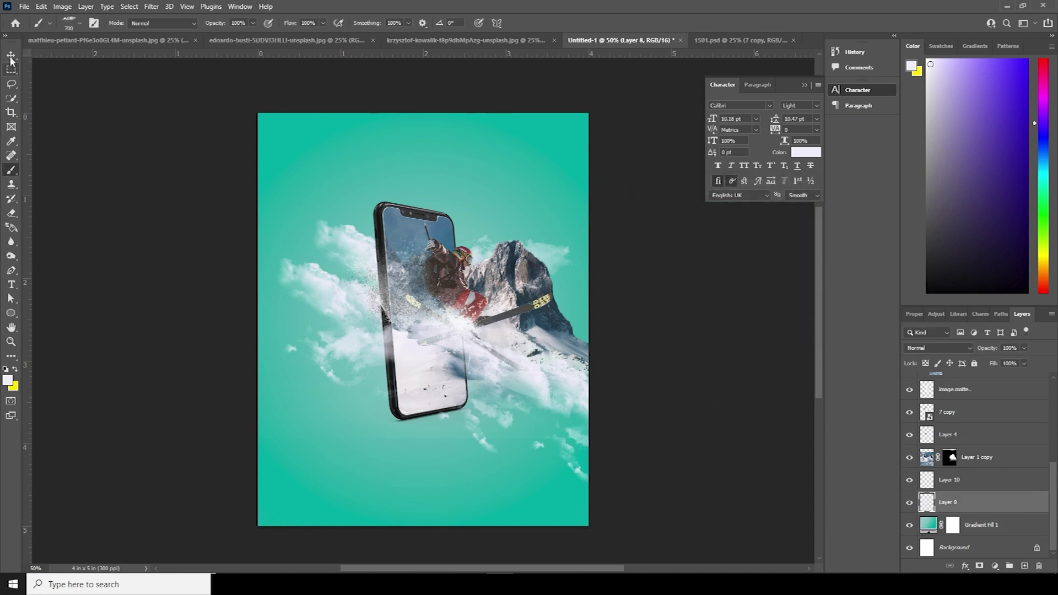
{"action": "left_click", "coordinate": [551, 420]}
{"action": "left_click", "coordinate": [909, 383]}
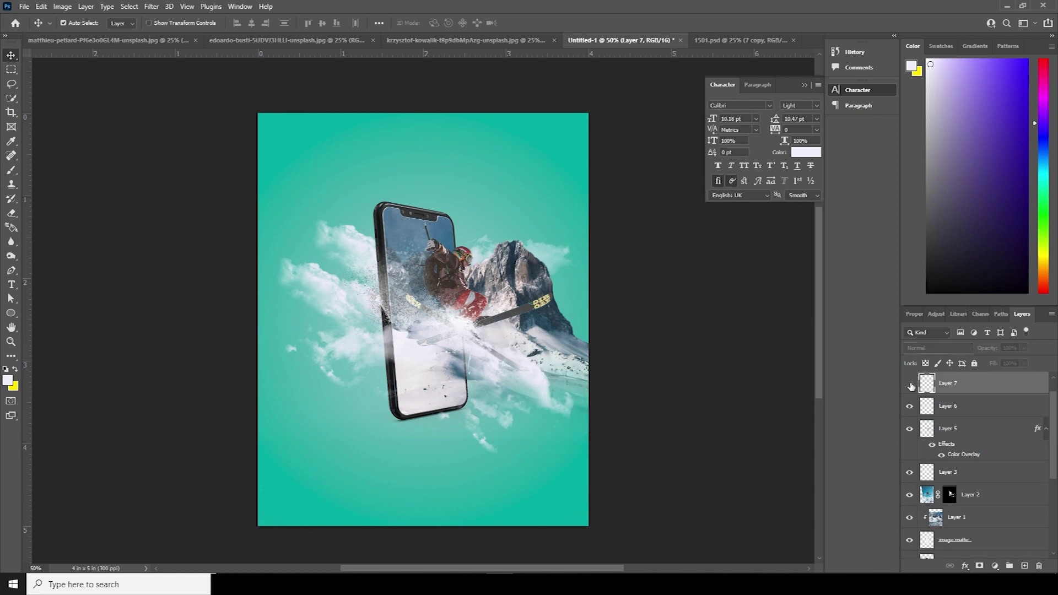
{"action": "key", "text": "Delete"}
- Shrink the Layer 6 cloud to about 40%, rotate it about -11° beside the phone's lower right edge, and move its layer directly above the phone layer
{"action": "left_click", "coordinate": [910, 385]}
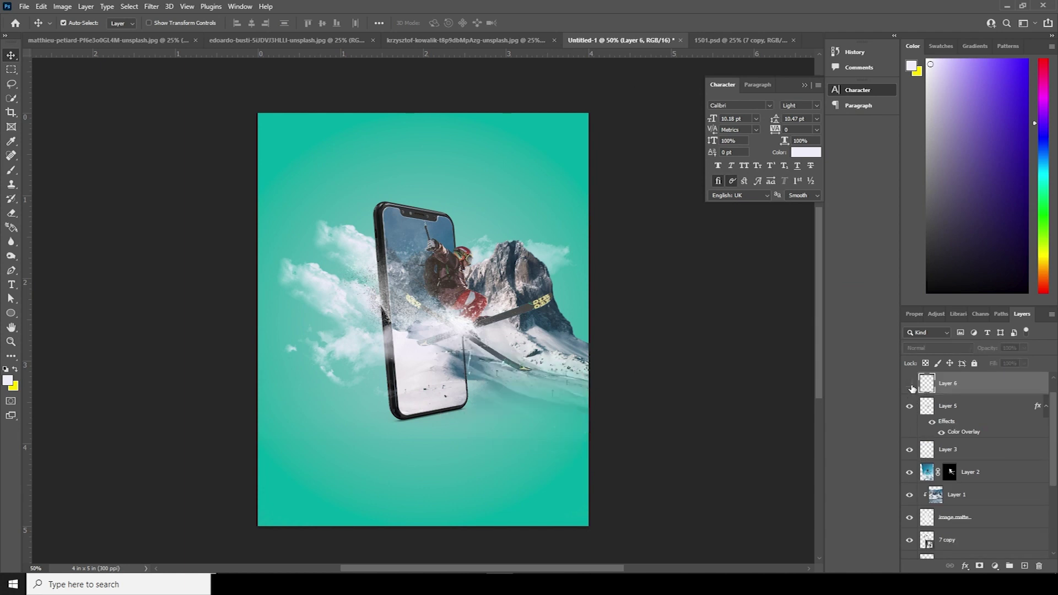
{"action": "left_click", "coordinate": [910, 386]}
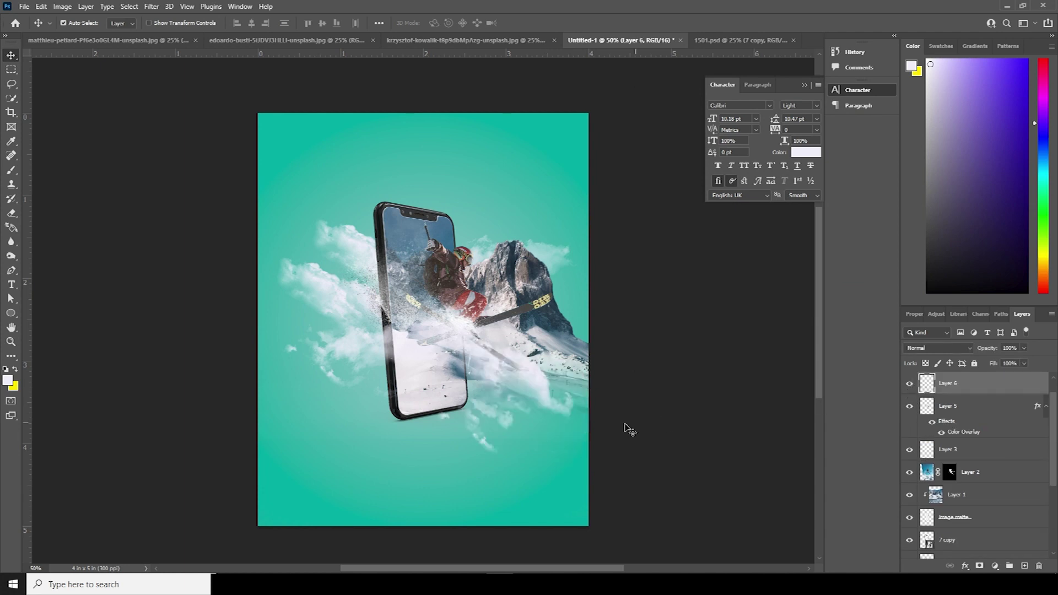
{"action": "key", "text": "ctrl+t"}
{"action": "left_click_drag", "start_coordinate": [586, 463], "coordinate": [504, 386]}
{"action": "left_click_drag", "start_coordinate": [553, 439], "coordinate": [588, 428]}
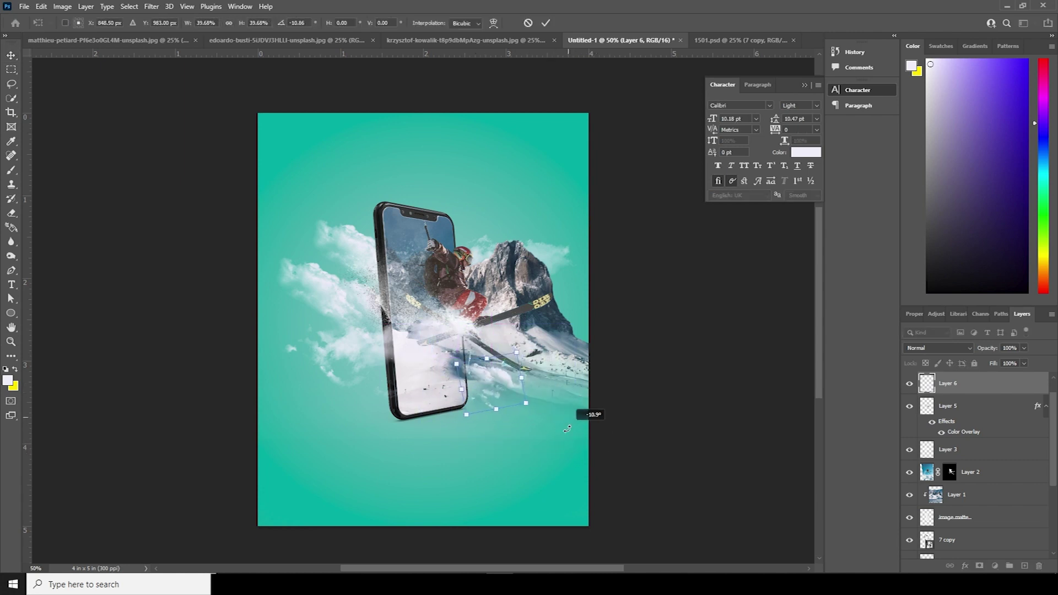
{"action": "mouse_move", "coordinate": [495, 385]}
{"action": "left_mouse_down"}
{"action": "mouse_move", "coordinate": [427, 357]}
{"action": "mouse_move", "coordinate": [510, 358]}
{"action": "mouse_move", "coordinate": [559, 380]}
{"action": "mouse_move", "coordinate": [477, 379]}
{"action": "mouse_move", "coordinate": [498, 375]}
{"action": "mouse_move", "coordinate": [534, 399]}
{"action": "mouse_move", "coordinate": [514, 392]}
{"action": "left_mouse_up"}
{"action": "key", "text": "Return"}
{"action": "left_click_drag", "start_coordinate": [930, 398], "coordinate": [962, 532]}
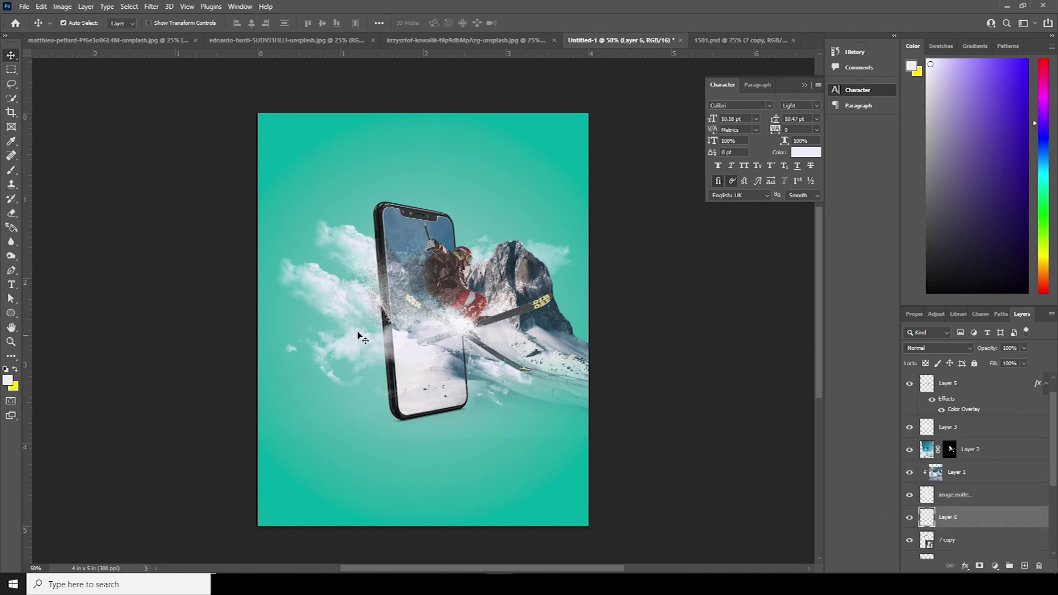
{"action": "scroll", "coordinate": [942, 411], "scroll_direction": "up", "scroll_amount": 1}
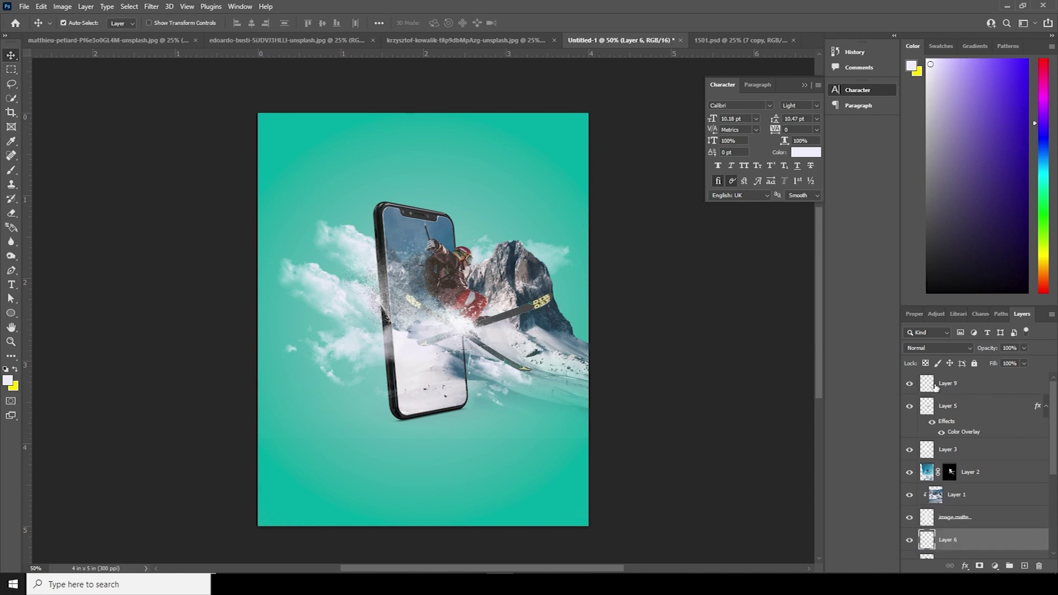
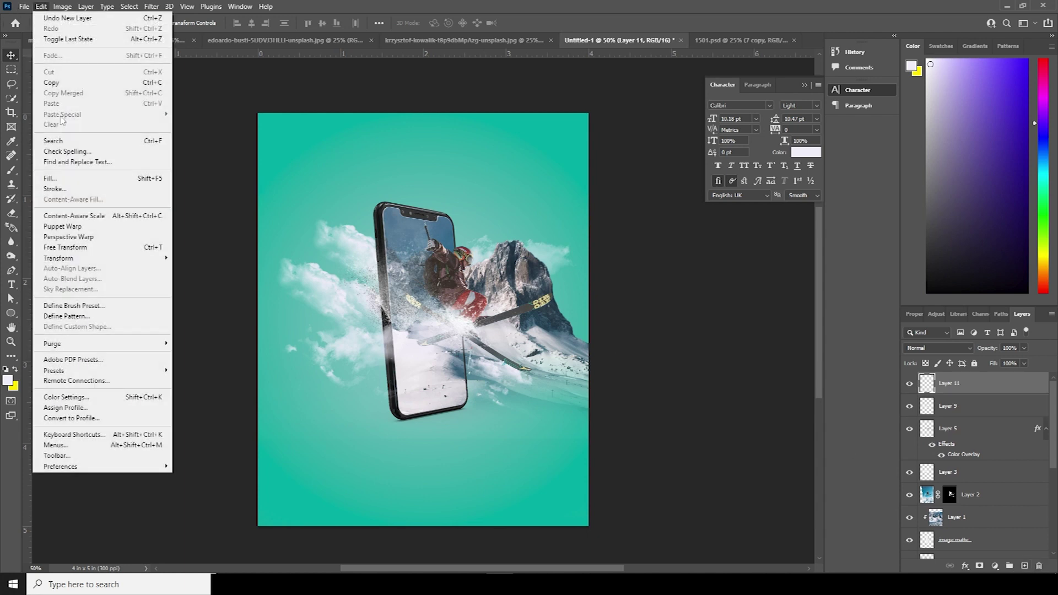
- Fill the new Layer 11 with 50% gray and set its blend mode to Soft Light
{"action": "left_click", "coordinate": [52, 177]}
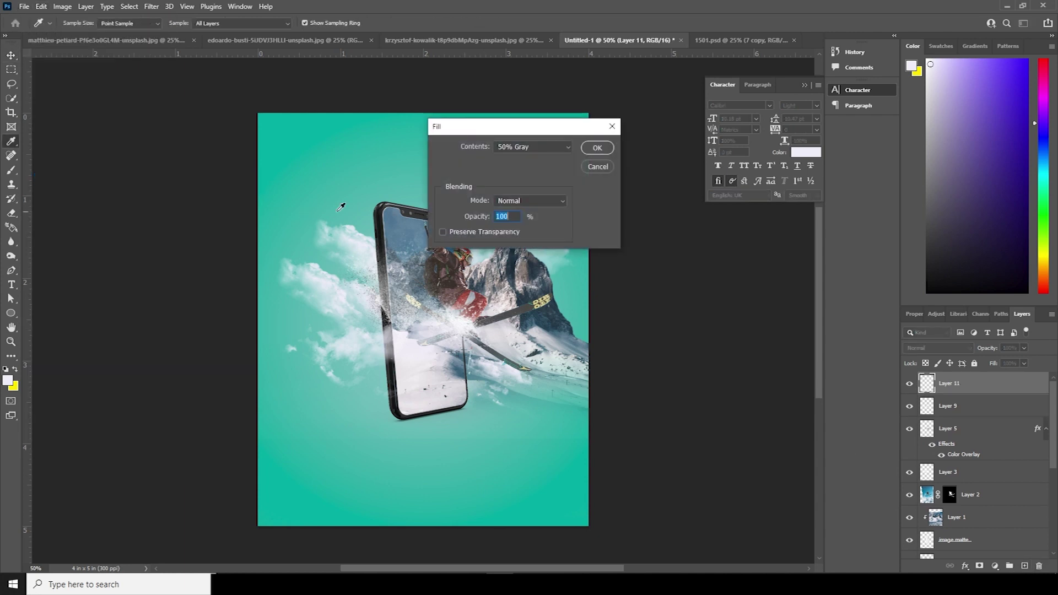
{"action": "left_click", "coordinate": [597, 147]}
{"action": "key", "text": "v"}
{"action": "left_click", "coordinate": [936, 347]}
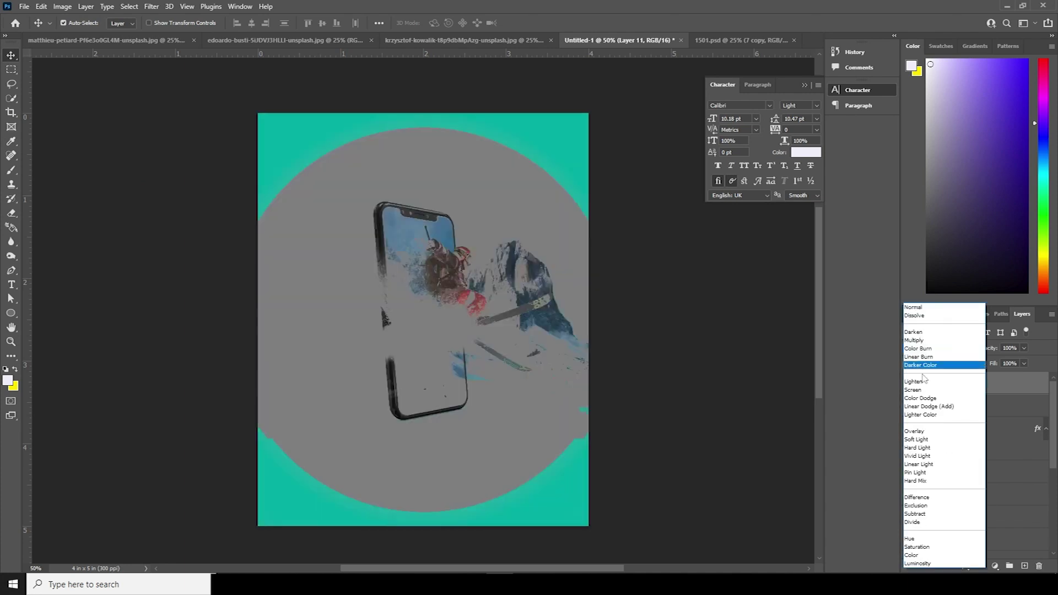
{"action": "left_click", "coordinate": [911, 439]}
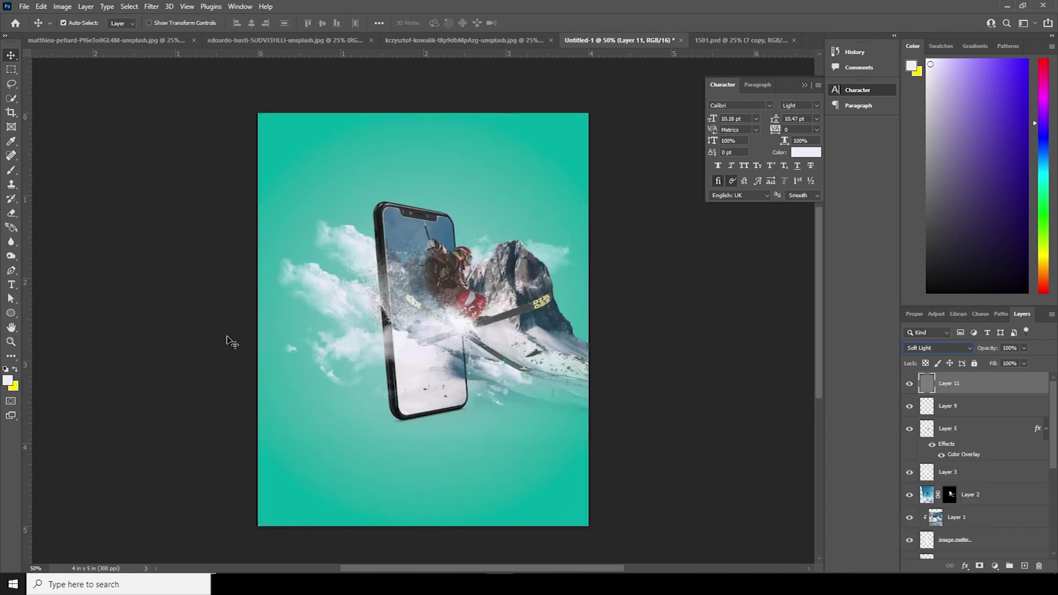
- Dodge highlights along both sides of the rocky mountain on Layer 11, using the Dodge tool at 50% exposure on midtones
{"action": "left_click_drag", "start_coordinate": [10, 313], "coordinate": [51, 337]}
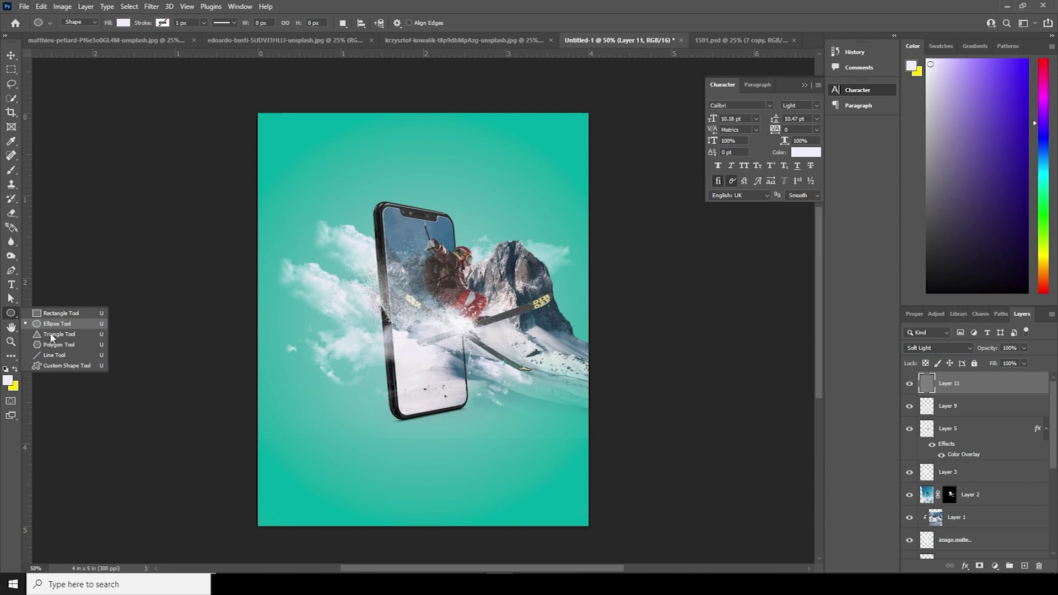
{"action": "left_click", "coordinate": [10, 241]}
{"action": "mouse_move", "coordinate": [6, 257]}
{"action": "left_mouse_down"}
{"action": "mouse_move", "coordinate": [44, 265]}
{"action": "mouse_move", "coordinate": [50, 256]}
{"action": "left_mouse_up"}
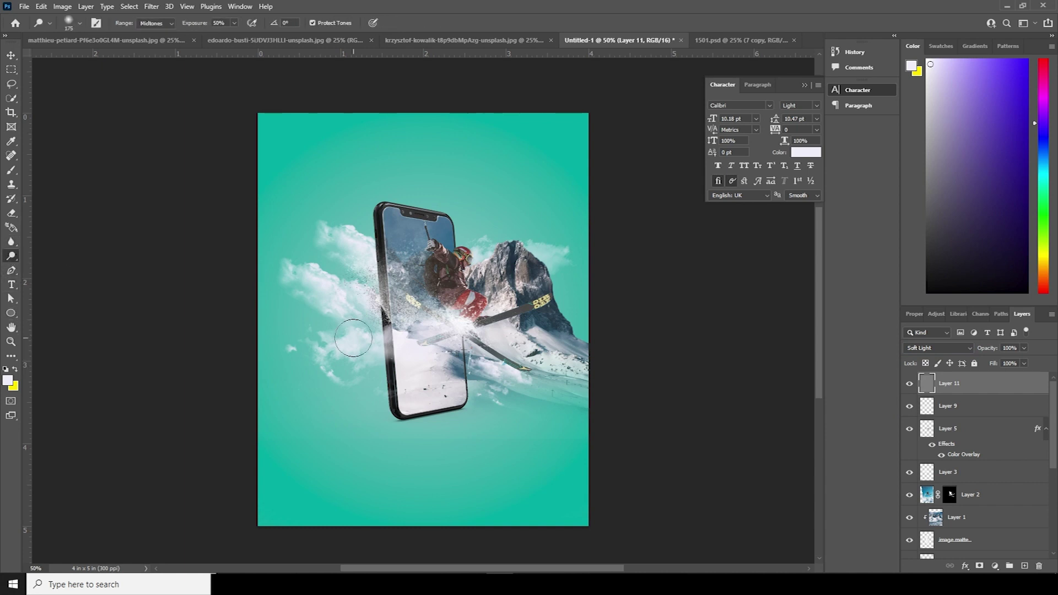
{"action": "key", "text": "ctrl+plus"}
{"action": "key", "text": "ctrl+plus"}
{"action": "key", "text": "bracketleft"}
{"action": "key", "text": "bracketleft"}
{"action": "key", "text": "bracketleft"}
{"action": "key", "text": "bracketleft"}
{"action": "key", "text": "bracketleft"}
{"action": "left_click_drag", "start_coordinate": [483, 254], "coordinate": [497, 282]}
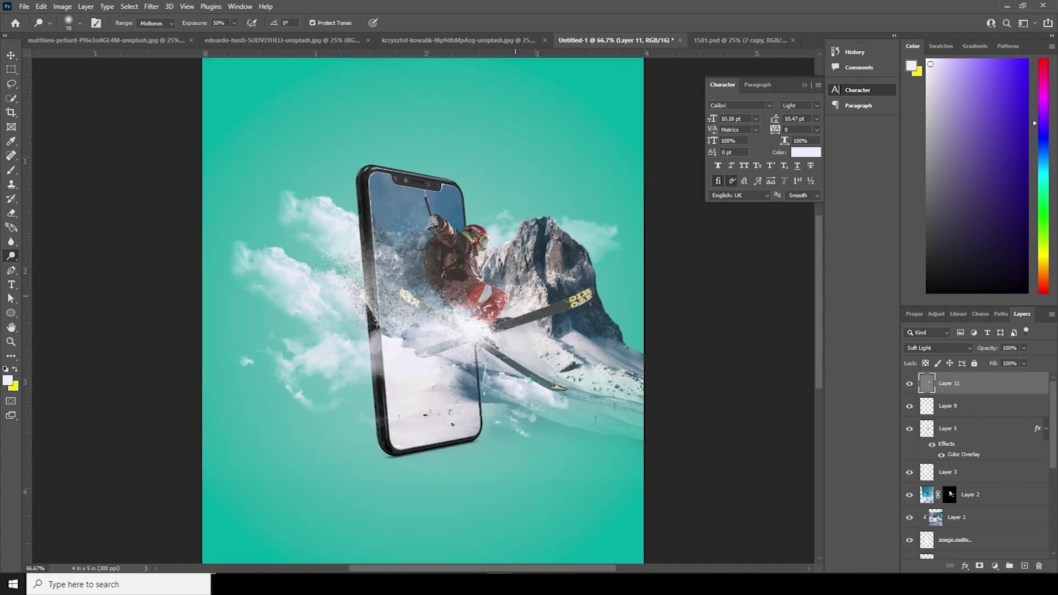
{"action": "key", "text": "bracketright"}
{"action": "key", "text": "bracketright"}
{"action": "mouse_move", "coordinate": [567, 240]}
{"action": "left_mouse_down"}
{"action": "mouse_move", "coordinate": [601, 282]}
{"action": "mouse_move", "coordinate": [605, 321]}
{"action": "left_mouse_up"}
- Dodge the phone's outer edges with a 60 px brush on Layer 11
{"action": "key", "text": "bracketleft"}
{"action": "key", "text": "bracketleft"}
{"action": "key", "text": "bracketleft"}
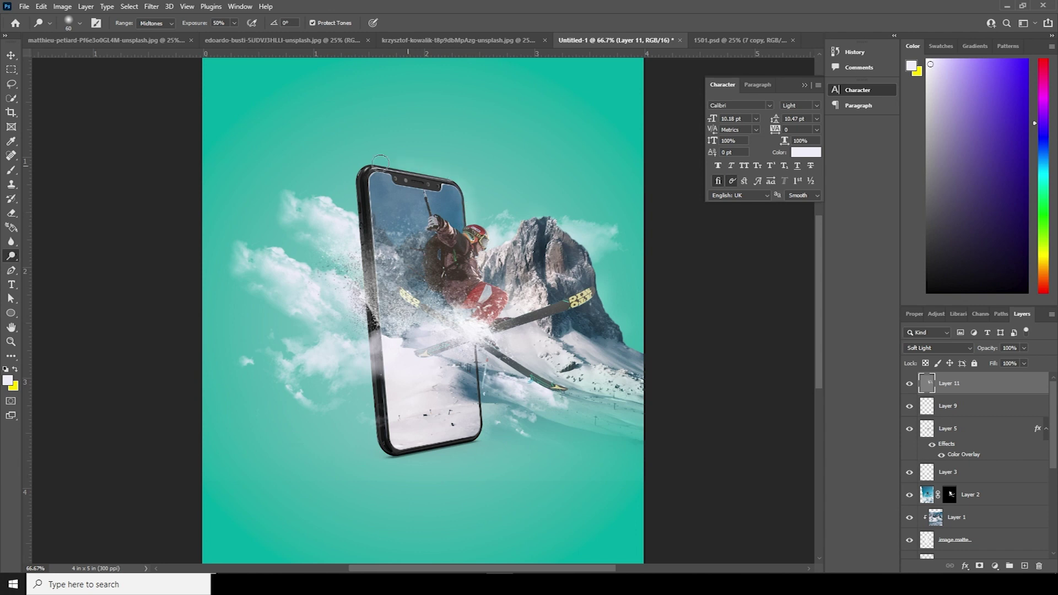
{"action": "mouse_move", "coordinate": [351, 180]}
{"action": "left_mouse_down"}
{"action": "mouse_move", "coordinate": [368, 212]}
{"action": "mouse_move", "coordinate": [379, 400]}
{"action": "left_mouse_up"}
{"action": "left_click_drag", "start_coordinate": [456, 185], "coordinate": [464, 233]}
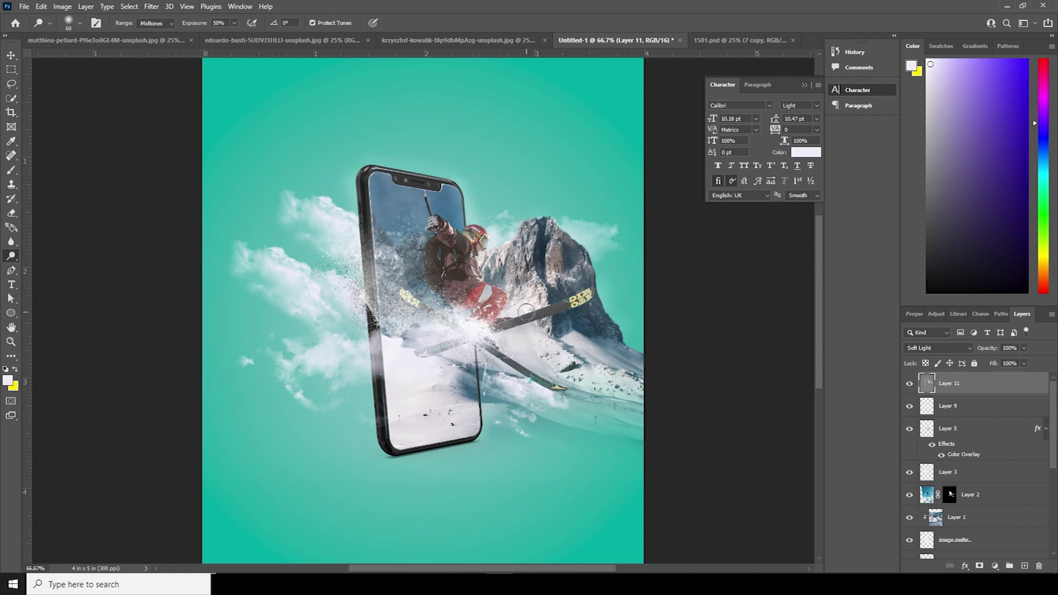
- Burn shadows onto the skier and the snow slope on Layer 11 with a small Burn tool brush at 50% exposure
{"action": "right_click", "coordinate": [11, 257]}
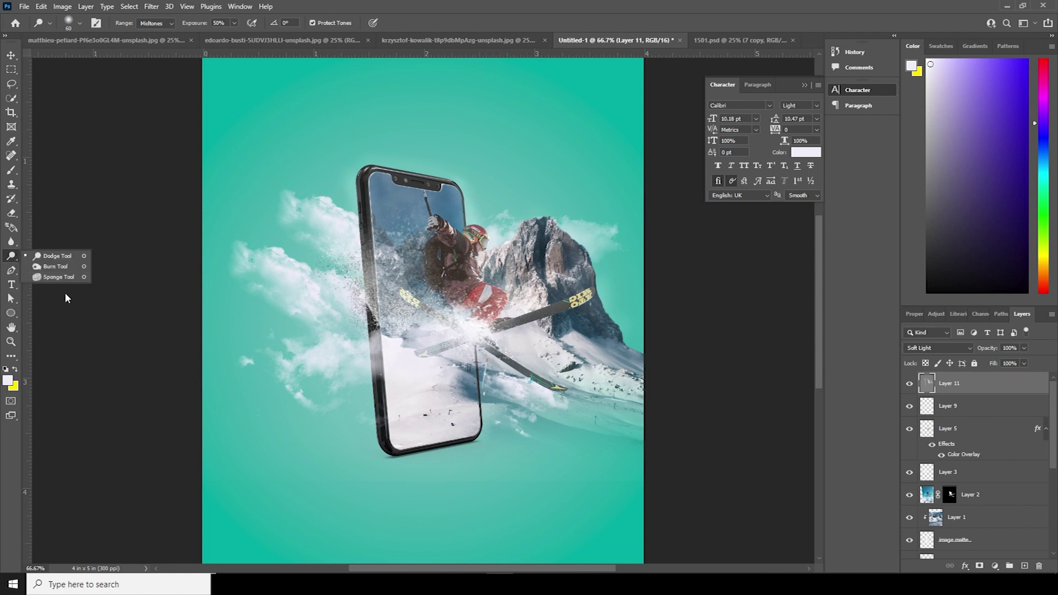
{"action": "left_click", "coordinate": [49, 267]}
{"action": "key", "text": "bracketleft"}
{"action": "key", "text": "bracketleft"}
{"action": "key", "text": "bracketleft"}
{"action": "key", "text": "bracketleft"}
{"action": "key", "text": "bracketleft"}
{"action": "key", "text": "bracketleft"}
{"action": "key", "text": "bracketleft"}
{"action": "key", "text": "bracketleft"}
{"action": "key", "text": "bracketleft"}
{"action": "key", "text": "bracketleft"}
{"action": "key", "text": "bracketleft"}
{"action": "key", "text": "bracketleft"}
{"action": "key", "text": "bracketleft"}
{"action": "key", "text": "bracketleft"}
{"action": "key", "text": "bracketleft"}
{"action": "key", "text": "bracketleft"}
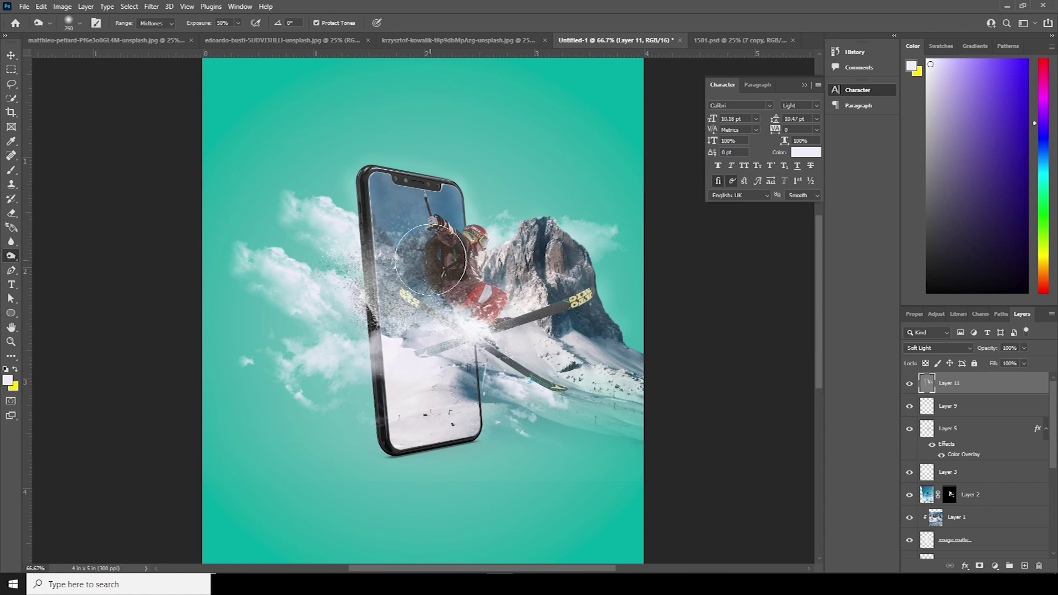
{"action": "key", "text": "bracketleft"}
{"action": "key", "text": "bracketleft"}
{"action": "left_click_drag", "start_coordinate": [432, 252], "coordinate": [452, 307]}
{"action": "key", "text": "bracketleft"}
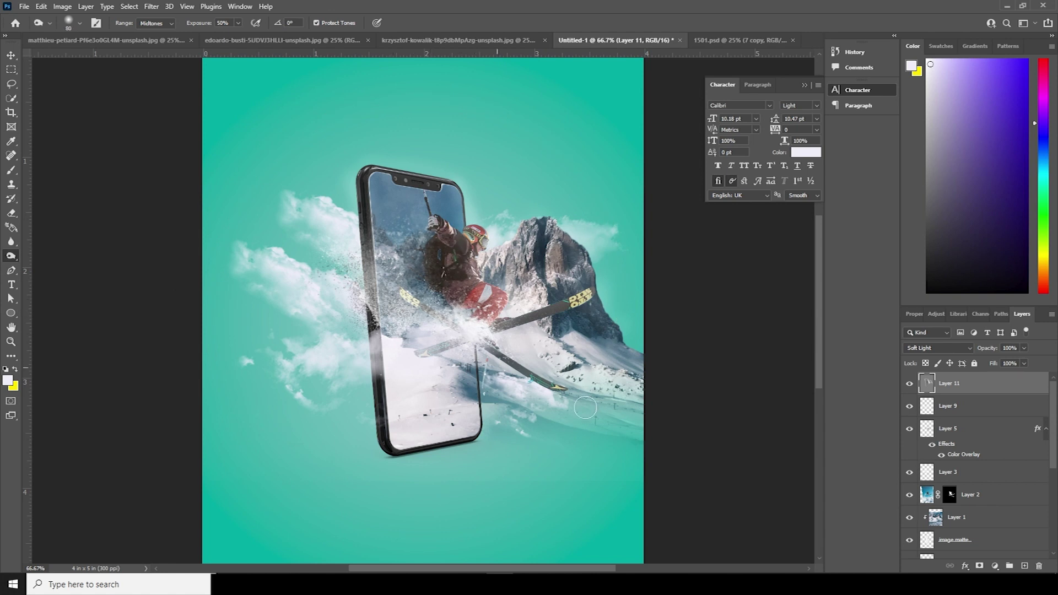
{"action": "key", "text": "bracketleft"}
{"action": "key", "text": "bracketleft"}
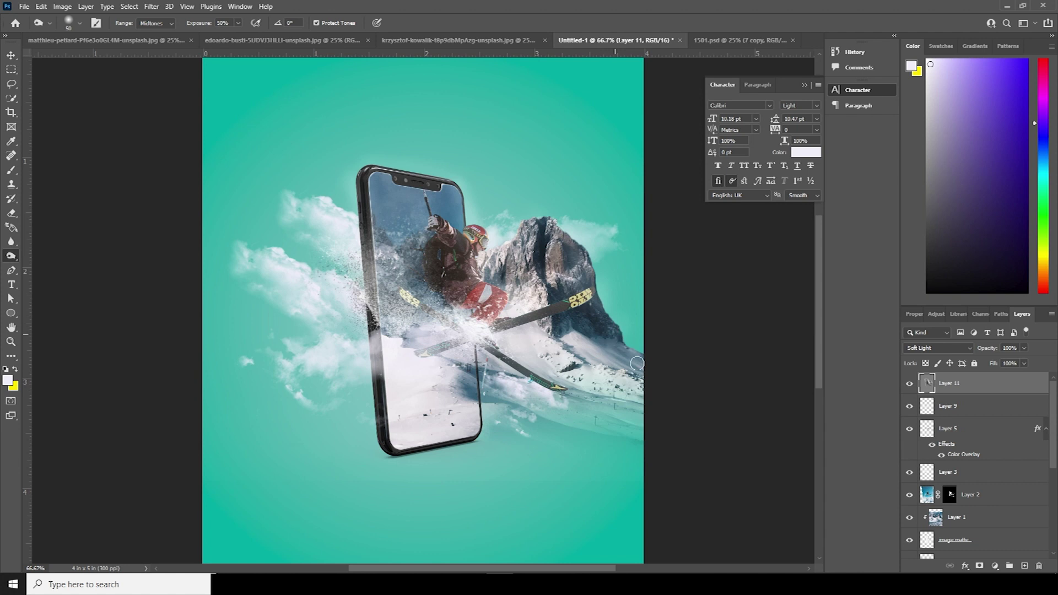
{"action": "key", "text": "bracketright"}
{"action": "key", "text": "ctrl+minus"}
{"action": "key", "text": "ctrl+minus"}
{"action": "key", "text": "ctrl+plus"}
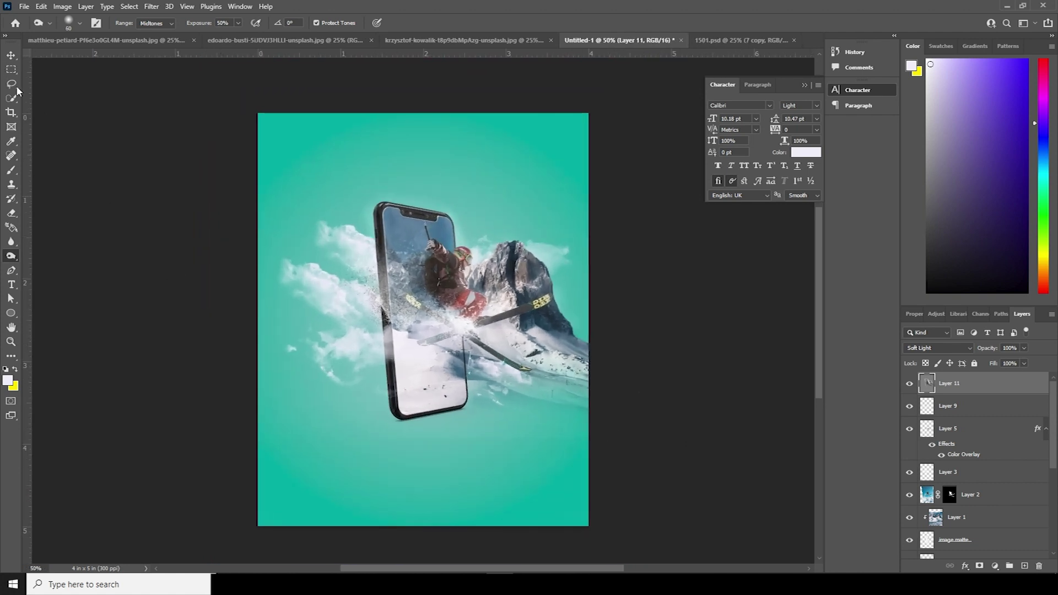
- Select the snow field in the photo with the wooden pole and mask out its sky and hills
{"action": "left_click", "coordinate": [10, 55]}
{"action": "left_click", "coordinate": [134, 47]}
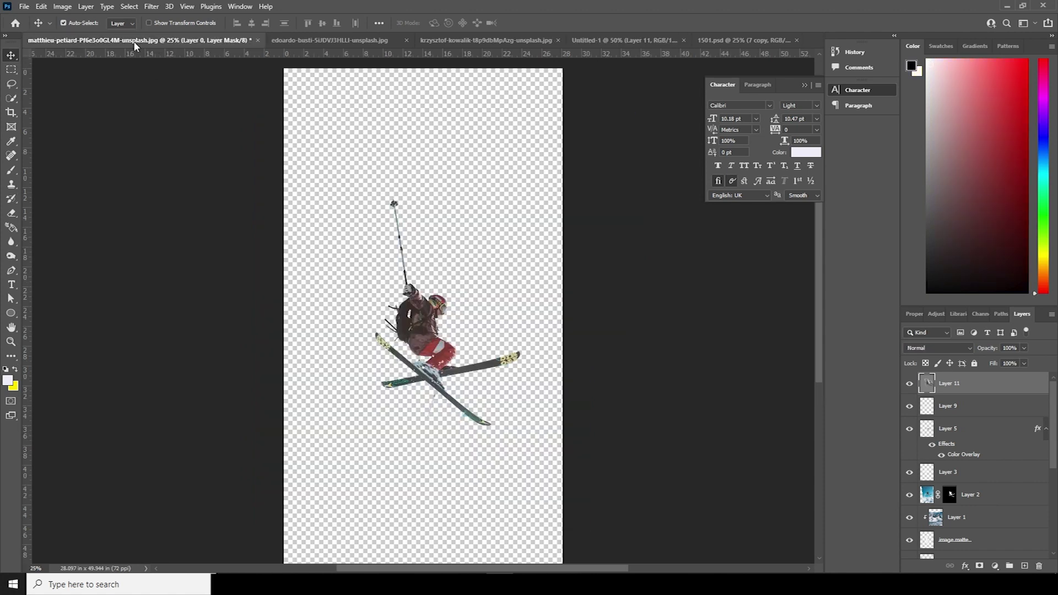
{"action": "left_click", "coordinate": [308, 40]}
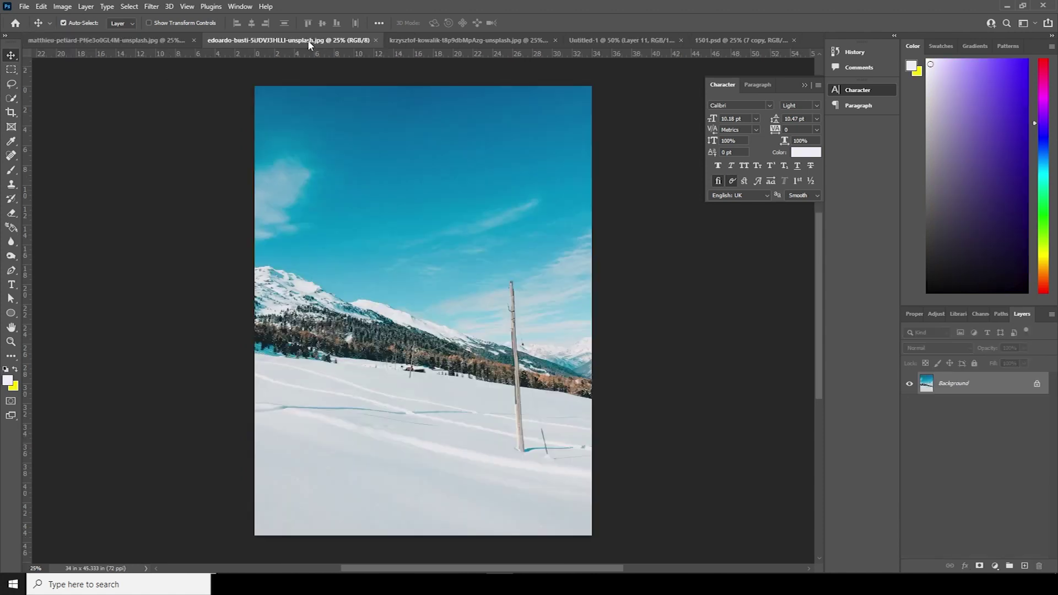
{"action": "left_click", "coordinate": [10, 99]}
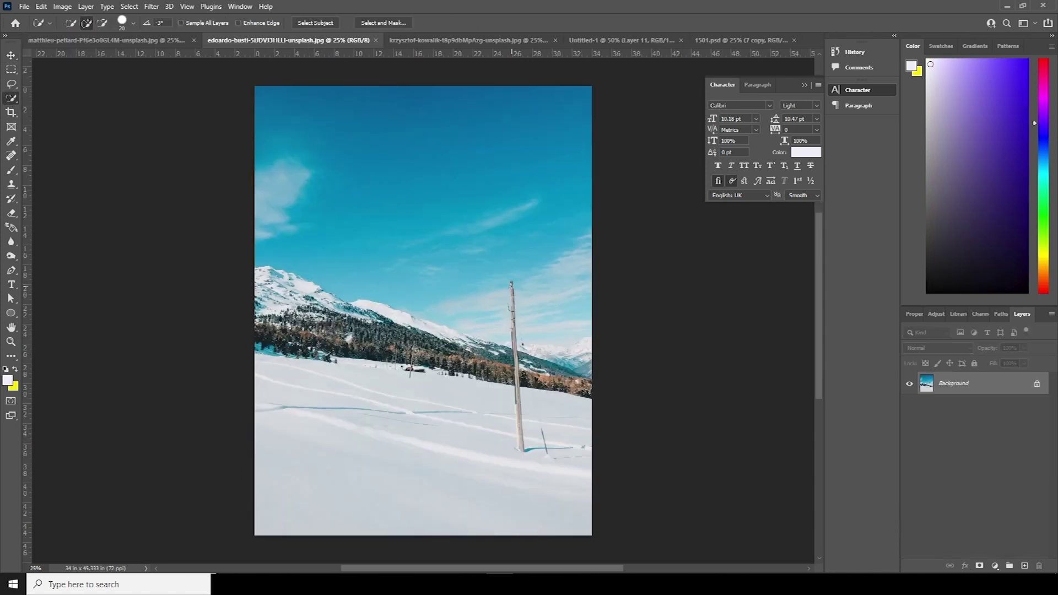
{"action": "mouse_move", "coordinate": [517, 336]}
{"action": "left_mouse_down"}
{"action": "mouse_move", "coordinate": [523, 394]}
{"action": "mouse_move", "coordinate": [526, 372]}
{"action": "left_mouse_up"}
{"action": "left_click_drag", "start_coordinate": [428, 391], "coordinate": [425, 408]}
{"action": "left_click", "coordinate": [979, 565]}
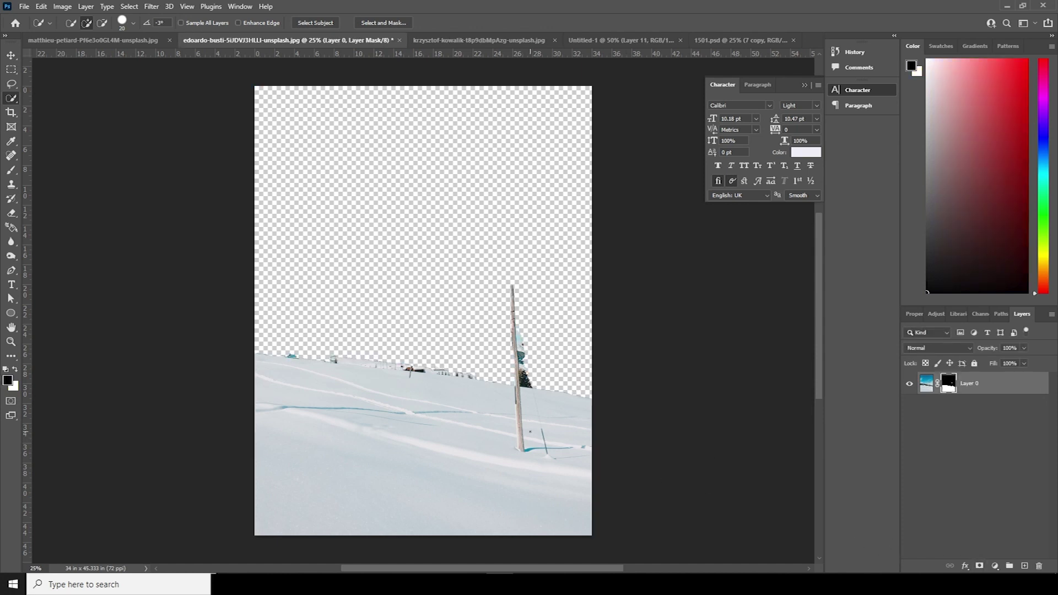
- Bring the masked snow field into the Untitled-1 composition, scale it to about 21% and place it beside the phone, below the mountain
{"action": "key", "text": "v"}
{"action": "left_click_drag", "start_coordinate": [528, 377], "coordinate": [463, 393]}
{"action": "left_click", "coordinate": [513, 222]}
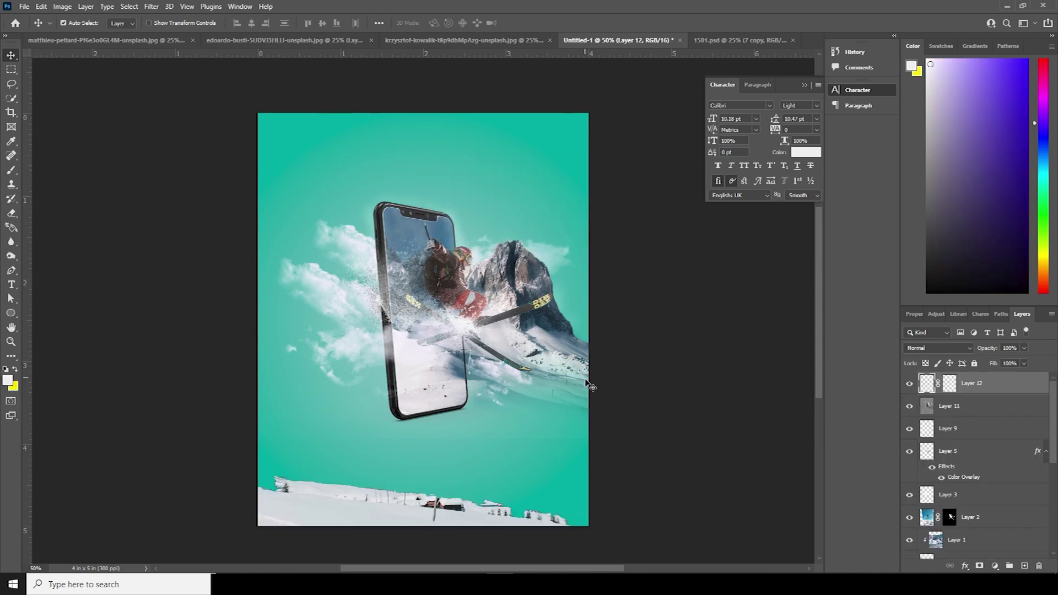
{"action": "key", "text": "ctrl+t"}
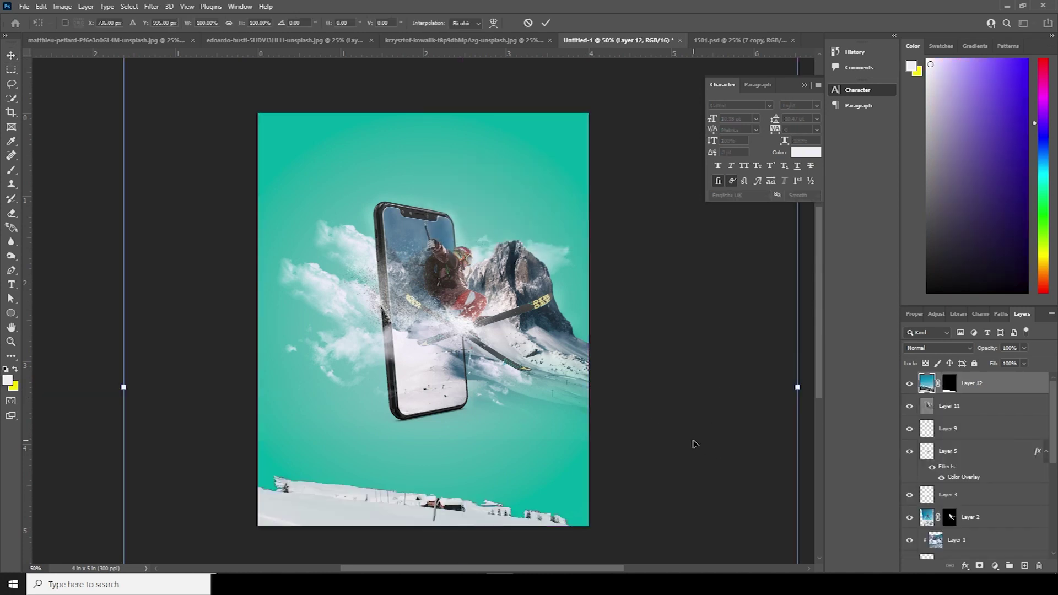
{"action": "key", "text": "ctrl+minus"}
{"action": "left_click_drag", "start_coordinate": [672, 62], "coordinate": [502, 304]}
{"action": "left_click_drag", "start_coordinate": [481, 390], "coordinate": [520, 350]}
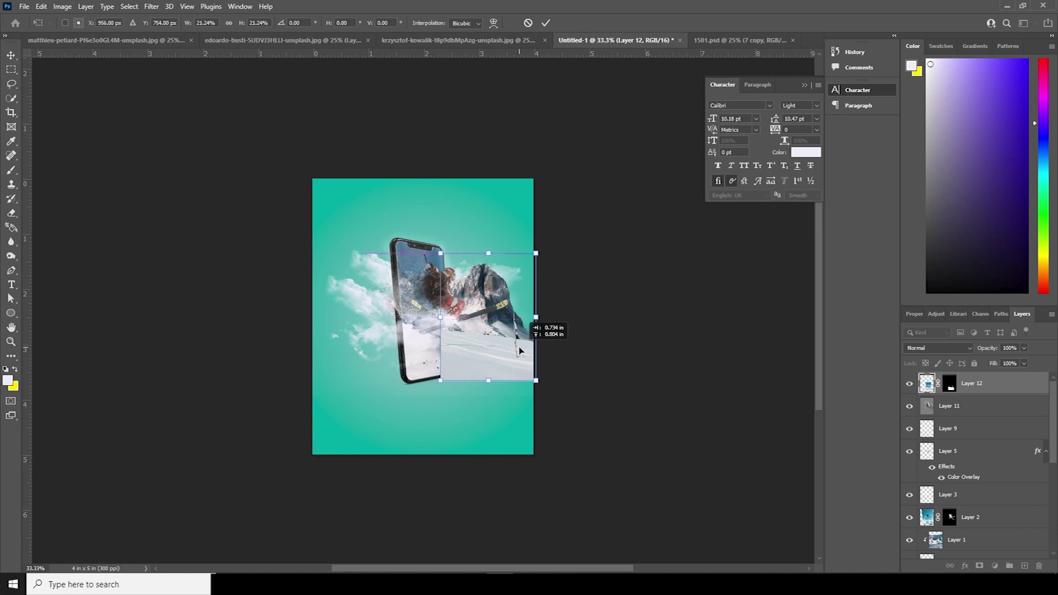
{"action": "key", "text": "Return"}
- Move Layer 12 with the snow field directly below the 7 copy phone layer
{"action": "left_click_drag", "start_coordinate": [931, 386], "coordinate": [976, 536]}
{"action": "key", "text": "ctrl+plus"}
{"action": "key", "text": "ctrl+plus"}
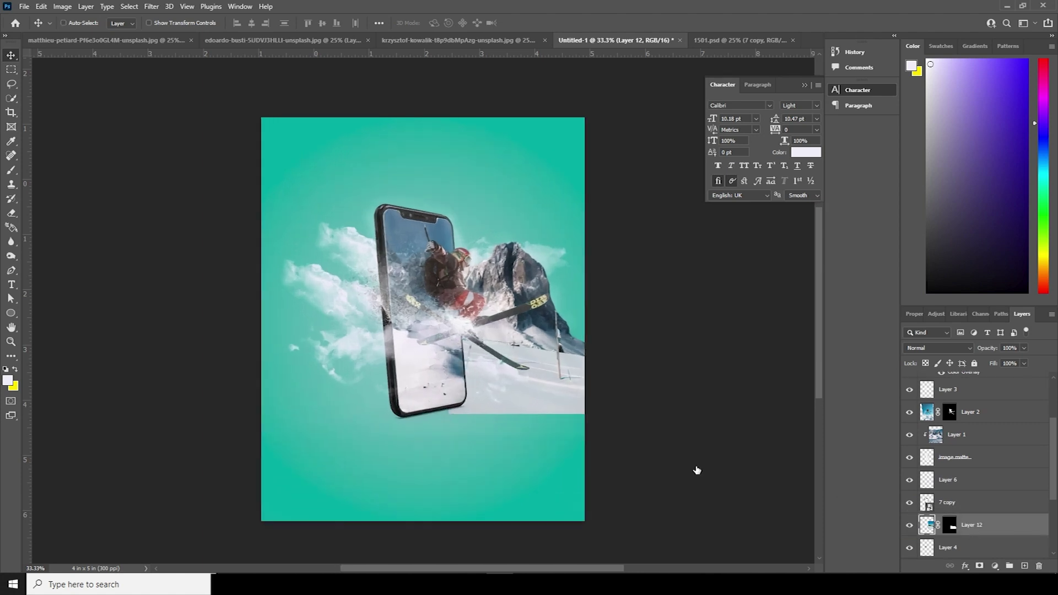
{"action": "left_click_drag", "start_coordinate": [607, 424], "coordinate": [578, 427]}
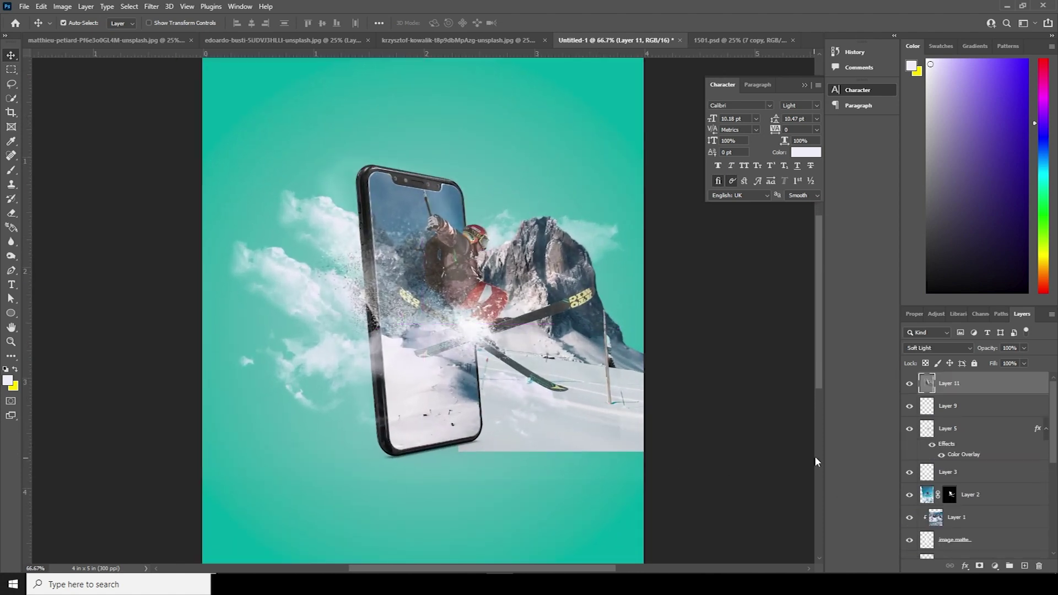
{"action": "key", "text": "ctrl+z"}
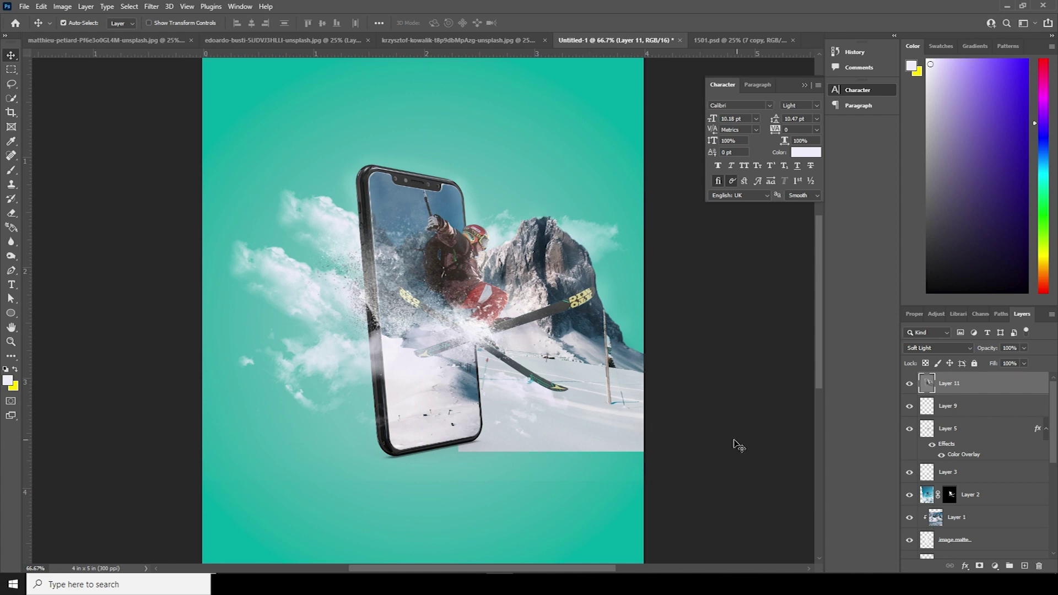
- Delete Layer 12 with the added snow field
{"action": "right_click", "coordinate": [628, 429]}
{"action": "left_click", "coordinate": [640, 429]}
{"action": "scroll", "coordinate": [970, 474], "scroll_direction": "down", "scroll_amount": 5}
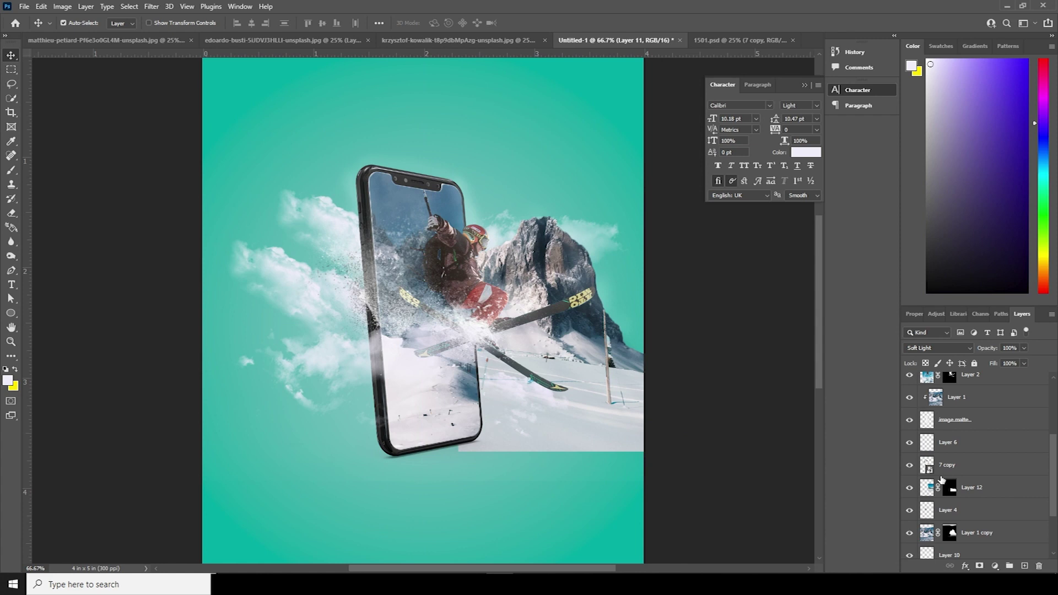
{"action": "left_click", "coordinate": [936, 486]}
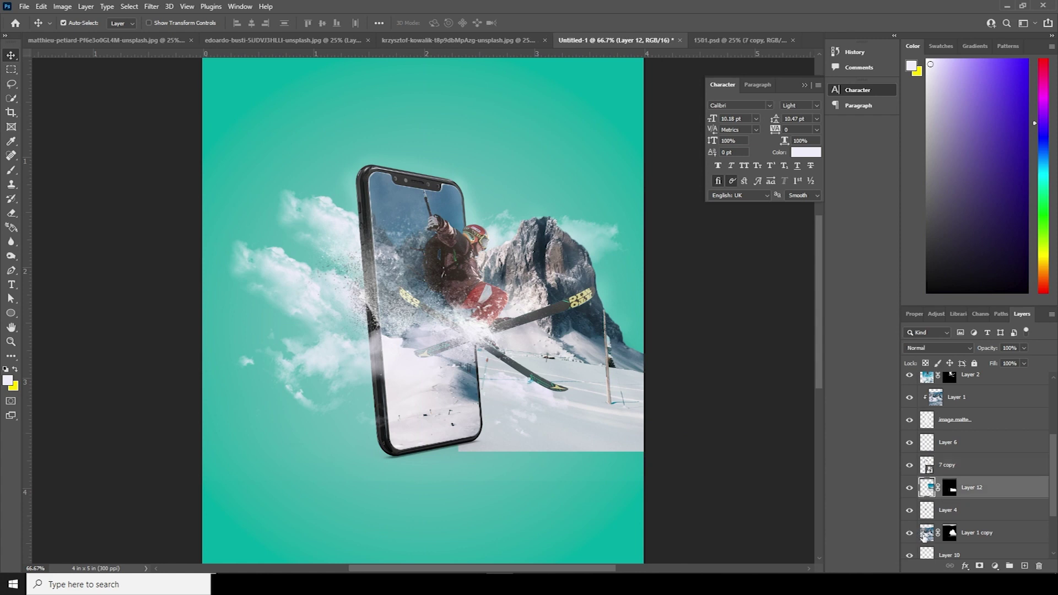
{"action": "key", "text": "Delete"}
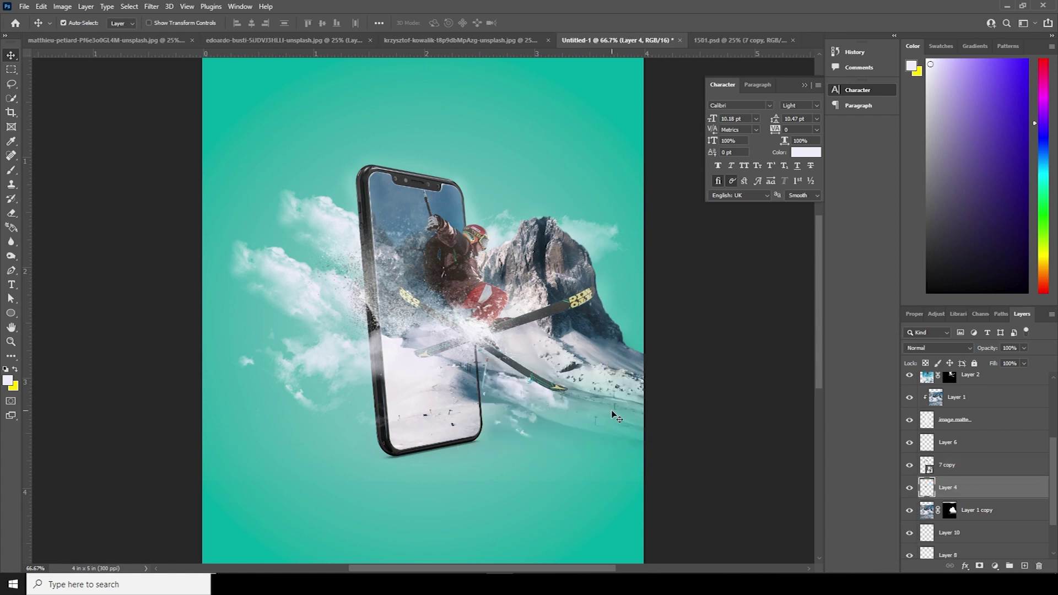
- Add the heading "Feel the adventure" centred above the phone and move its layer to the top of the stack
{"action": "key", "text": "ctrl+minus"}
{"action": "key", "text": "ctrl+minus"}
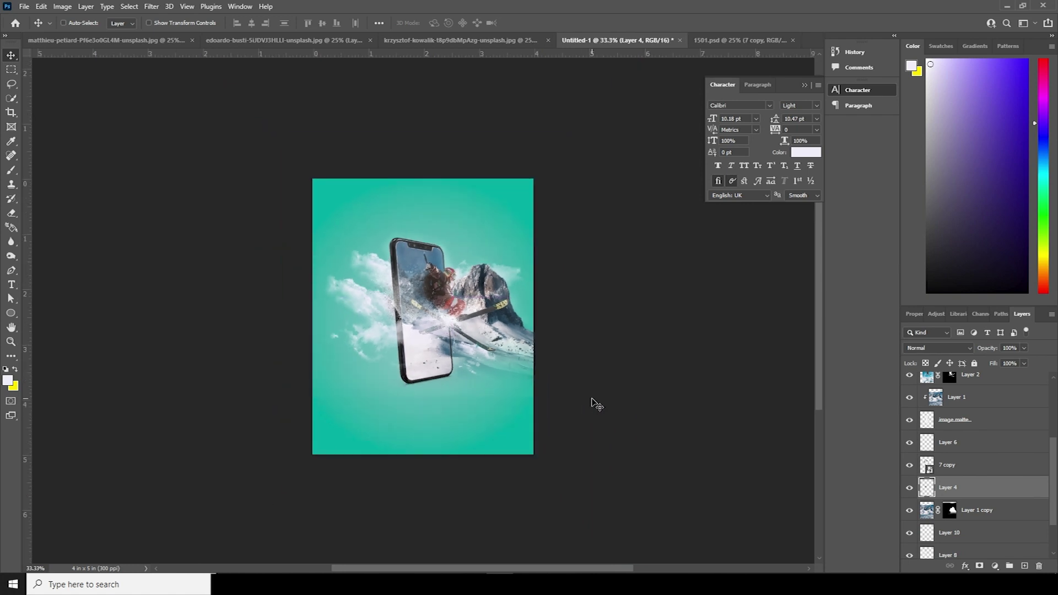
{"action": "key", "text": "ctrl+plus"}
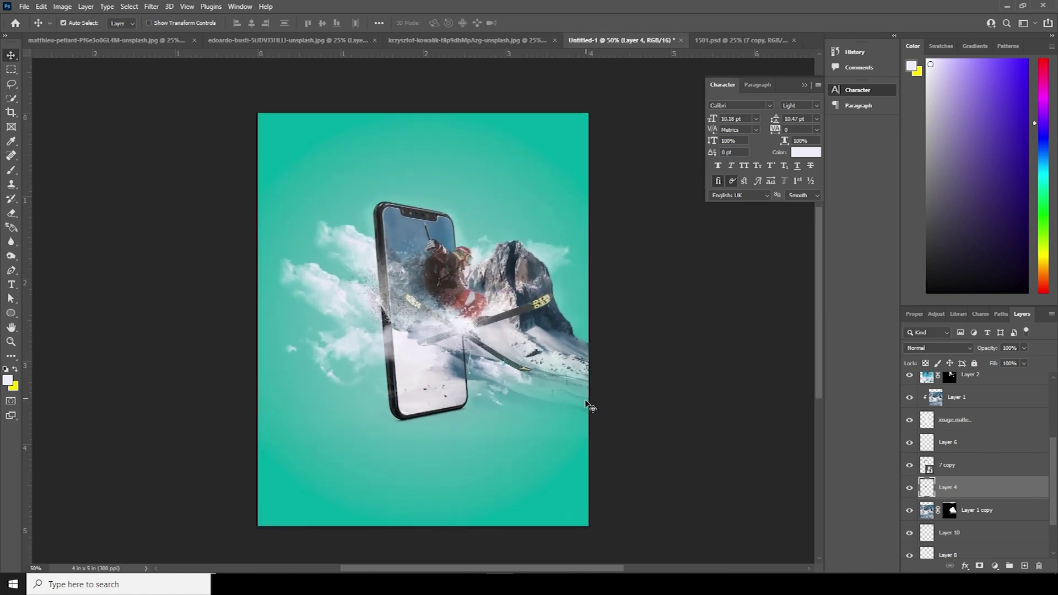
{"action": "left_click", "coordinate": [12, 285]}
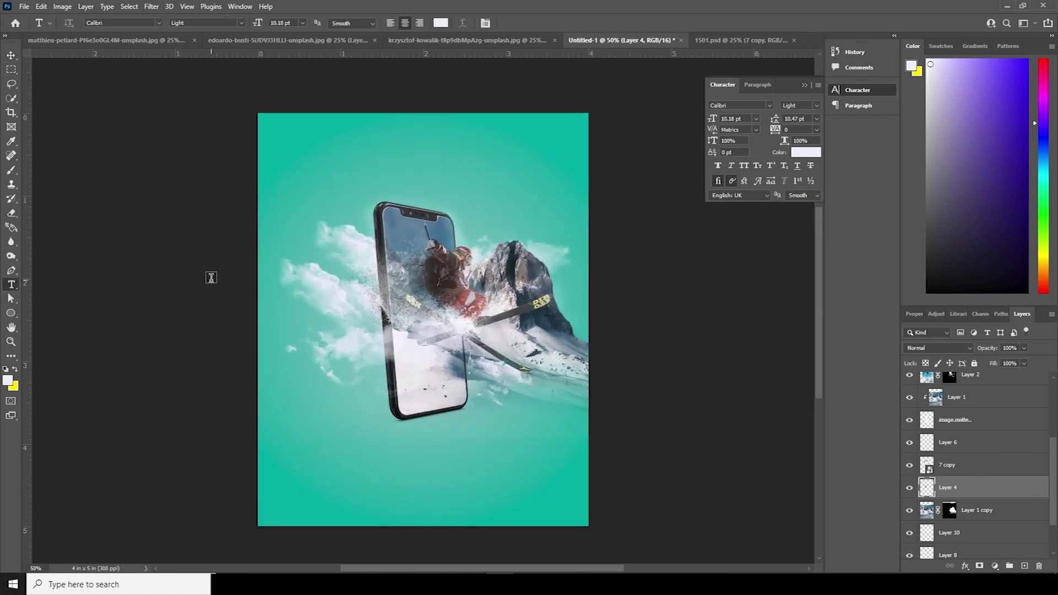
{"action": "left_click", "coordinate": [395, 143]}
{"action": "type", "text": "Feel the adventure"}
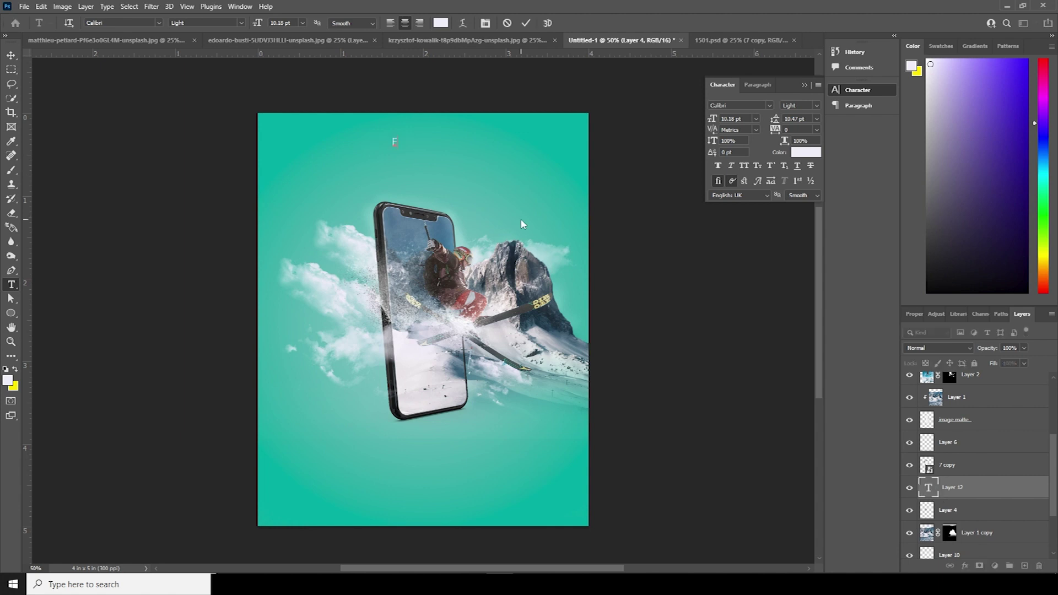
{"action": "left_click", "coordinate": [931, 493]}
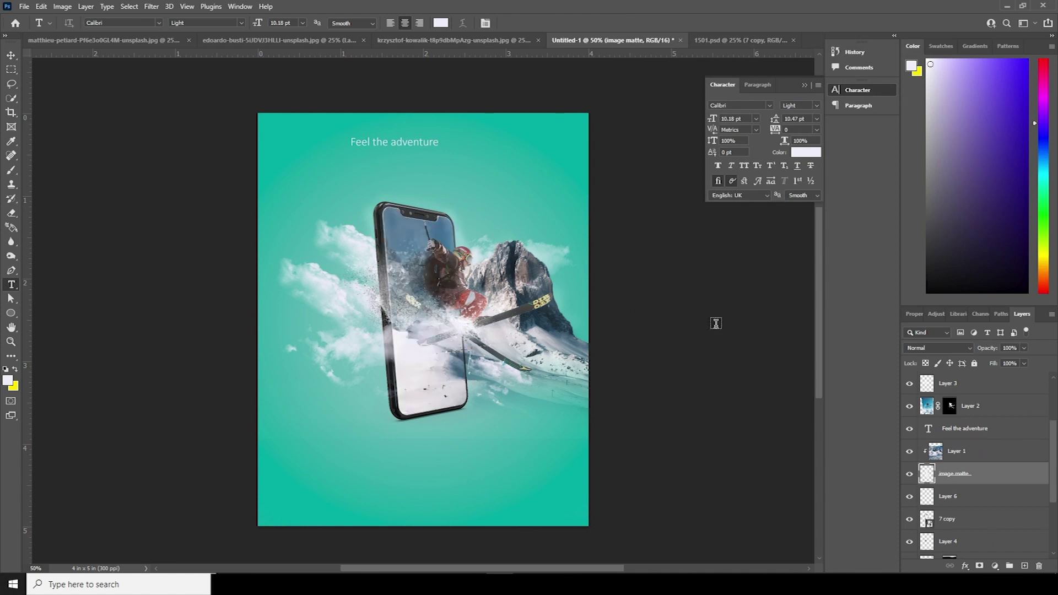
{"action": "key", "text": "v"}
{"action": "left_click_drag", "start_coordinate": [947, 518], "coordinate": [929, 387]}
- Recolour the "Feel the adventure" heading bright yellow
{"action": "double_click", "coordinate": [929, 388]}
{"action": "left_click", "coordinate": [805, 152]}
{"action": "left_click", "coordinate": [912, 340]}
{"action": "left_click", "coordinate": [897, 223]}
{"action": "left_click", "coordinate": [912, 343]}
{"action": "left_click", "coordinate": [1008, 217]}
- Set the heading in a handwritten script font, enlarge it and position it centrally just above the phone
{"action": "left_click", "coordinate": [769, 105]}
{"action": "left_click", "coordinate": [863, 151]}
{"action": "left_click_drag", "start_coordinate": [711, 118], "coordinate": [723, 119]}
{"action": "key", "text": "ctrl+Return"}
{"action": "key", "text": "ctrl+t"}
{"action": "mouse_move", "coordinate": [458, 157]}
{"action": "left_mouse_down"}
{"action": "mouse_move", "coordinate": [461, 172]}
{"action": "mouse_move", "coordinate": [499, 190]}
{"action": "mouse_move", "coordinate": [452, 188]}
{"action": "left_mouse_up"}
{"action": "key", "text": "Return"}
{"action": "key", "text": "ctrl+t"}
{"action": "key", "text": "Return"}
- Add the line "mountain ski resort" under the heading in Calibri Regular, 10 pt, with -40 tracking
{"action": "double_click", "coordinate": [928, 387]}
{"action": "type", "text": "mountain ski resort"}
{"action": "double_click", "coordinate": [928, 388]}
{"action": "left_click", "coordinate": [768, 105]}
{"action": "left_click", "coordinate": [771, 149]}
{"action": "left_click_drag", "start_coordinate": [742, 119], "coordinate": [661, 121]}
{"action": "type", "text": "10"}
{"action": "left_click_drag", "start_coordinate": [775, 129], "coordinate": [773, 130]}
- Colour the "mountain ski resort" line dark grey 3e3e3d and nudge both text lines slightly upward
{"action": "left_click", "coordinate": [805, 152]}
{"action": "left_click", "coordinate": [759, 335]}
{"action": "left_click_drag", "start_coordinate": [759, 335], "coordinate": [759, 329]}
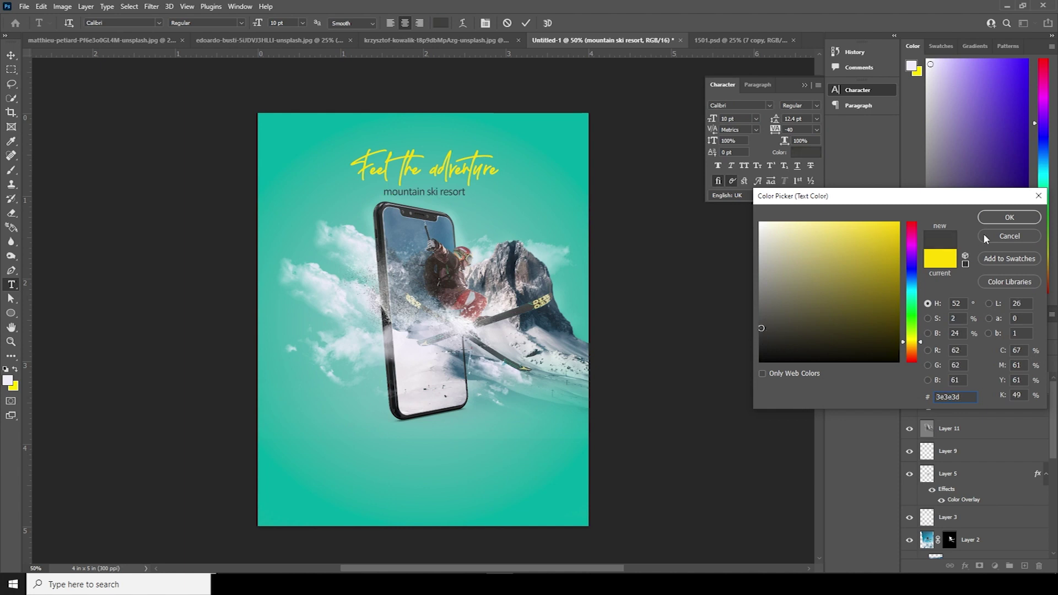
{"action": "left_click", "coordinate": [1009, 217]}
{"action": "key", "text": "ctrl+Return"}
{"action": "left_click_drag", "start_coordinate": [418, 170], "coordinate": [418, 168]}
{"action": "left_click_drag", "start_coordinate": [425, 195], "coordinate": [425, 191]}
- Select Layer 11 through Layer 8, rotate the phone artwork slightly clockwise and move it down away from the text
{"action": "scroll", "coordinate": [989, 464], "scroll_direction": "down", "scroll_amount": 5}
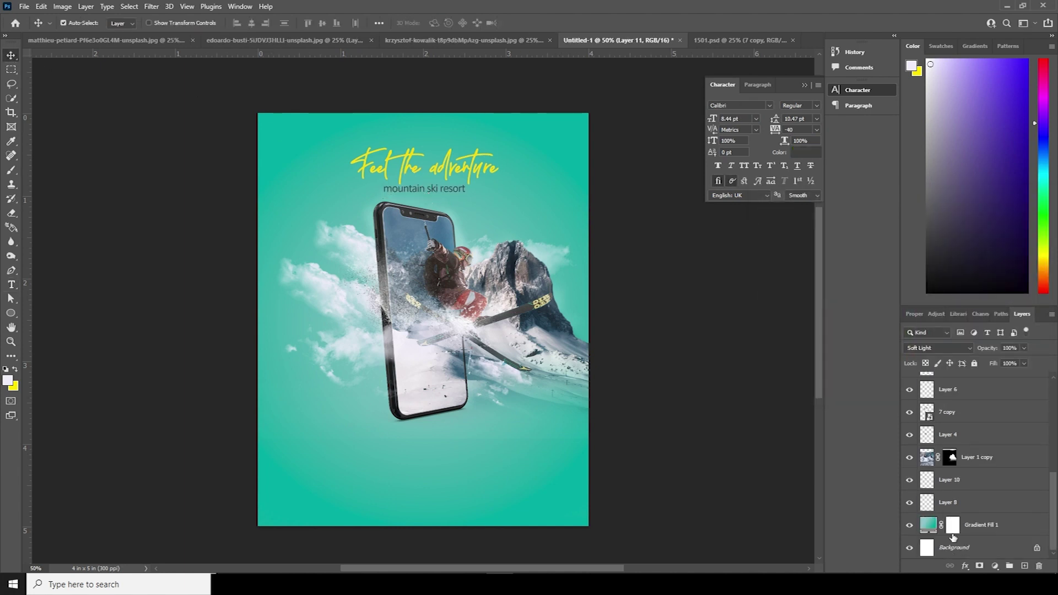
{"action": "left_click", "coordinate": [969, 502], "text": "shift"}
{"action": "key", "text": "ctrl+t"}
{"action": "left_click_drag", "start_coordinate": [682, 300], "coordinate": [704, 307]}
{"action": "left_click_drag", "start_coordinate": [490, 347], "coordinate": [492, 363]}
{"action": "key", "text": "Return"}
{"action": "left_click", "coordinate": [646, 483]}
- Hide and reshow individual composition layers to check what each one contributes
{"action": "scroll", "coordinate": [908, 492], "scroll_direction": "up", "scroll_amount": 3}
{"action": "left_click", "coordinate": [910, 383]}
{"action": "left_click", "coordinate": [910, 384]}
{"action": "left_click", "coordinate": [910, 496]}
{"action": "left_click", "coordinate": [910, 497]}
{"action": "left_click", "coordinate": [909, 520]}
{"action": "scroll", "coordinate": [1029, 502], "scroll_direction": "down", "scroll_amount": 2}
{"action": "left_click", "coordinate": [909, 520]}
{"action": "left_click", "coordinate": [909, 518]}
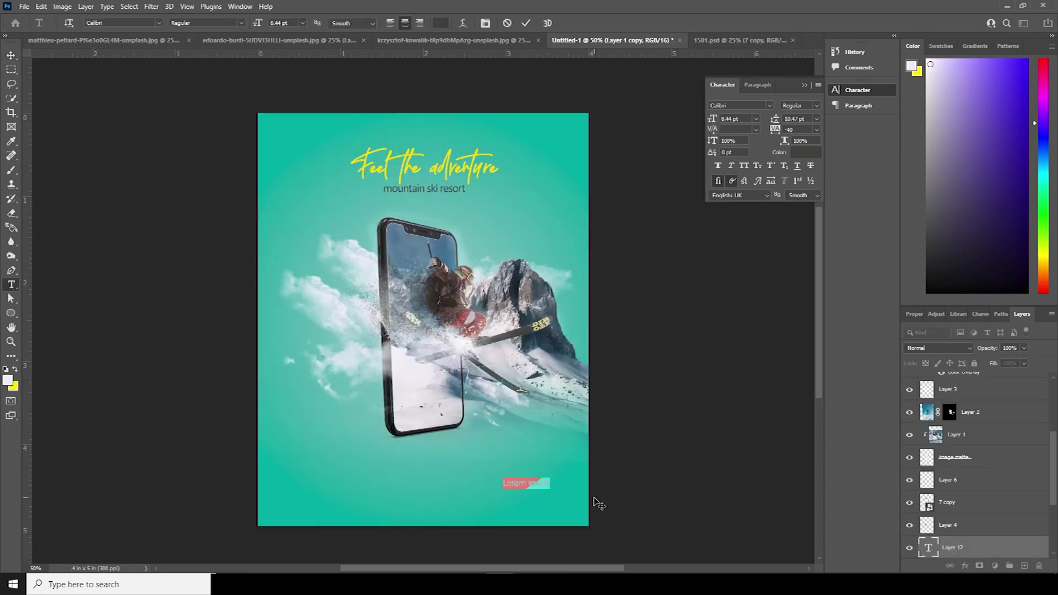
- Add the text "windy studio" near the poster's lower-right corner in italic Barlow Condensed Black
{"action": "type", "text": "windy studio"}
{"action": "key", "text": "ctrl+a"}
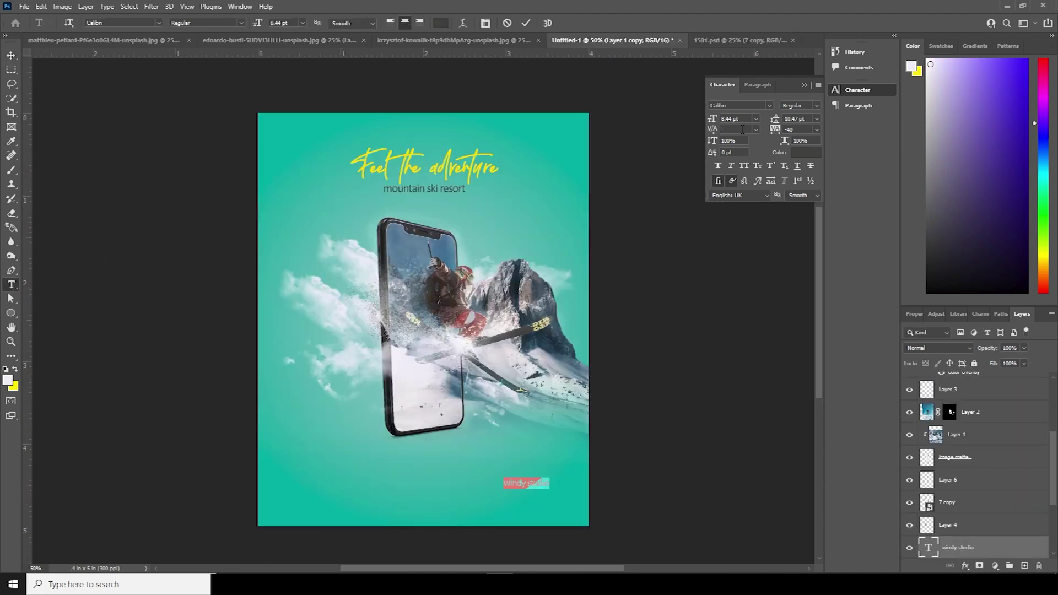
{"action": "left_click", "coordinate": [738, 106]}
{"action": "type", "text": "bar"}
{"action": "left_click", "coordinate": [768, 453]}
{"action": "left_click", "coordinate": [731, 166]}
- Set the "windy studio" text size to 11 pt
{"action": "left_click", "coordinate": [713, 119]}
{"action": "key", "text": "Up"}
{"action": "key", "text": "Up"}
{"action": "key", "text": "Up"}
{"action": "left_click", "coordinate": [11, 55]}
{"action": "left_click_drag", "start_coordinate": [543, 486], "coordinate": [543, 498]}
{"action": "key", "text": "ctrl+z"}
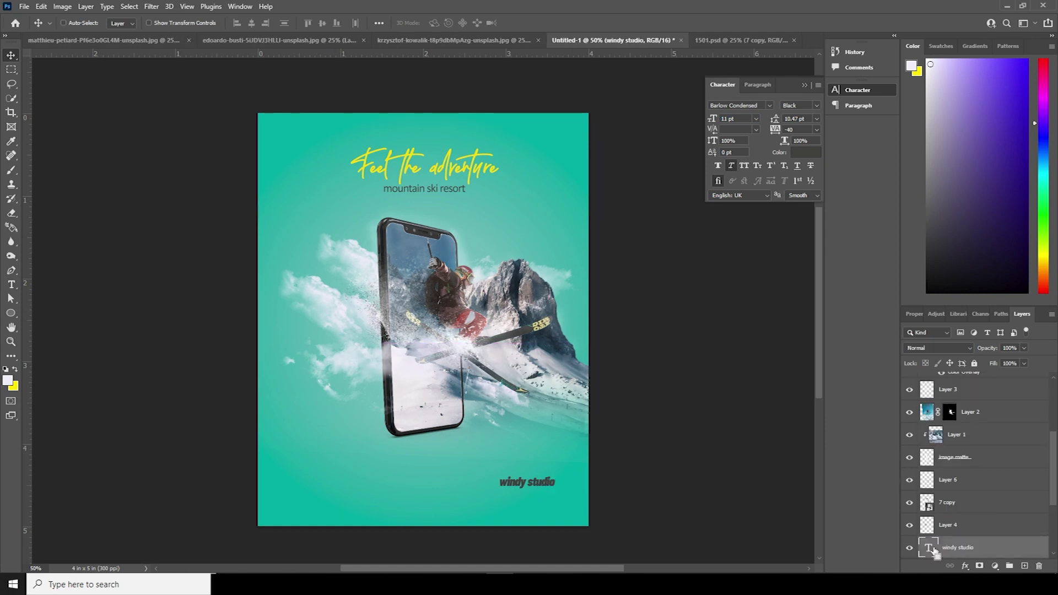
- Duplicate the "windy studio" text layer and change the copy's text to "tutorial"
{"action": "key", "text": "ctrl+j"}
{"action": "double_click", "coordinate": [932, 551]}
{"action": "type", "text": "tutorial"}
{"action": "key", "text": "ctrl+a"}
- Set the tracking of "windy studio" to 0 and give "tutorial" the Regular style with 100 tracking
{"action": "type", "text": "0"}
{"action": "scroll", "coordinate": [931, 478], "scroll_direction": "down", "scroll_amount": 4}
{"action": "left_click_drag", "start_coordinate": [797, 130], "coordinate": [759, 131]}
{"action": "double_click", "coordinate": [929, 479]}
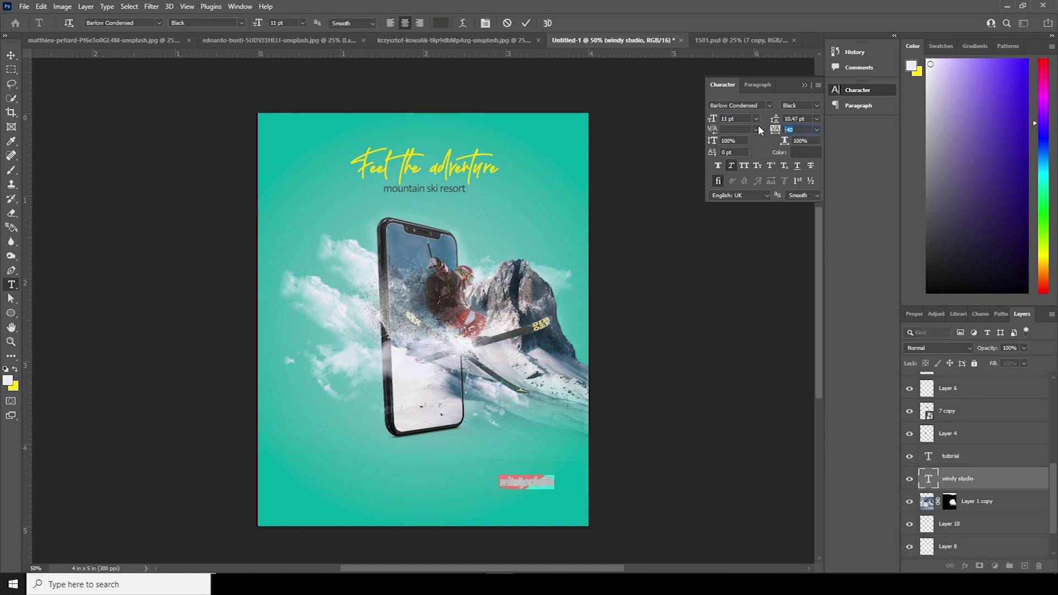
{"action": "left_click", "coordinate": [949, 456]}
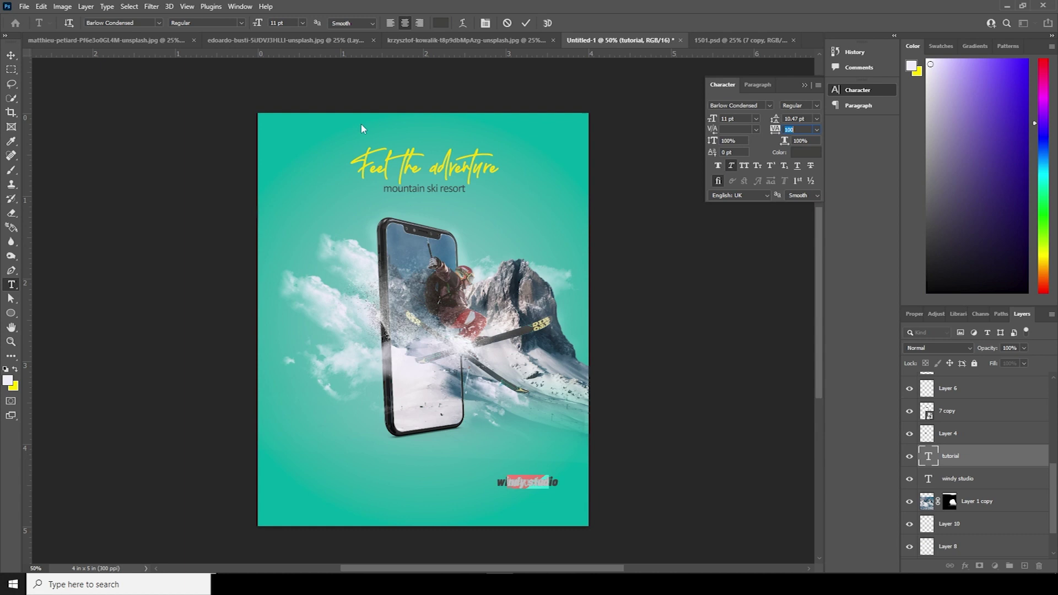
- Place "tutorial" directly beneath "windy studio" and apply all caps to both lines
{"action": "key", "text": "v"}
{"action": "double_click", "coordinate": [928, 456]}
{"action": "left_click", "coordinate": [744, 165]}
{"action": "double_click", "coordinate": [928, 479]}
{"action": "left_click", "coordinate": [744, 165]}
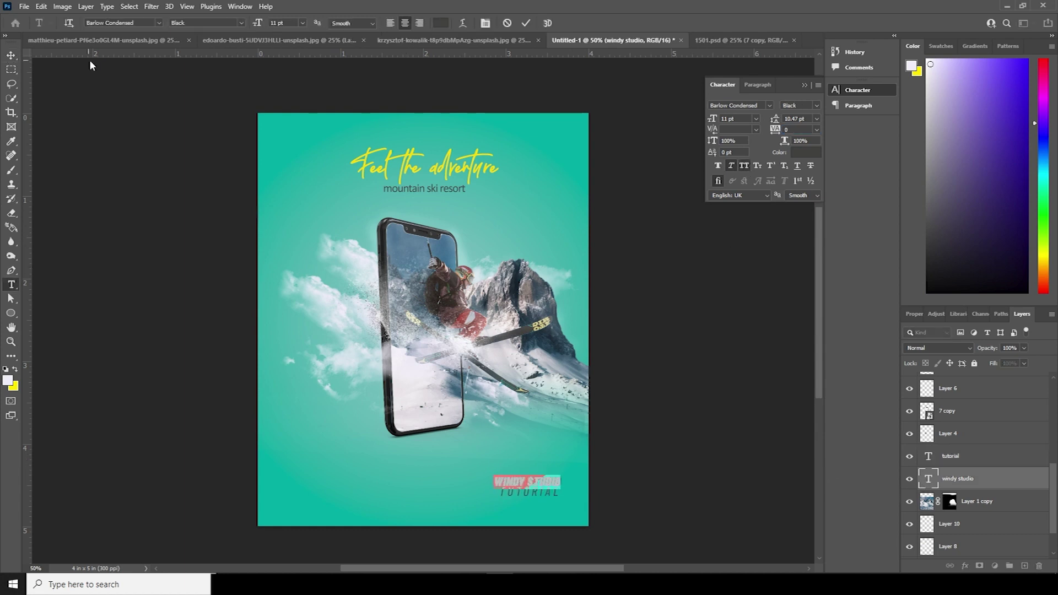
- Duplicate the "tutorial" text layer and change the copy's text to "02.07.22"
{"action": "left_click", "coordinate": [11, 56]}
{"action": "left_click_drag", "start_coordinate": [585, 439], "coordinate": [589, 351]}
{"action": "left_click", "coordinate": [533, 404]}
{"action": "left_click", "coordinate": [532, 391]}
{"action": "left_click", "coordinate": [533, 404]}
{"action": "left_click_drag", "start_coordinate": [1052, 443], "coordinate": [1052, 523]}
{"action": "left_click", "coordinate": [929, 414]}
{"action": "key", "text": "ctrl+j"}
{"action": "double_click", "coordinate": [929, 414]}
{"action": "type", "text": "02.07.22"}
- Format the "02.07.22" line as Barlow Condensed Bold, 3 pt, with 1220 tracking
{"action": "double_click", "coordinate": [929, 414]}
{"action": "left_click", "coordinate": [816, 106]}
{"action": "left_click", "coordinate": [808, 210]}
{"action": "left_click_drag", "start_coordinate": [736, 119], "coordinate": [634, 121]}
{"action": "key", "text": "Down"}
{"action": "key", "text": "Down"}
{"action": "key", "text": "Down"}
{"action": "key", "text": "Down"}
{"action": "key", "text": "Down"}
{"action": "key", "text": "Down"}
{"action": "key", "text": "Down"}
{"action": "key", "text": "Down"}
{"action": "left_click_drag", "start_coordinate": [796, 130], "coordinate": [735, 193]}
{"action": "type", "text": "1220"}
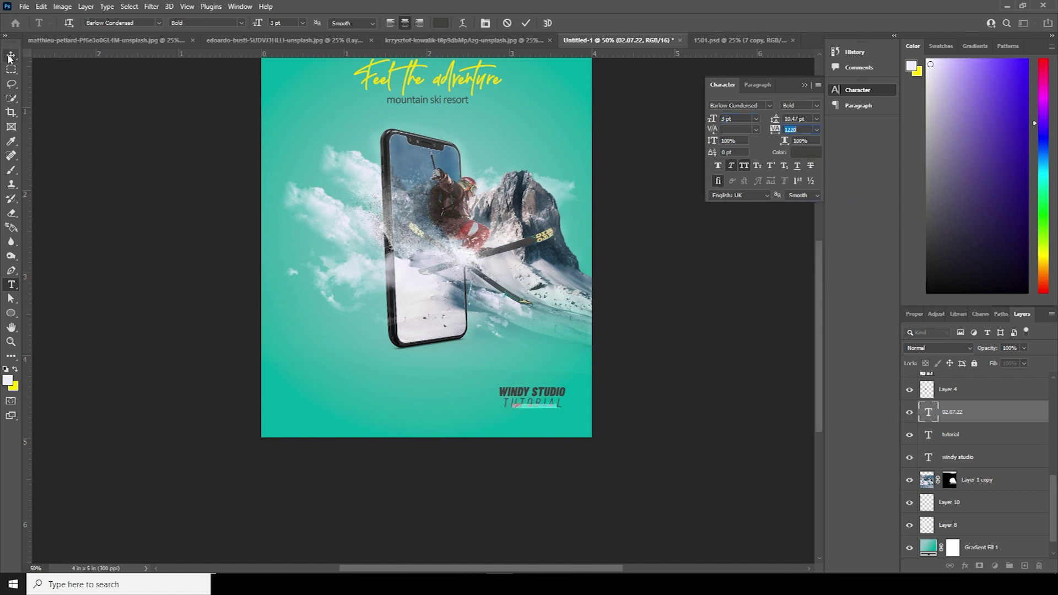
- Place the "02.07.22" line directly beneath "TUTORIAL" and deselect it
{"action": "left_click", "coordinate": [11, 55]}
{"action": "left_click_drag", "start_coordinate": [447, 223], "coordinate": [492, 296]}
{"action": "key", "text": "ctrl+minus"}
{"action": "left_click", "coordinate": [693, 426]}
- Stamp all visible layers into a new layer above "mountain ski resort" and duplicate that merged layer
{"action": "scroll", "coordinate": [954, 391], "scroll_direction": "up", "scroll_amount": 10}
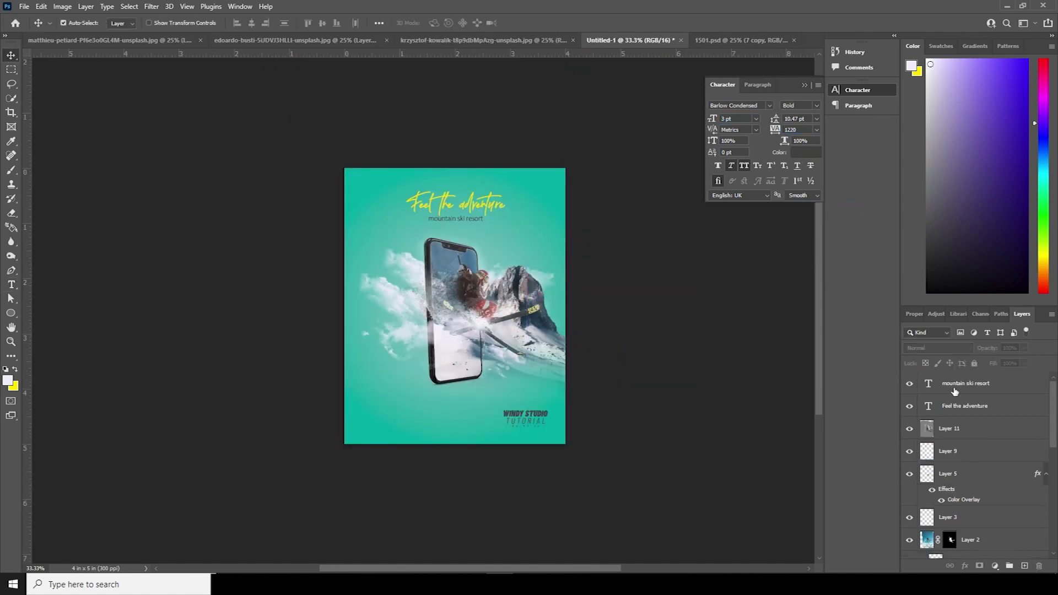
{"action": "left_click", "coordinate": [955, 387]}
{"action": "left_click", "coordinate": [995, 566]}
{"action": "left_click", "coordinate": [928, 388]}
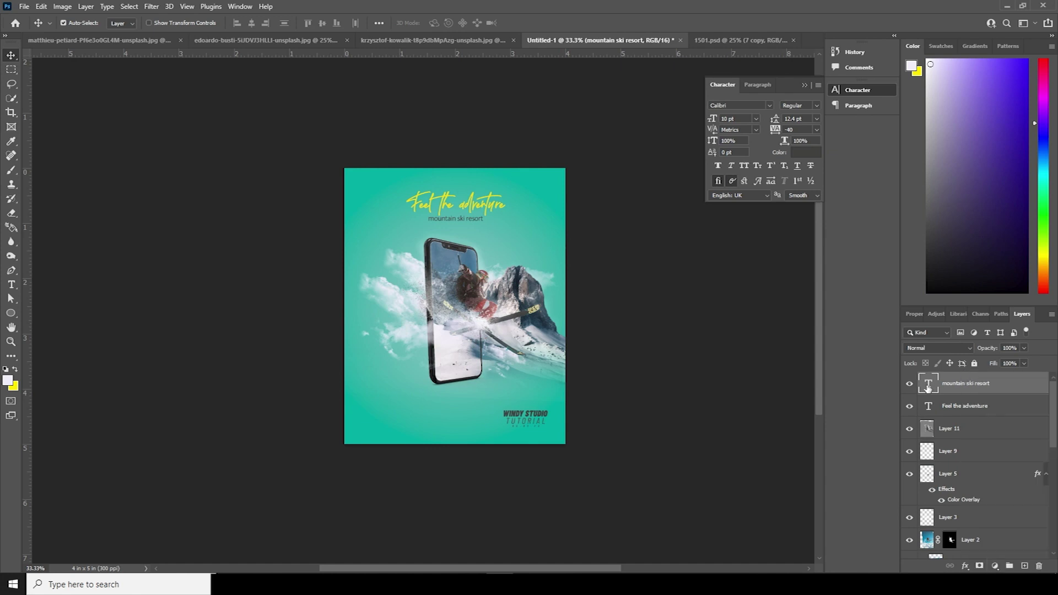
{"action": "key", "text": "ctrl+alt+shift+e"}
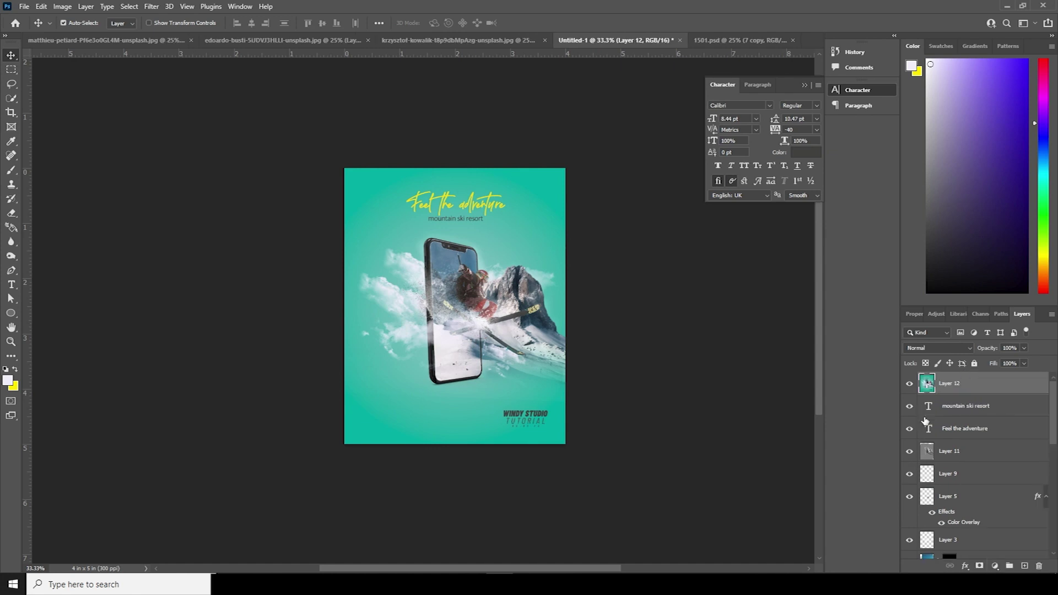
{"action": "key", "text": "ctrl+j"}
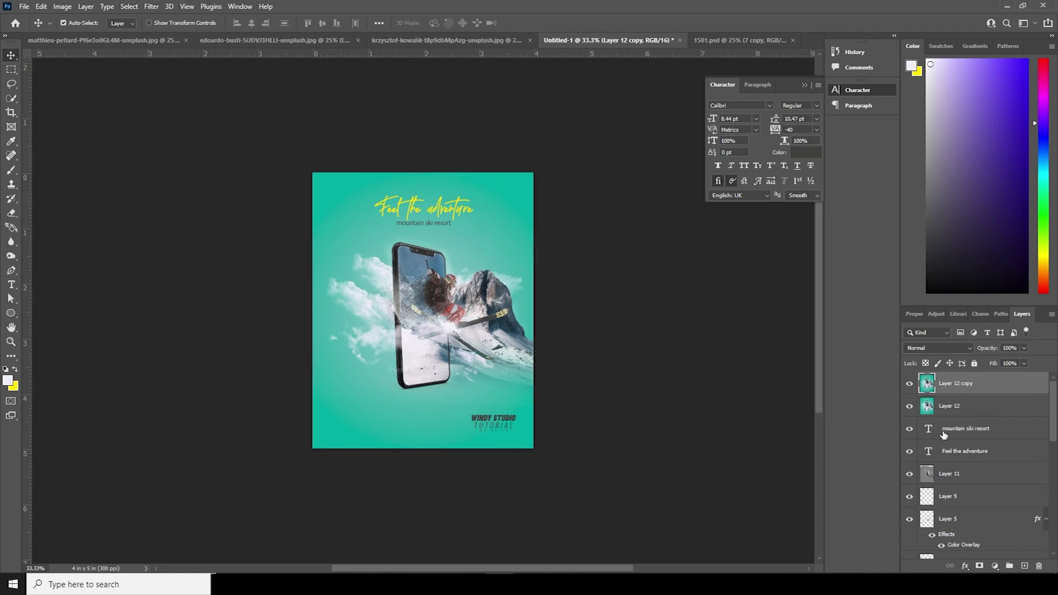
- Open the merged copy in the Camera Raw filter and set Clarity to +33 and Vibrance to +41
{"action": "left_click", "coordinate": [151, 6]}
{"action": "left_click", "coordinate": [210, 88]}
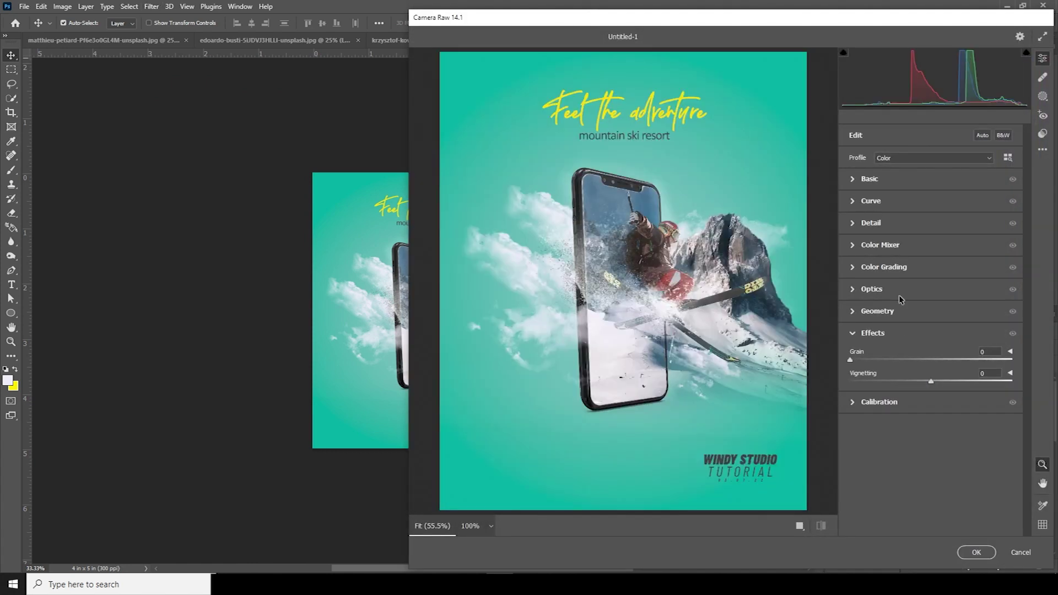
{"action": "left_click", "coordinate": [856, 179]}
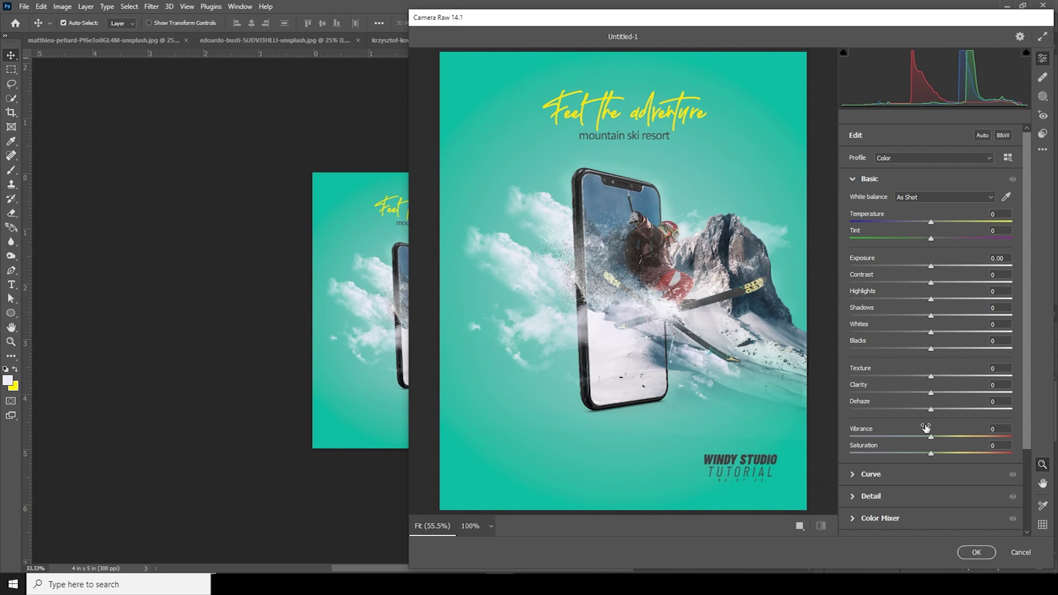
{"action": "left_click_drag", "start_coordinate": [951, 393], "coordinate": [958, 395]}
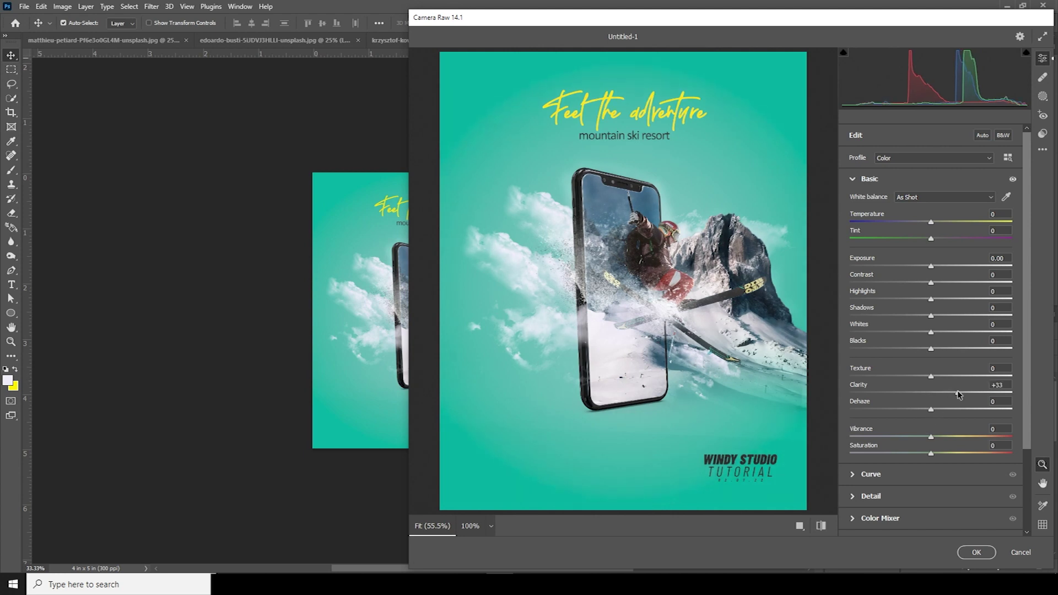
{"action": "left_click_drag", "start_coordinate": [953, 437], "coordinate": [965, 436]}
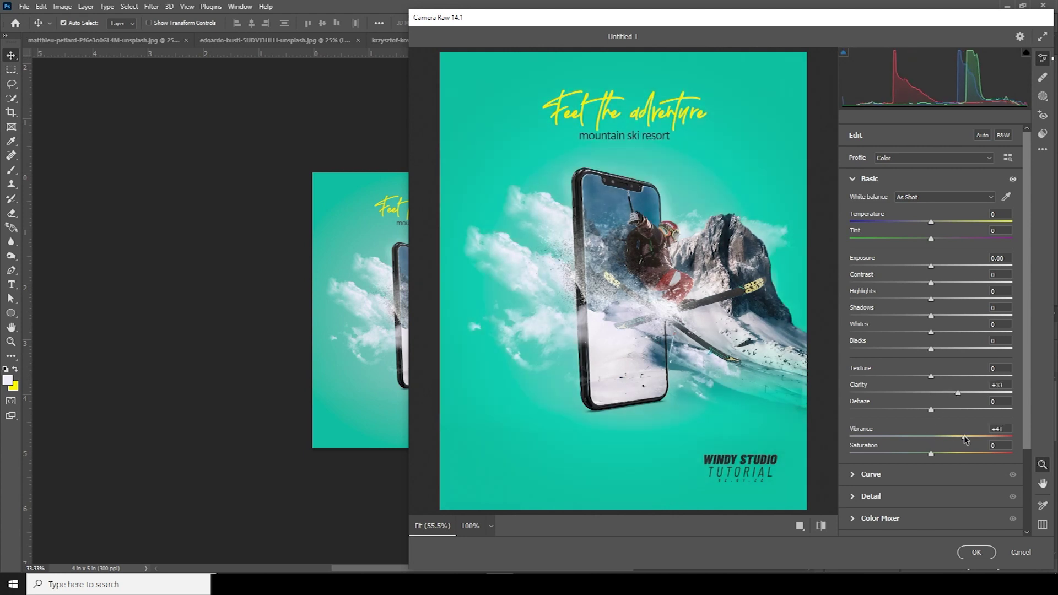
- In the Color Mixer, set the hue of Blues to -41 and Aquas to +24, and apply the Camera Raw filter
{"action": "scroll", "coordinate": [1017, 485], "scroll_direction": "down", "scroll_amount": 3}
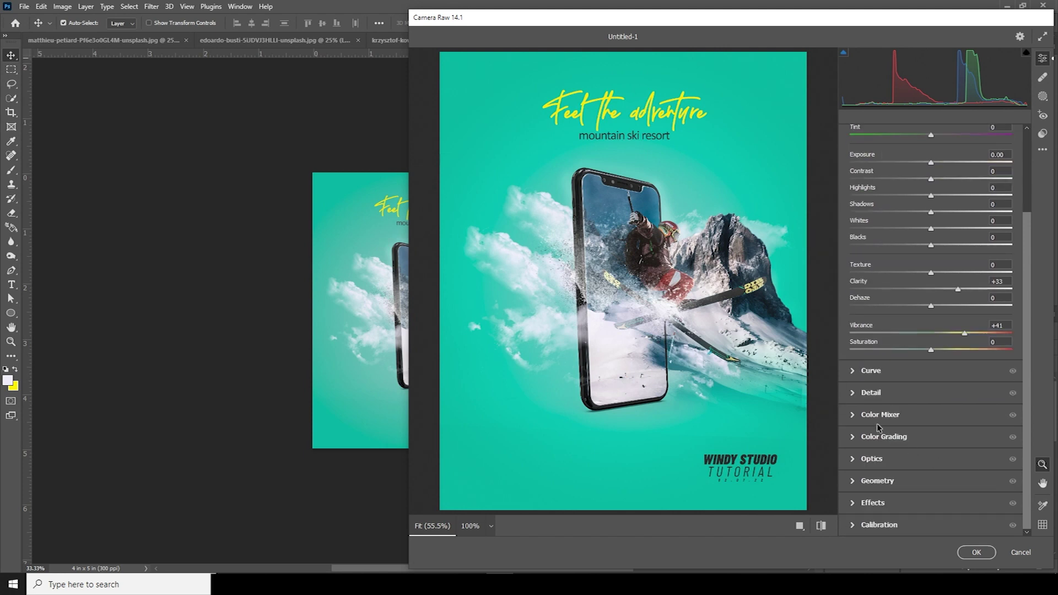
{"action": "left_click", "coordinate": [853, 416]}
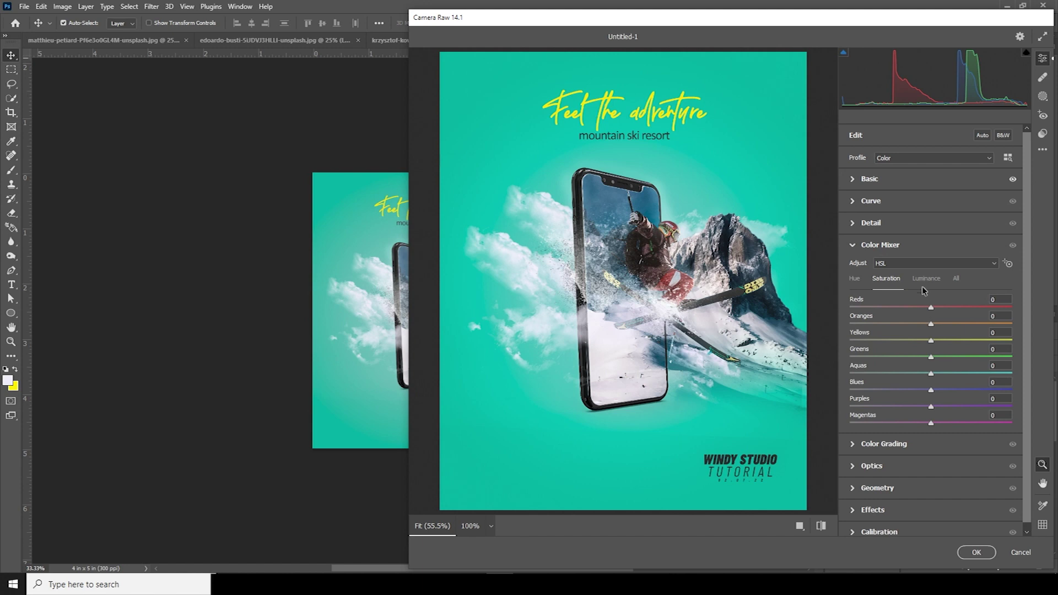
{"action": "left_click", "coordinate": [854, 278]}
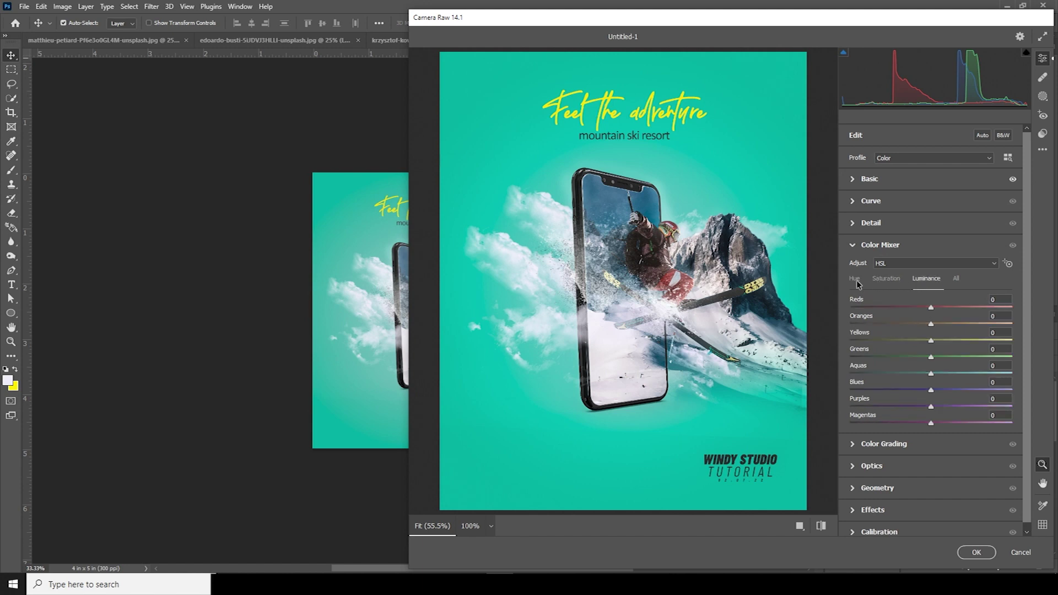
{"action": "left_click_drag", "start_coordinate": [890, 393], "coordinate": [899, 392]}
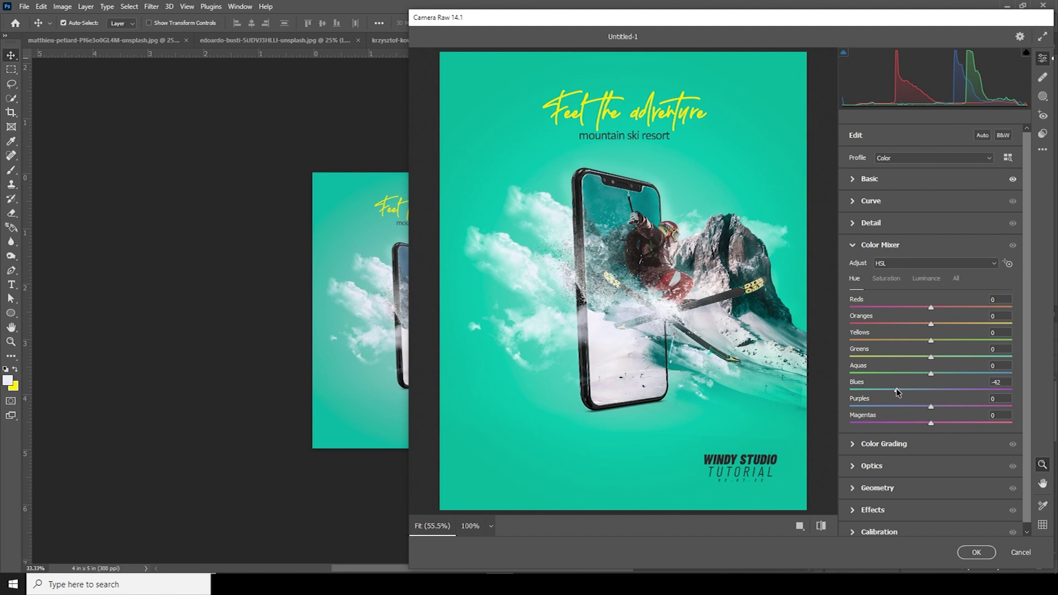
{"action": "left_click_drag", "start_coordinate": [949, 373], "coordinate": [951, 373]}
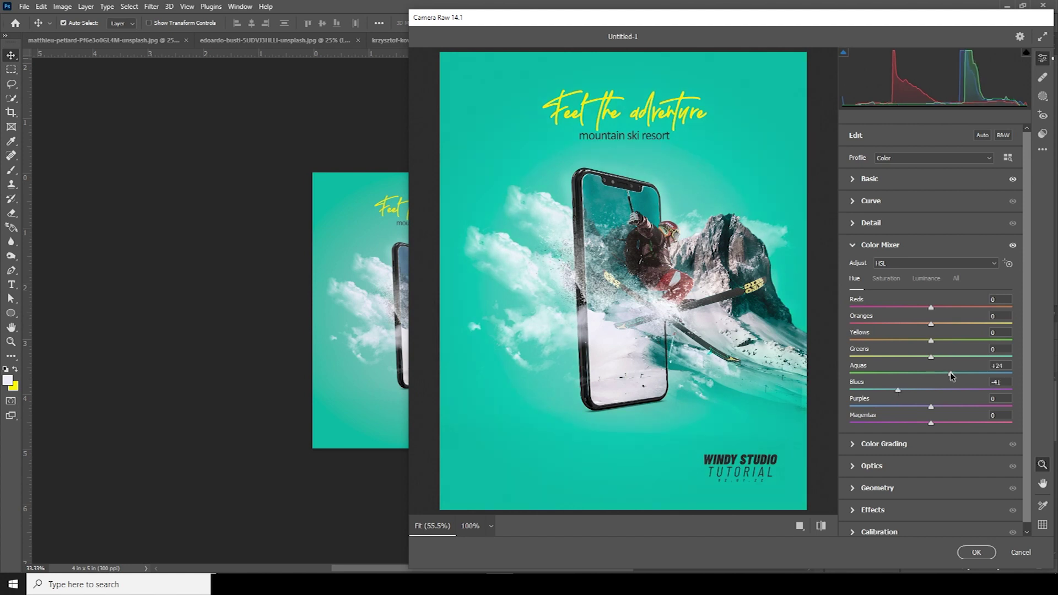
{"action": "left_click", "coordinate": [976, 551]}
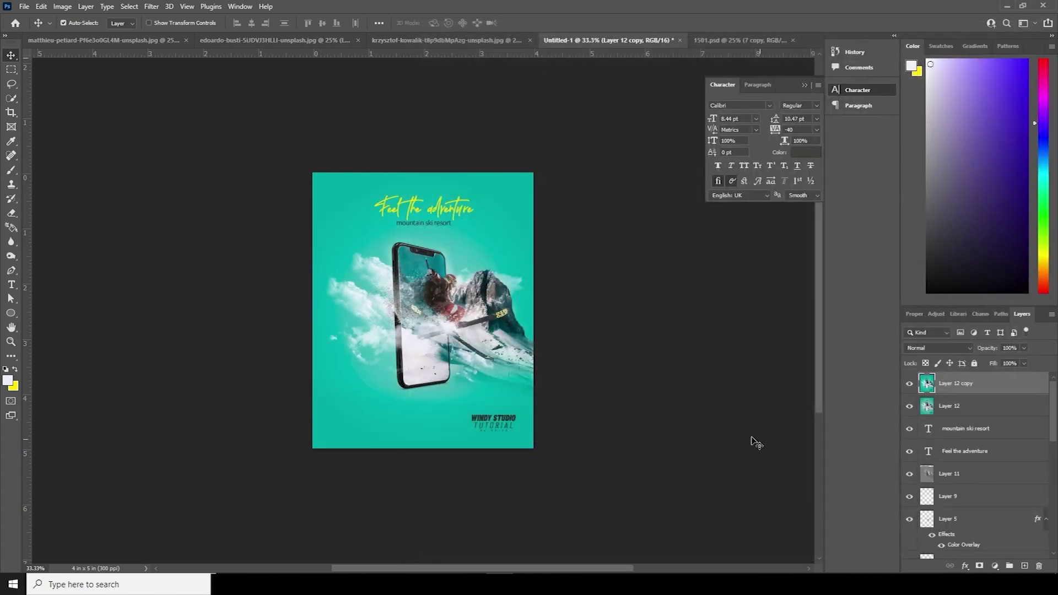